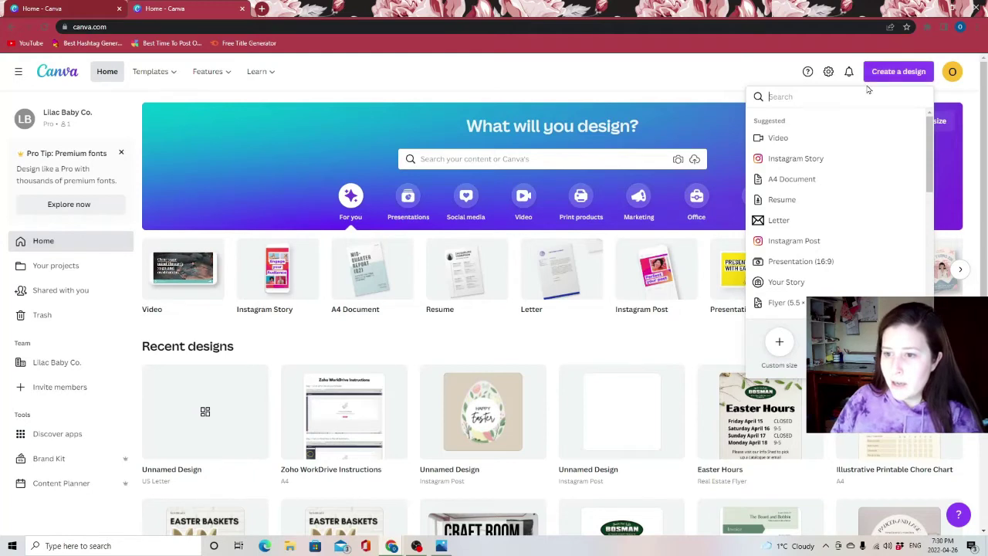
Create a blank Letter design and add a subheading near the top of the page reading "Chore Chart".
{"action": "left_click", "coordinate": [774, 221]}
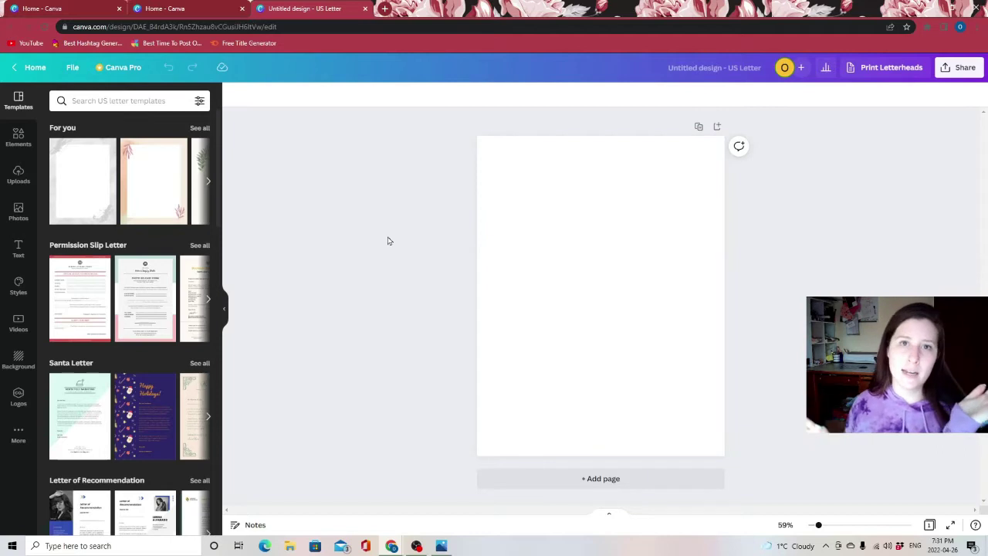
{"action": "left_click", "coordinate": [19, 247]}
{"action": "left_click", "coordinate": [98, 181]}
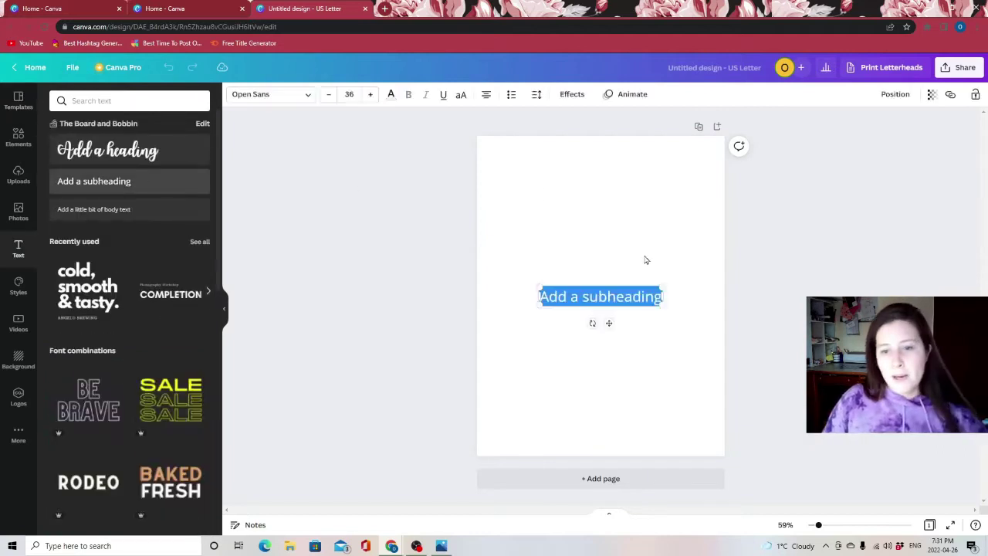
{"action": "left_click_drag", "start_coordinate": [614, 299], "coordinate": [607, 166]}
{"action": "double_click", "coordinate": [607, 165]}
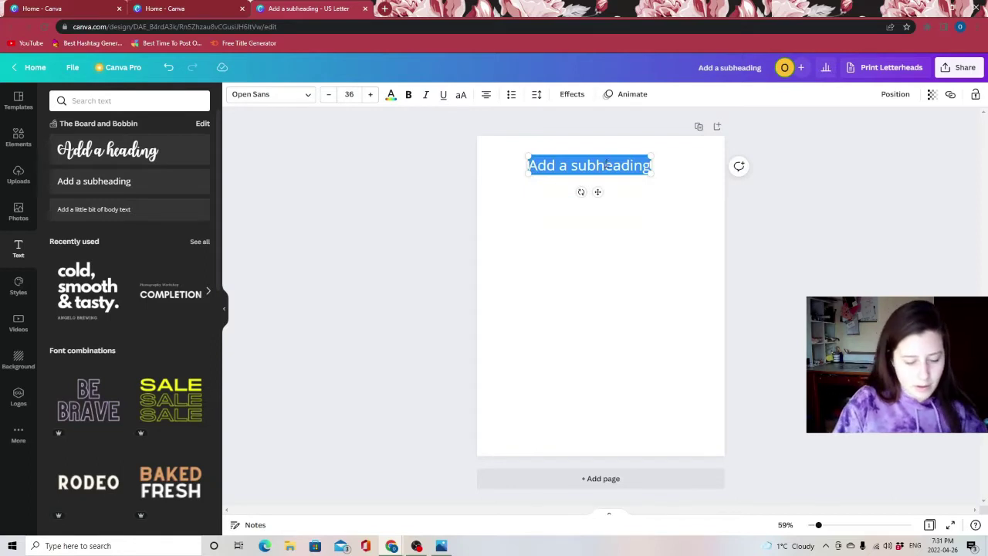
{"action": "type", "text": "Chore Chart"}
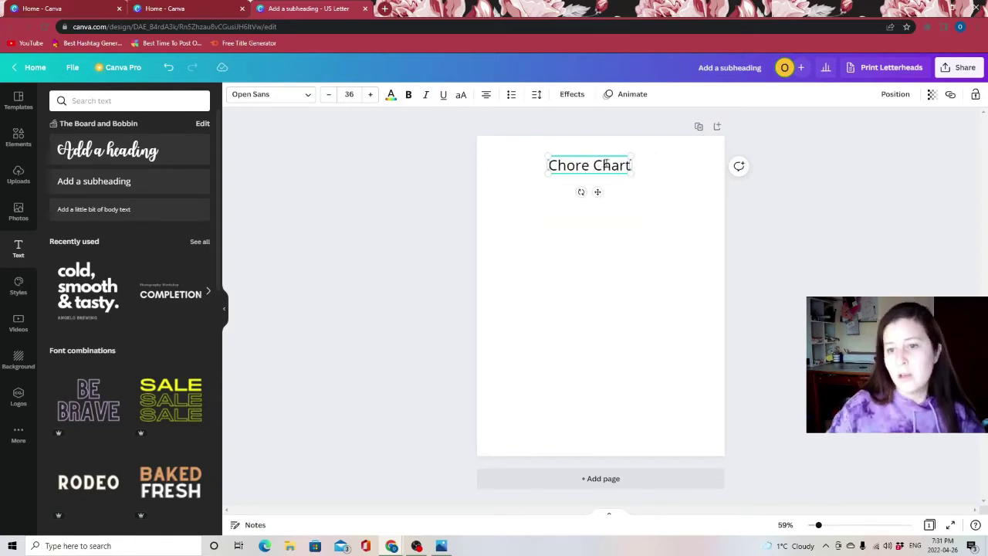
Centre the "Chore Chart" title horizontally near the top of the page.
{"action": "left_click", "coordinate": [627, 265]}
{"action": "left_click_drag", "start_coordinate": [597, 165], "coordinate": [607, 162]}
{"action": "left_click", "coordinate": [640, 252]}
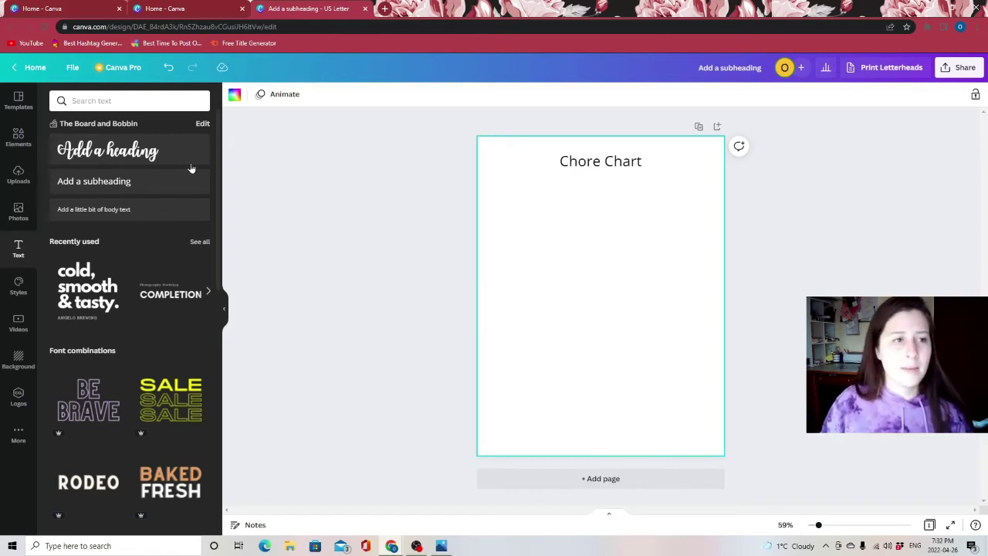
Search the photo library for "graph paper".
{"action": "left_click", "coordinate": [21, 214]}
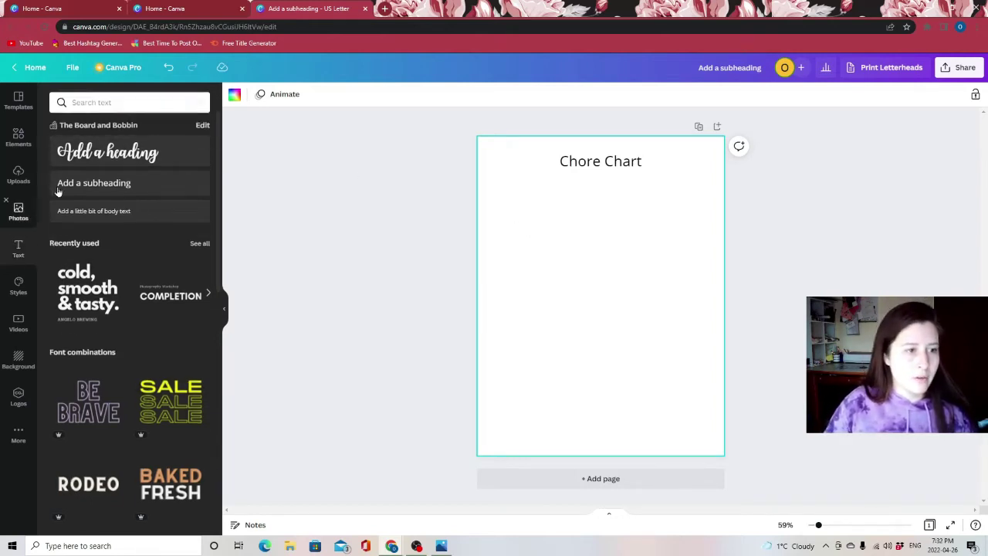
{"action": "left_click", "coordinate": [113, 101]}
{"action": "type", "text": "g"}
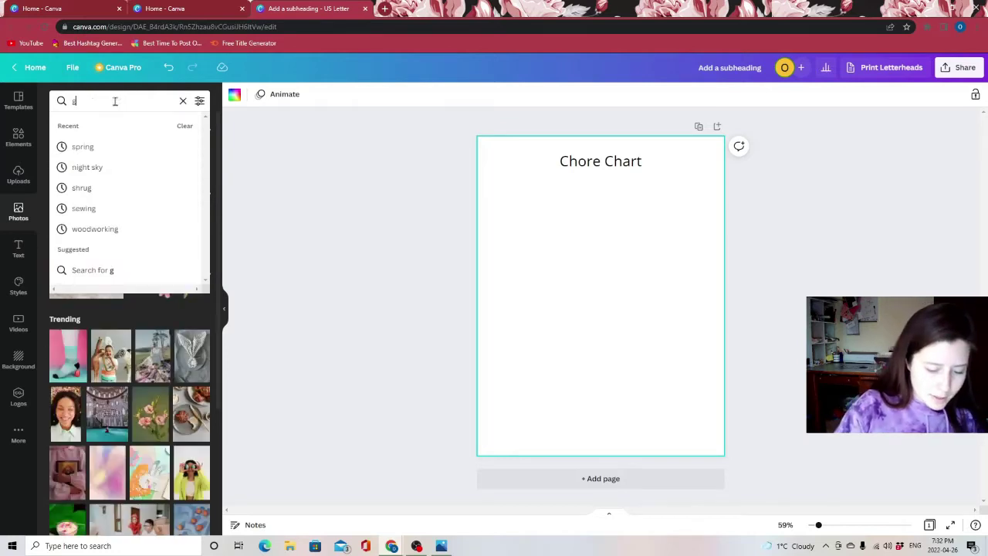
{"action": "type", "text": "raph paper"}
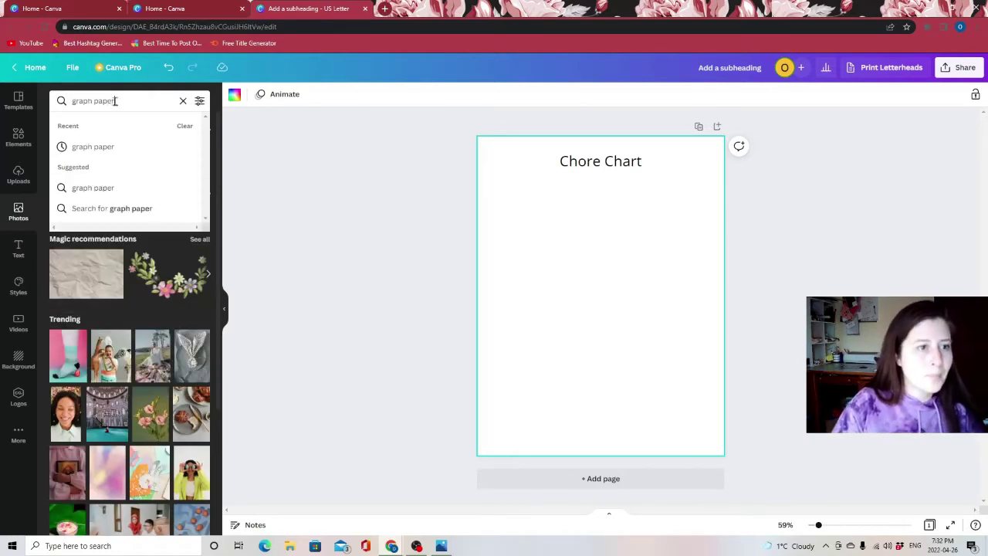
{"action": "key", "text": "Return"}
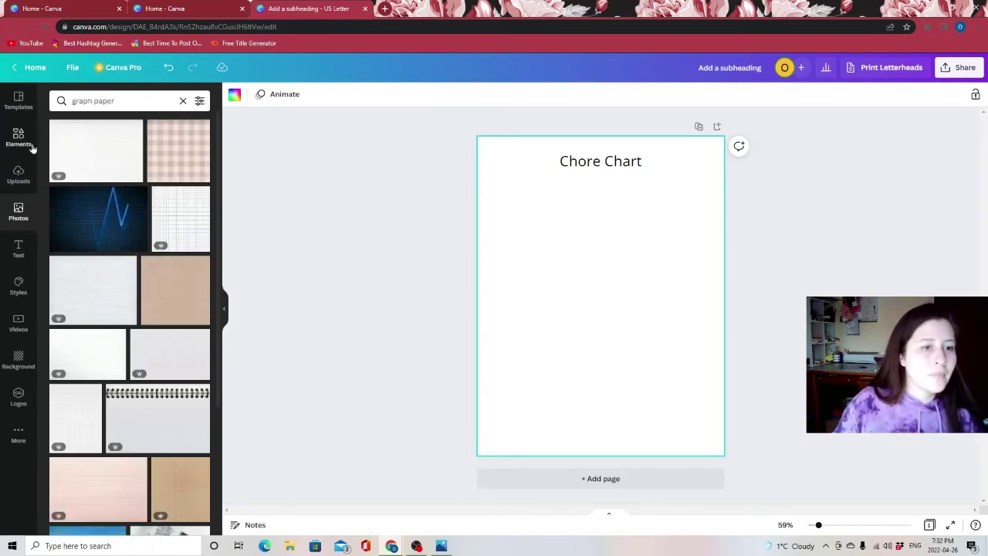
Add the white grid paper photo as a background filling the whole page and lock it in place.
{"action": "left_click", "coordinate": [110, 163]}
{"action": "left_click_drag", "start_coordinate": [699, 361], "coordinate": [837, 457]}
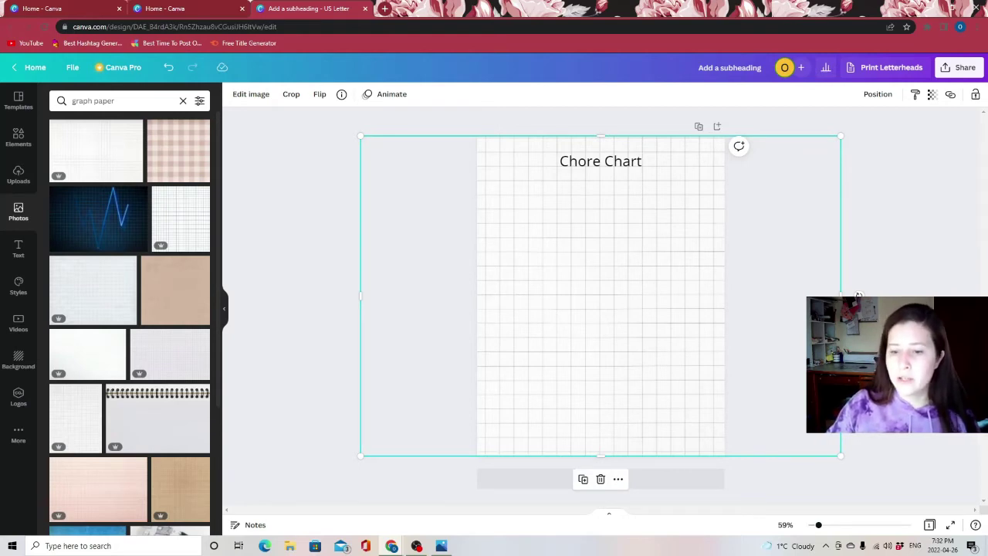
{"action": "left_click", "coordinate": [636, 258]}
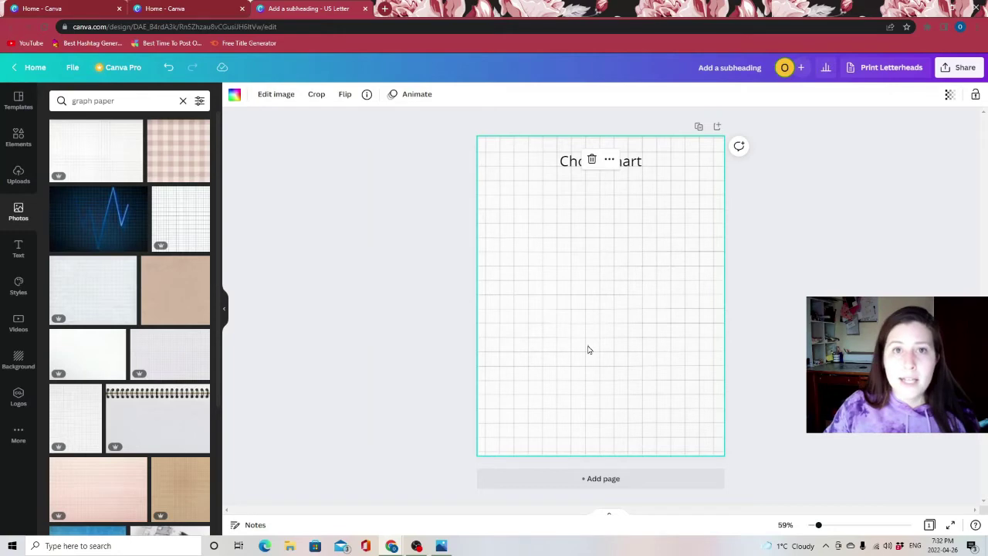
{"action": "left_click", "coordinate": [975, 95]}
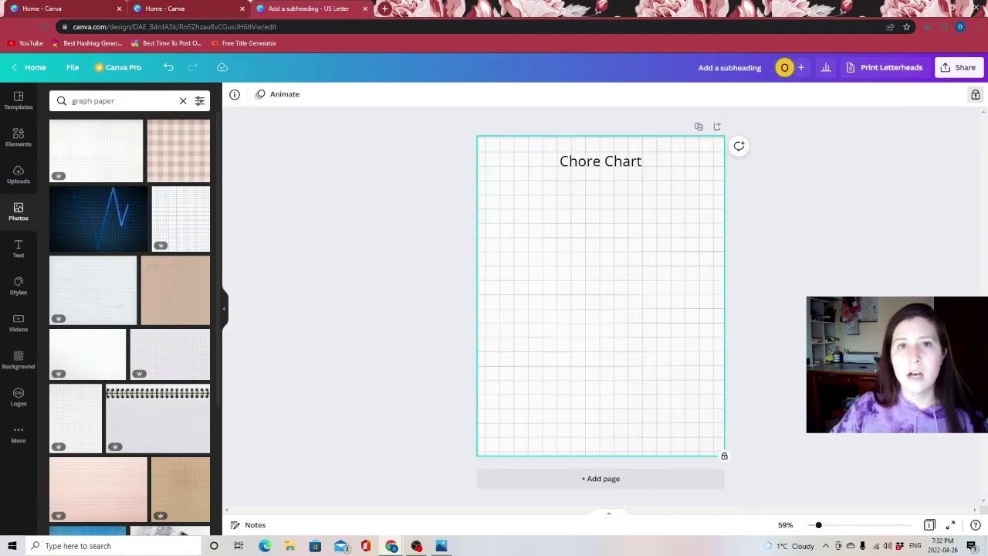
{"action": "left_click", "coordinate": [719, 345]}
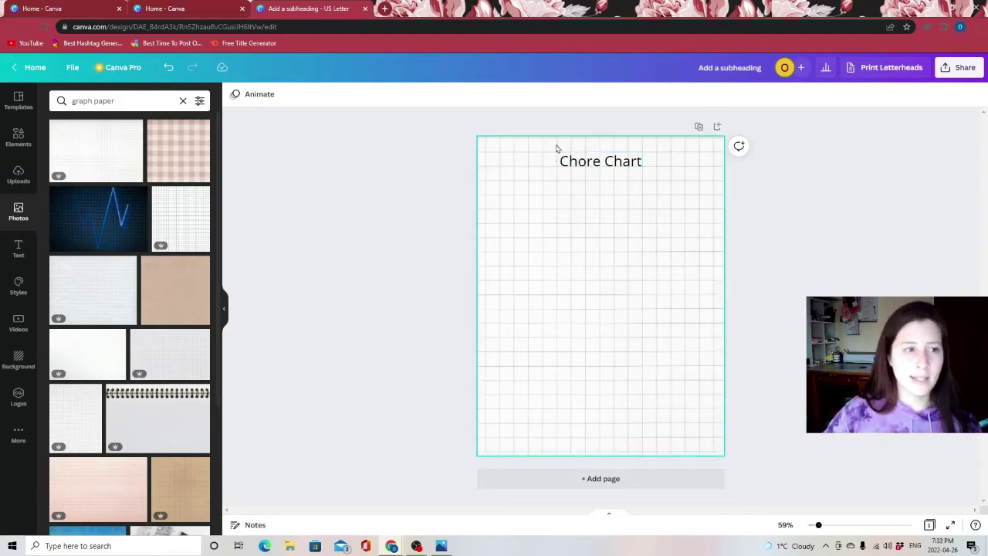
Search the graphic elements for "scroll".
{"action": "left_click", "coordinate": [24, 252]}
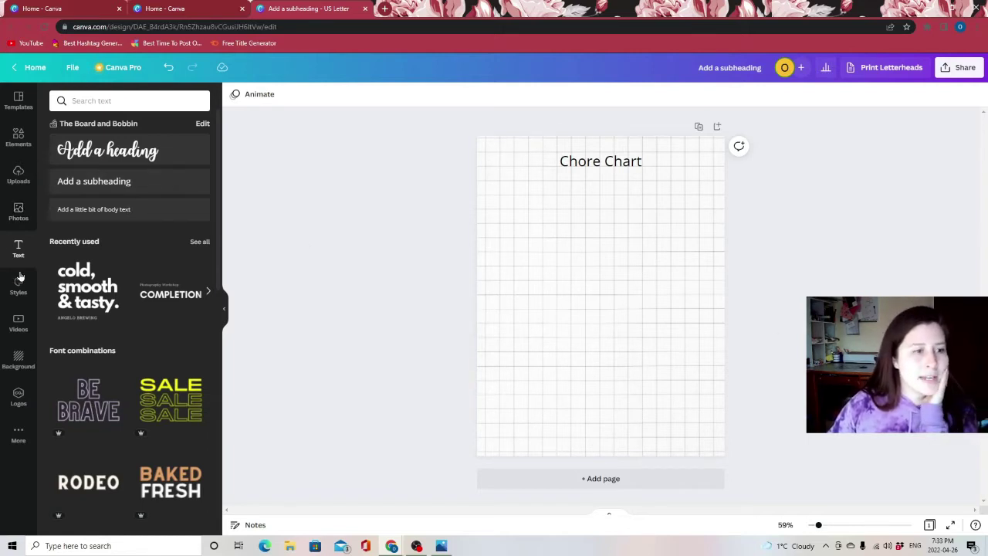
{"action": "left_click", "coordinate": [18, 137]}
{"action": "left_click", "coordinate": [115, 101]}
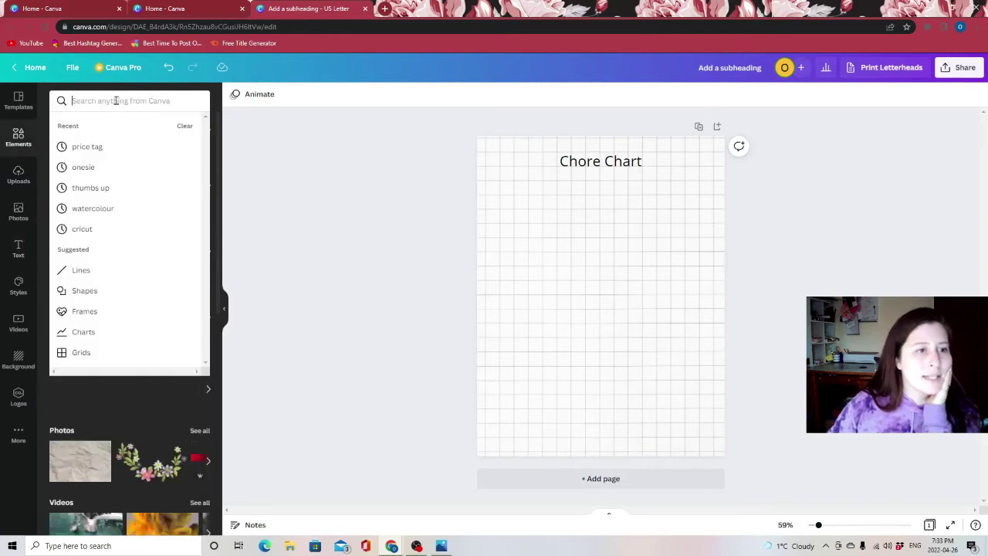
{"action": "left_click", "coordinate": [296, 238]}
{"action": "left_click", "coordinate": [84, 102]}
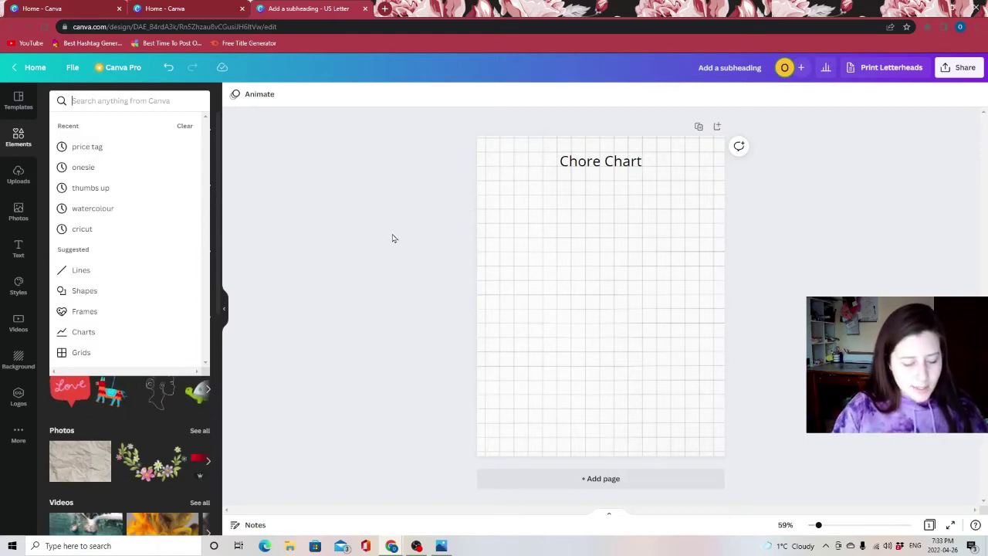
{"action": "type", "text": "scroll"}
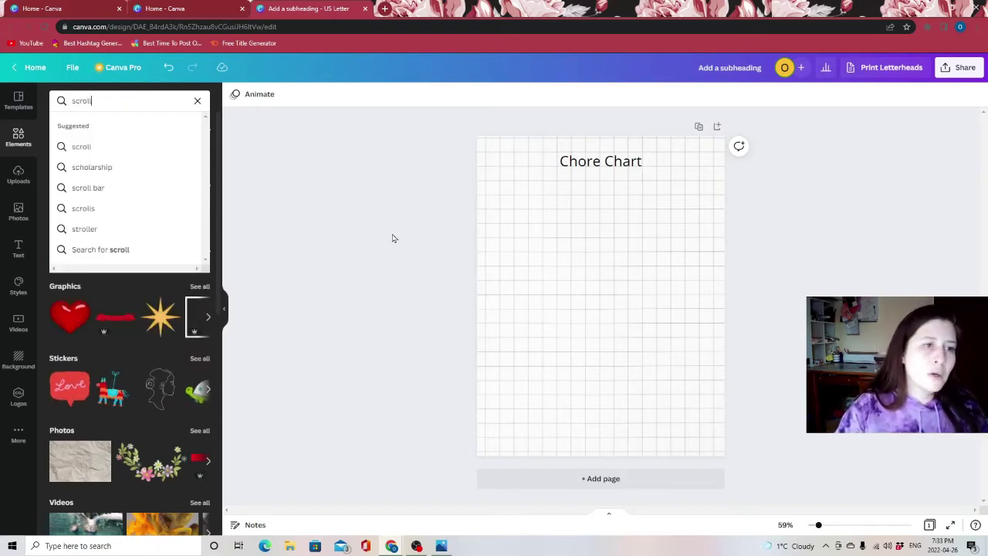
{"action": "key", "text": "Return"}
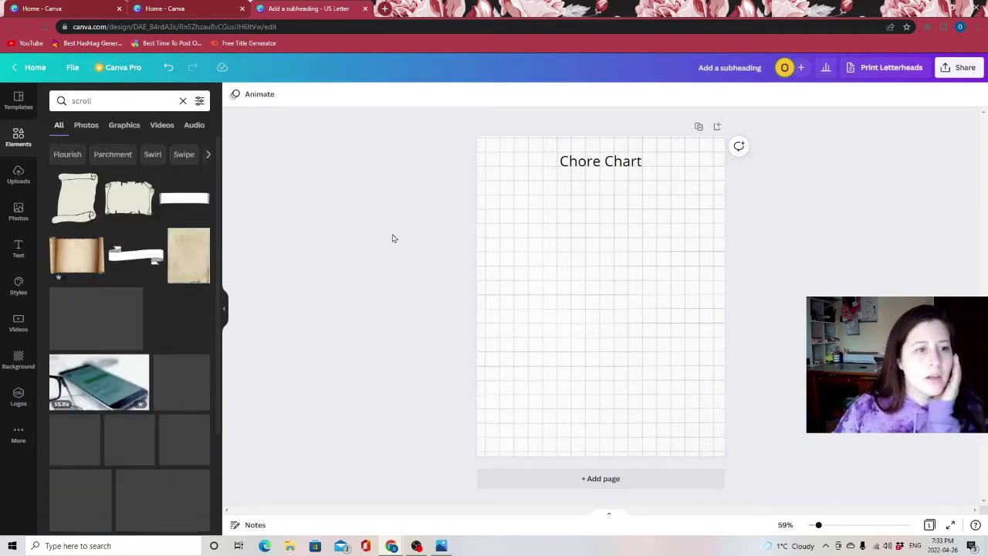
Add the white cut-edge banner with a dashed outline and enlarge it below the title to most of the page width.
{"action": "scroll", "coordinate": [154, 253], "scroll_direction": "down", "scroll_amount": 3}
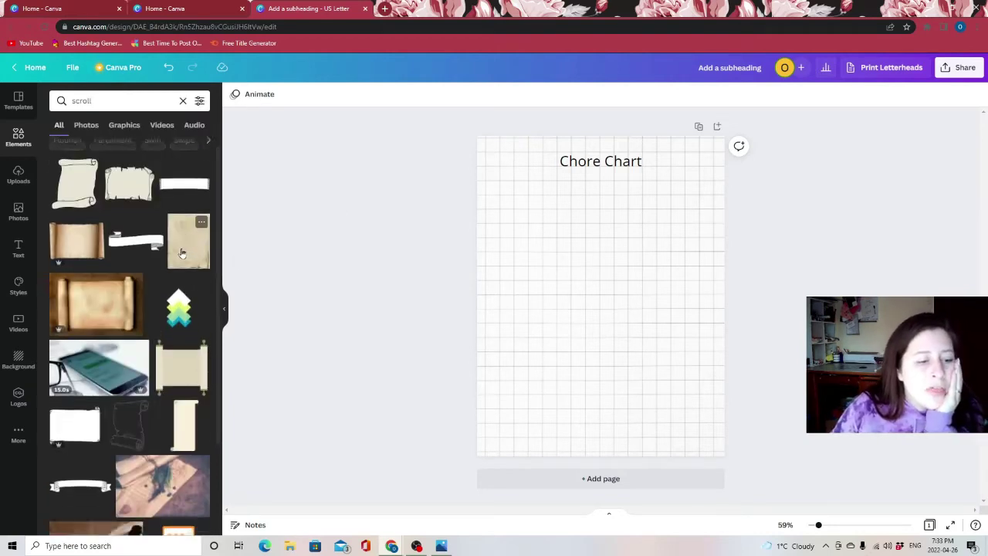
{"action": "scroll", "coordinate": [155, 254], "scroll_direction": "down", "scroll_amount": 3}
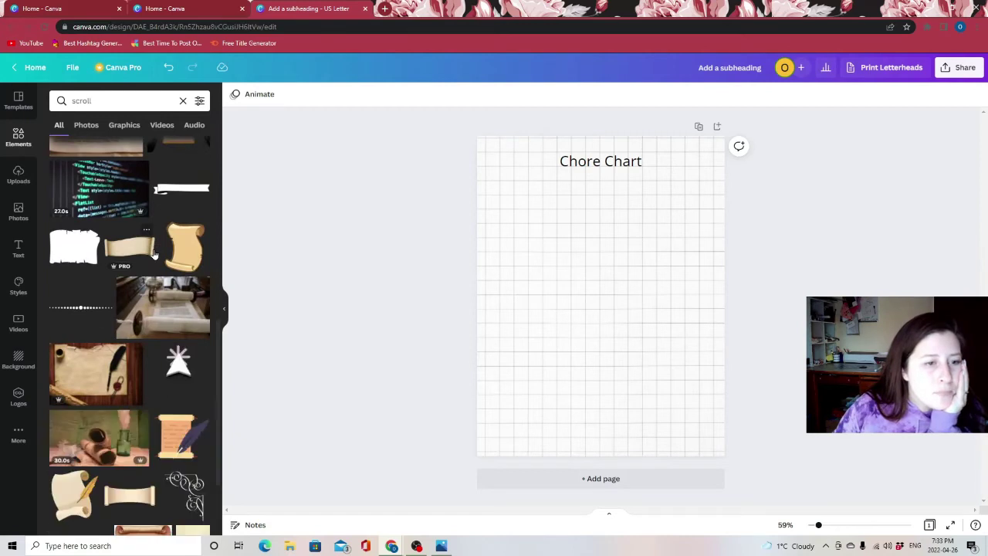
{"action": "scroll", "coordinate": [154, 255], "scroll_direction": "down", "scroll_amount": 3}
{"action": "scroll", "coordinate": [155, 254], "scroll_direction": "down", "scroll_amount": 5}
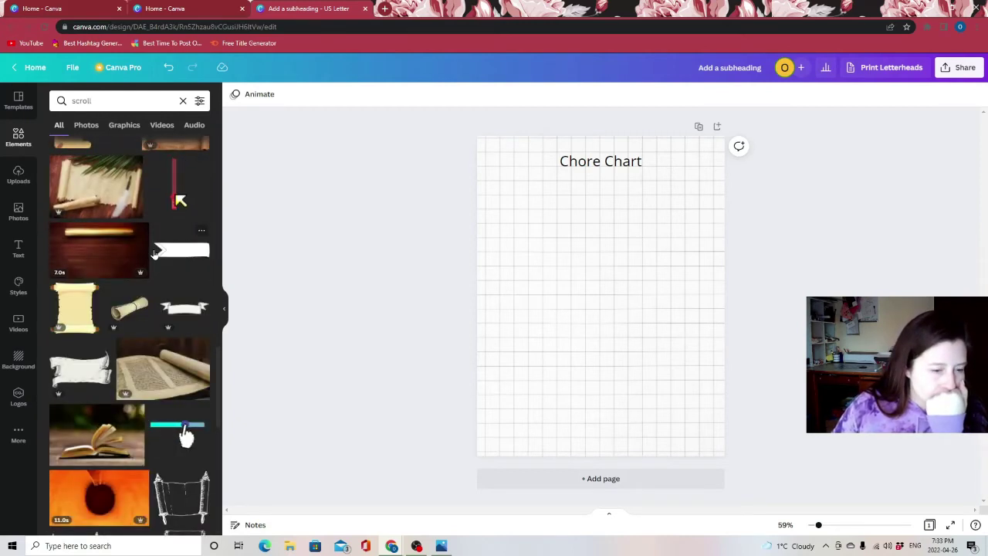
{"action": "scroll", "coordinate": [154, 255], "scroll_direction": "down", "scroll_amount": 2}
{"action": "scroll", "coordinate": [155, 255], "scroll_direction": "down", "scroll_amount": 4}
{"action": "scroll", "coordinate": [162, 257], "scroll_direction": "up", "scroll_amount": 5}
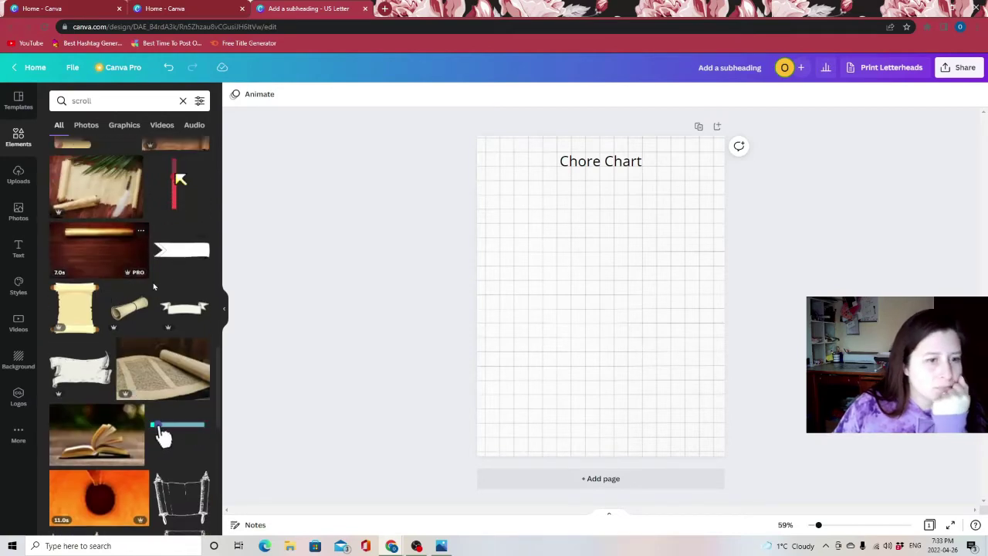
{"action": "left_click", "coordinate": [188, 253]}
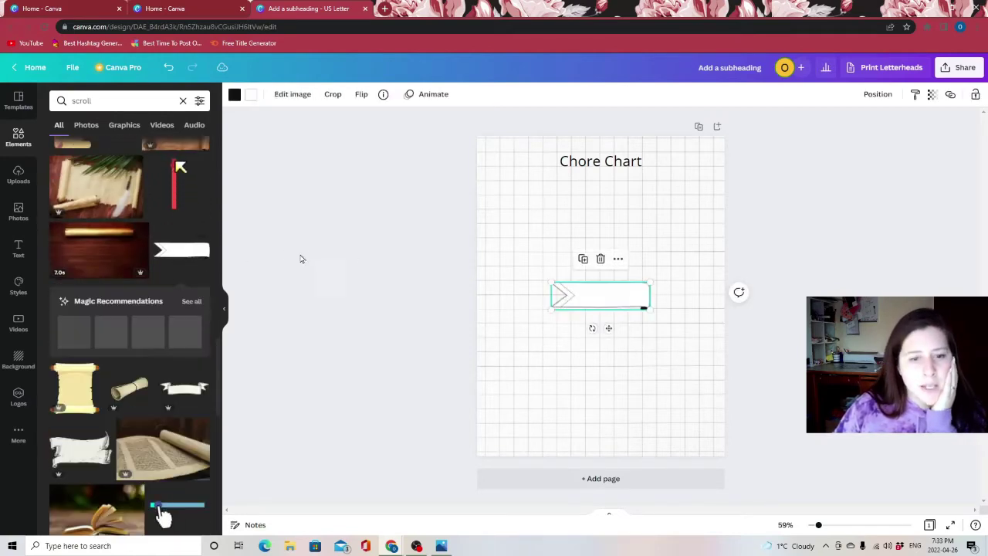
{"action": "left_click_drag", "start_coordinate": [552, 311], "coordinate": [589, 214]}
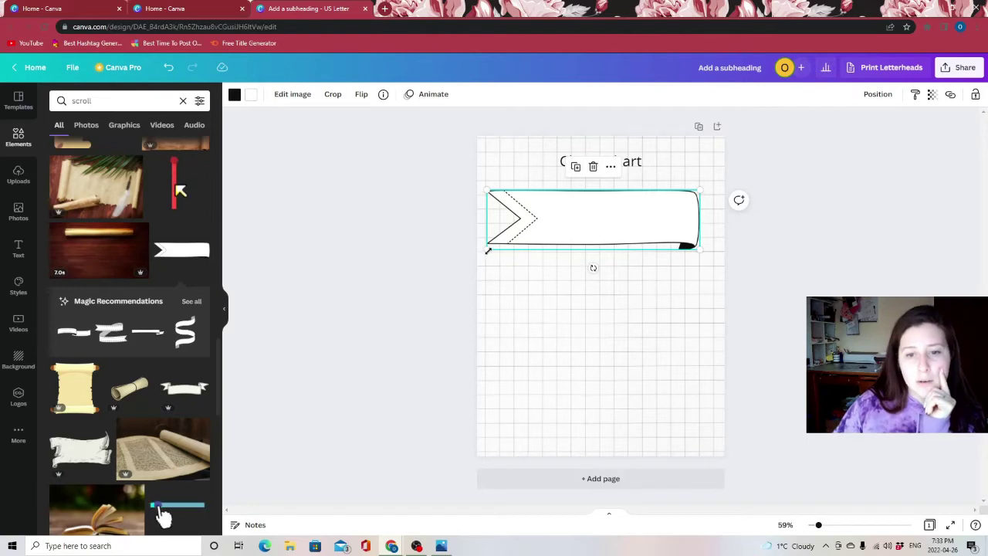
{"action": "left_click_drag", "start_coordinate": [487, 247], "coordinate": [515, 241]}
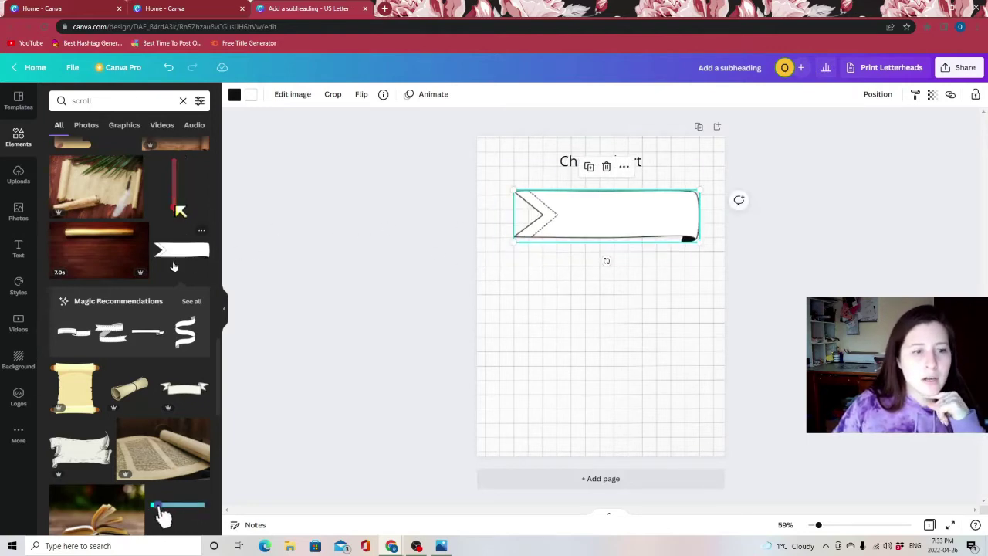
List more elements similar to the white cut-edge banner and delete the banner placed on the page.
{"action": "left_click", "coordinate": [201, 232]}
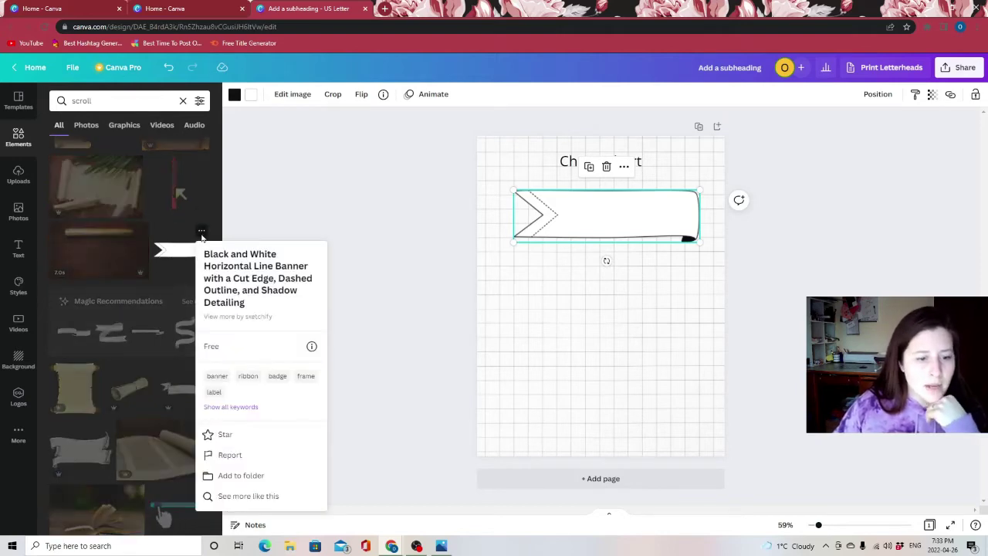
{"action": "left_click", "coordinate": [255, 496]}
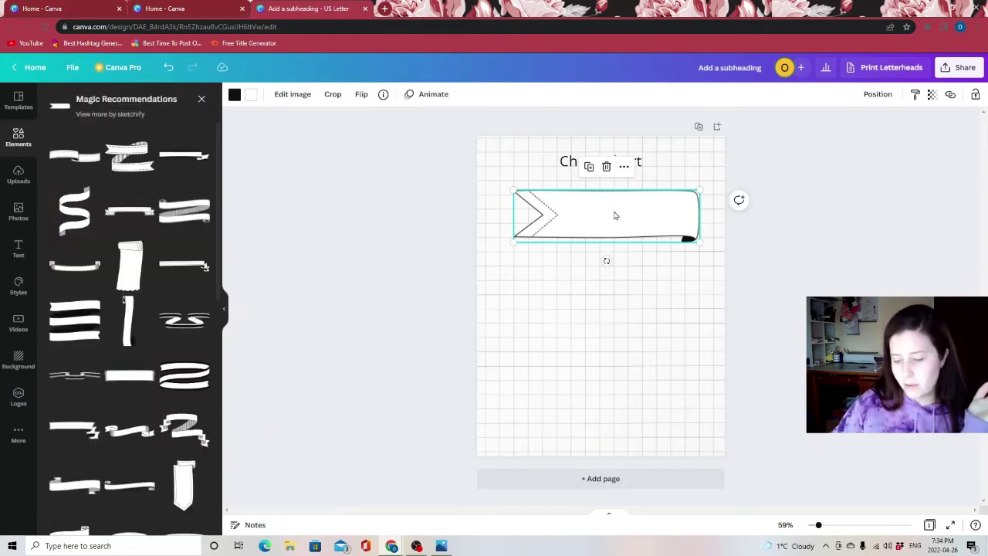
{"action": "key", "text": "Delete"}
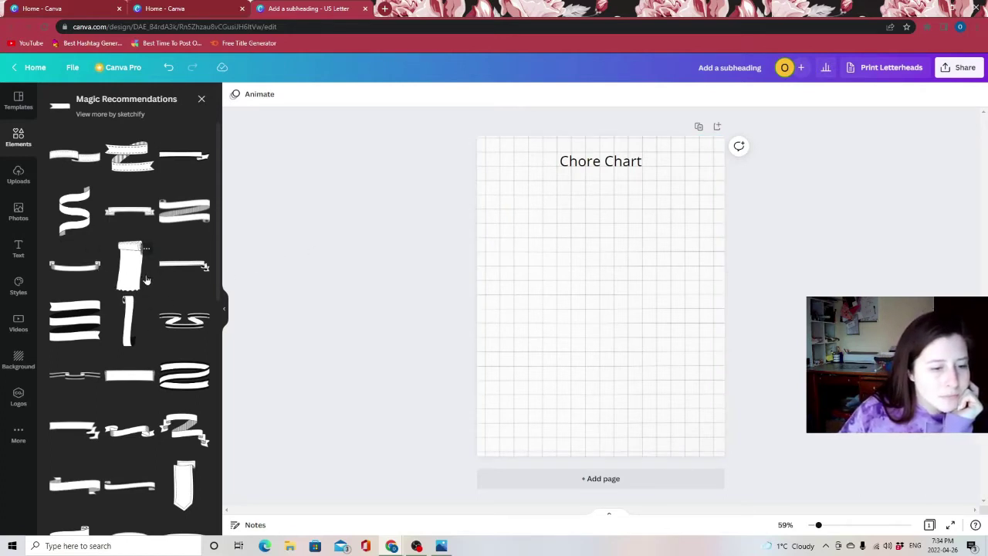
Add the green ribbon banner, size it to about half the page width and centre it below the title.
{"action": "scroll", "coordinate": [147, 279], "scroll_direction": "down", "scroll_amount": 5}
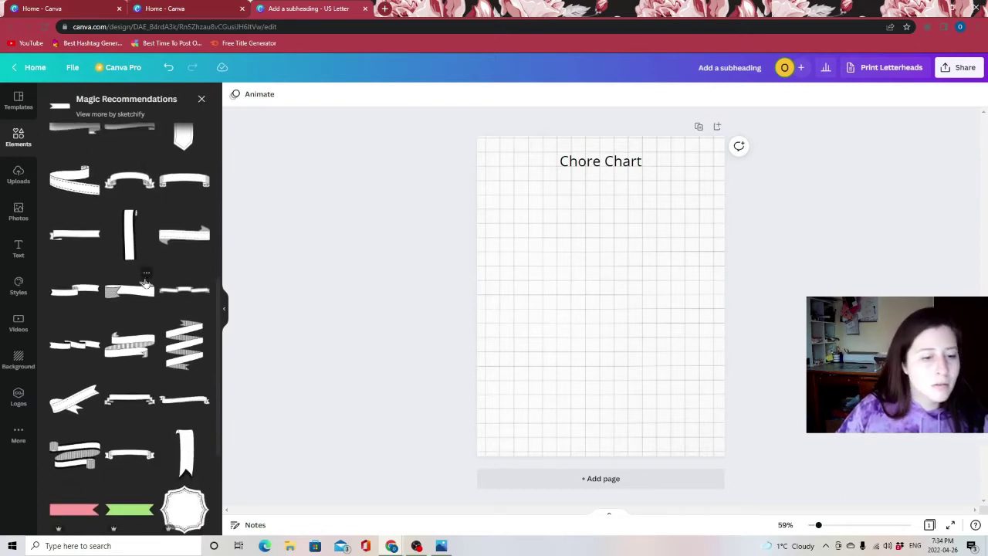
{"action": "scroll", "coordinate": [165, 297], "scroll_direction": "down", "scroll_amount": 3}
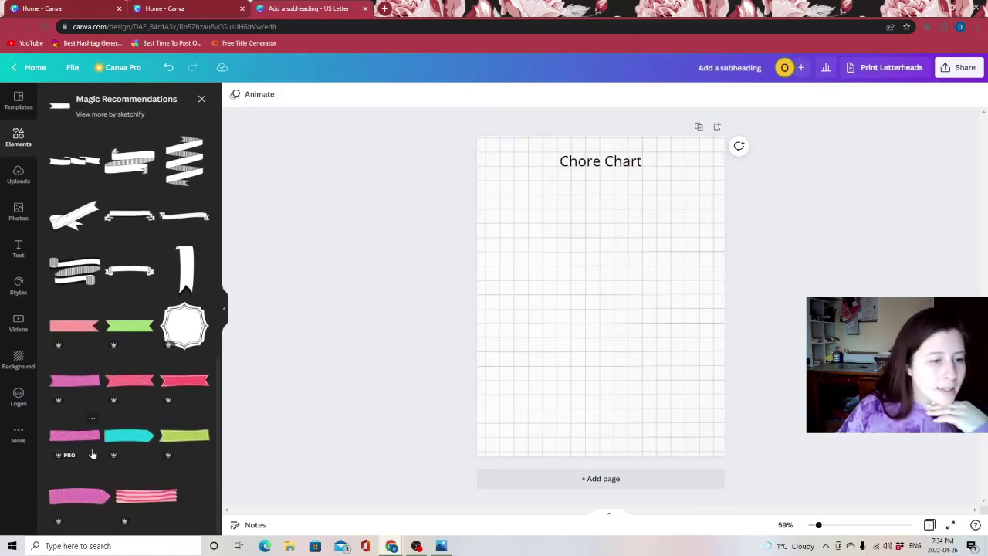
{"action": "left_click", "coordinate": [123, 330]}
{"action": "left_click_drag", "start_coordinate": [555, 305], "coordinate": [598, 240]}
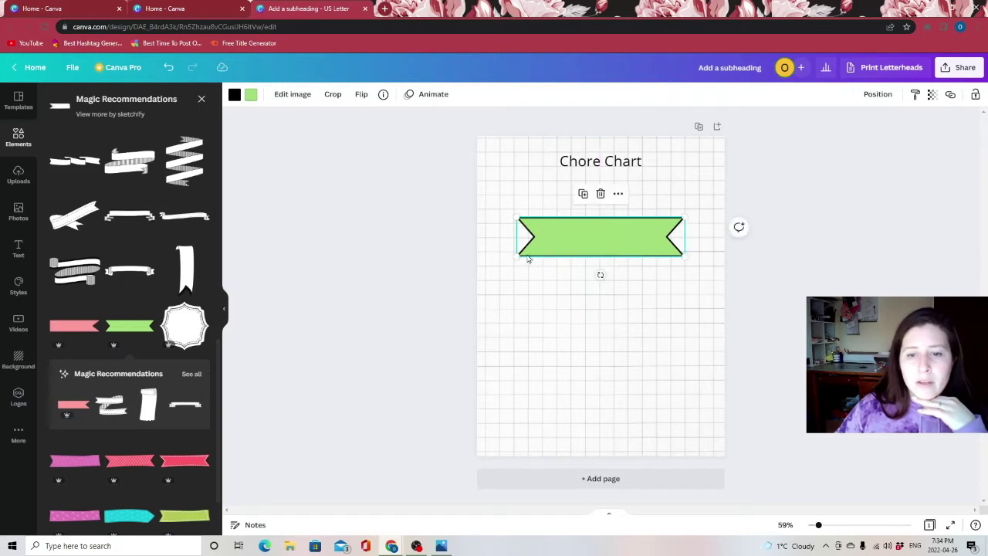
{"action": "left_click_drag", "start_coordinate": [522, 252], "coordinate": [554, 230]}
{"action": "left_click_drag", "start_coordinate": [565, 233], "coordinate": [597, 222]}
{"action": "left_click", "coordinate": [593, 301]}
Make two copies of the green banner and place them centred below it, one mid-page and one near the page bottom.
{"action": "left_click", "coordinate": [615, 233]}
{"action": "right_click", "coordinate": [585, 224]}
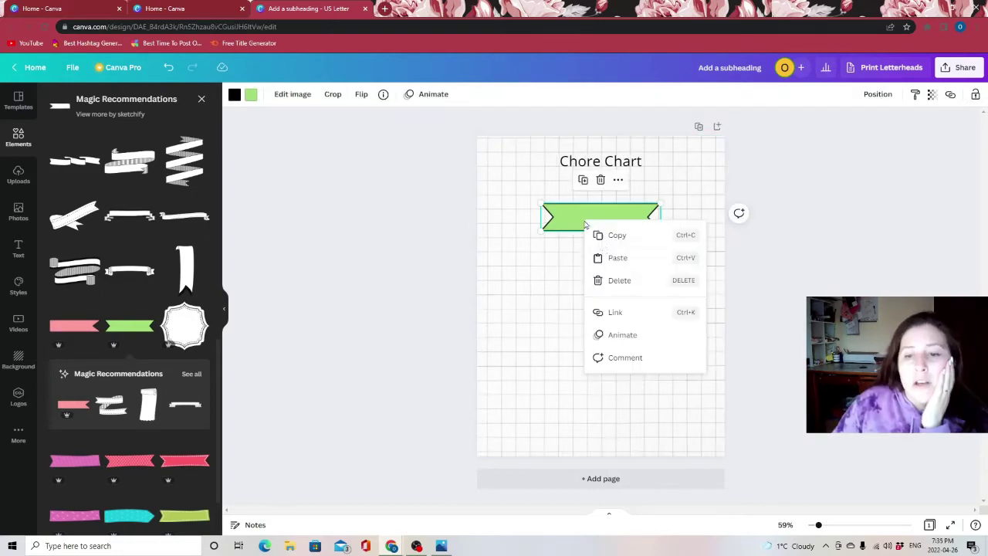
{"action": "left_click", "coordinate": [614, 235]}
{"action": "left_click", "coordinate": [595, 318]}
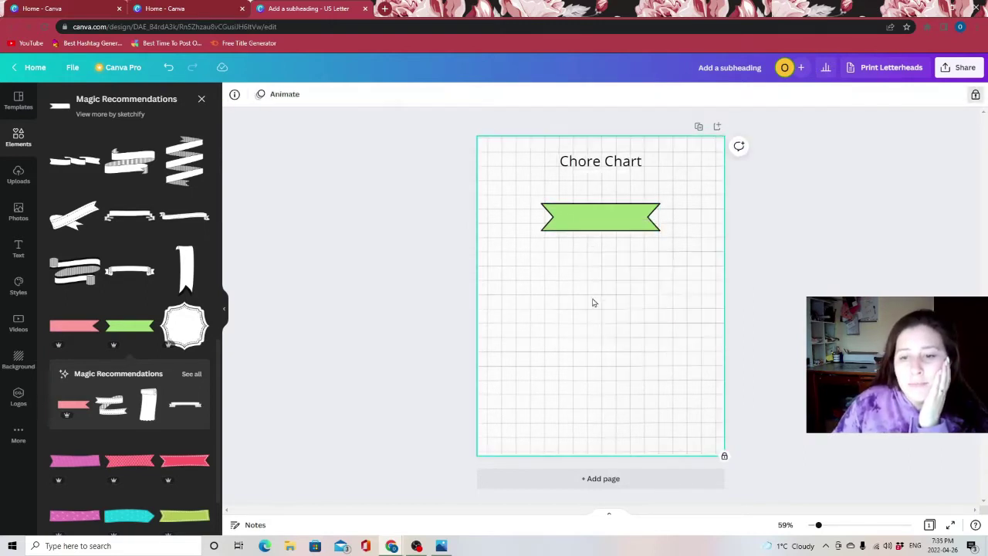
{"action": "left_click", "coordinate": [598, 218]}
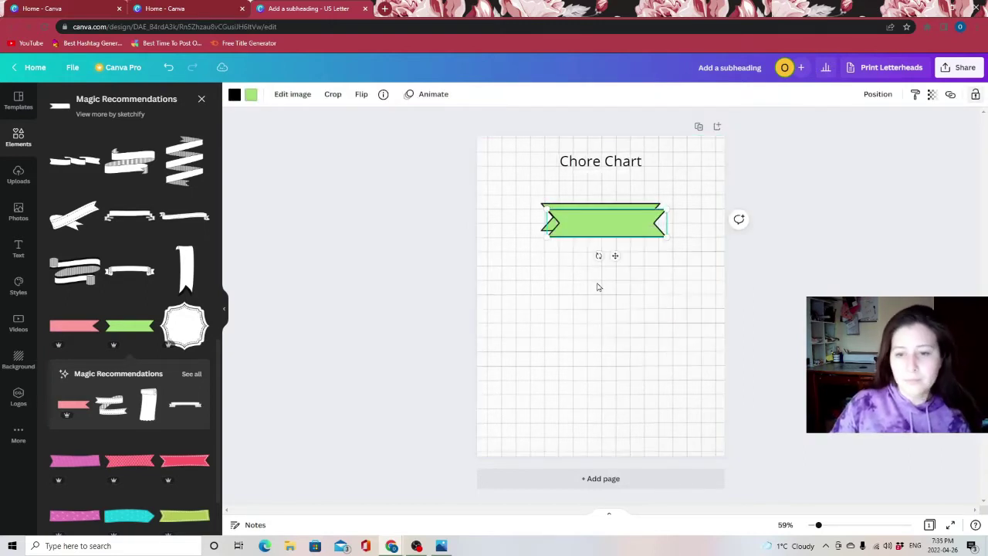
{"action": "key", "text": "ctrl+d"}
{"action": "key", "text": "ctrl+d"}
{"action": "left_click_drag", "start_coordinate": [629, 239], "coordinate": [616, 386]}
{"action": "left_click_drag", "start_coordinate": [595, 231], "coordinate": [596, 300]}
{"action": "left_click", "coordinate": [875, 280]}
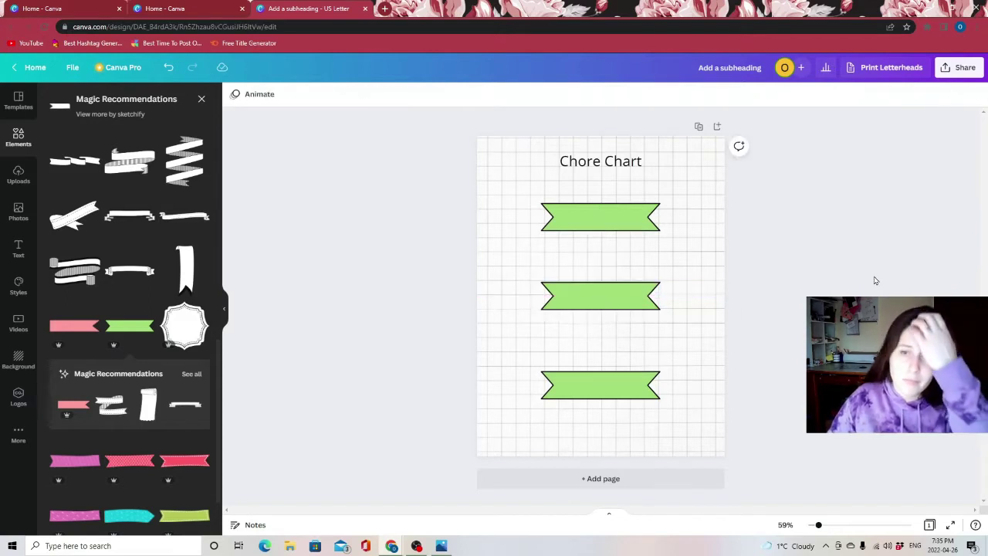
Recolour the top green banner to the muted beige #D8CEC1 using a custom colour.
{"action": "left_click", "coordinate": [621, 219]}
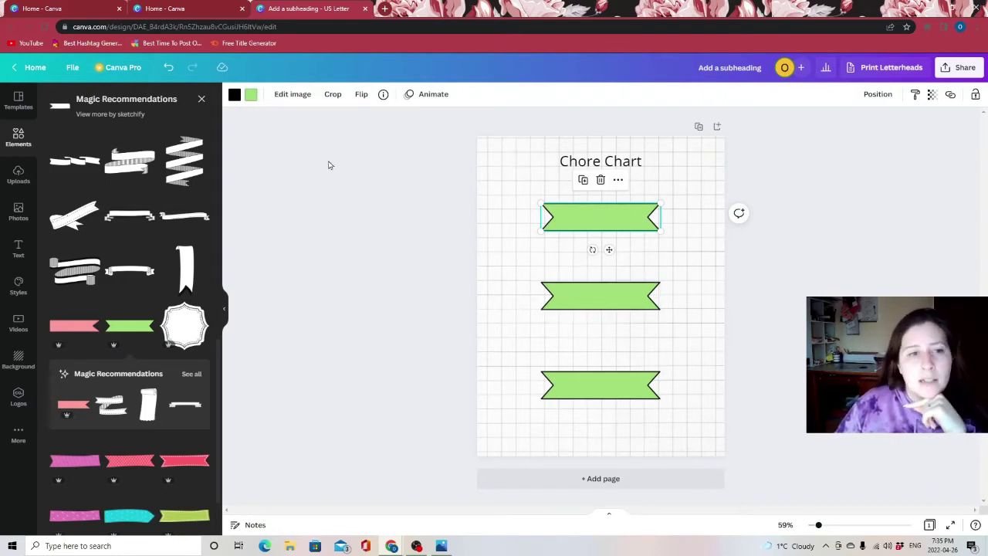
{"action": "left_click", "coordinate": [251, 96]}
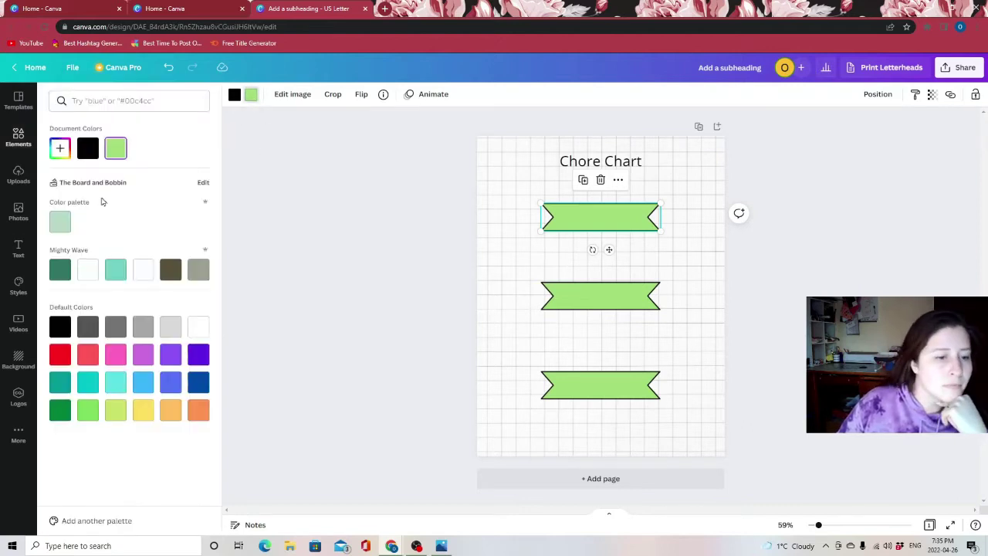
{"action": "left_click", "coordinate": [60, 149]}
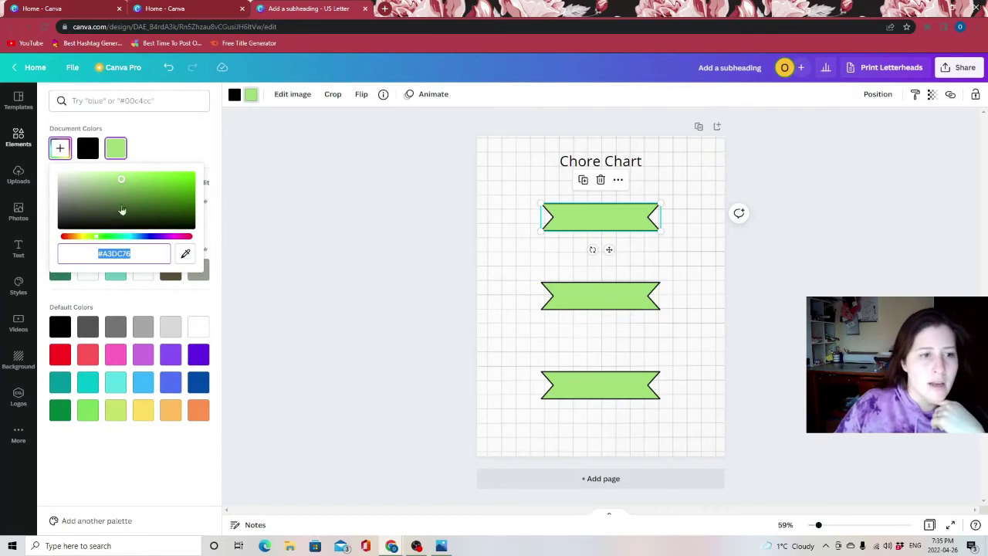
{"action": "left_click", "coordinate": [87, 242]}
{"action": "left_click_drag", "start_coordinate": [87, 241], "coordinate": [75, 237]}
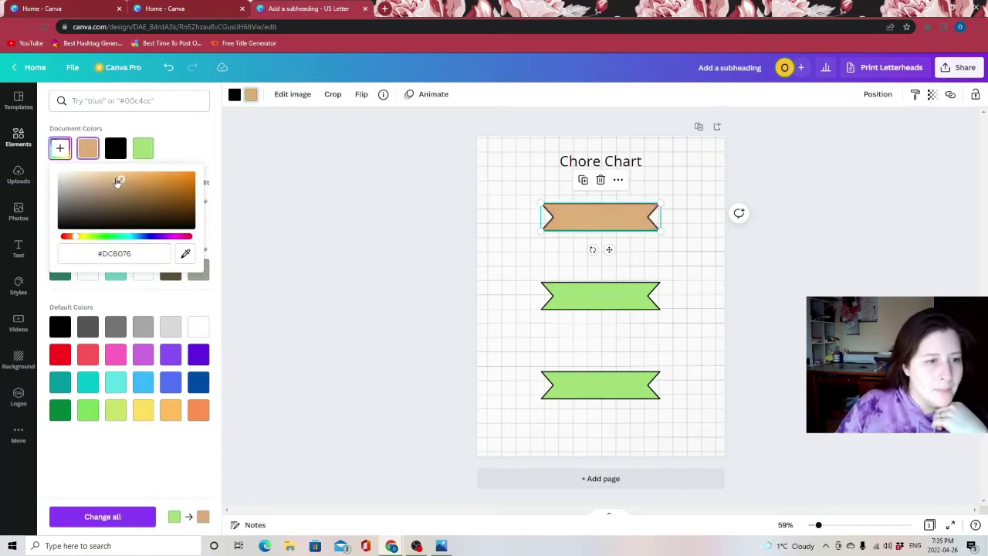
{"action": "left_click_drag", "start_coordinate": [117, 182], "coordinate": [72, 179]}
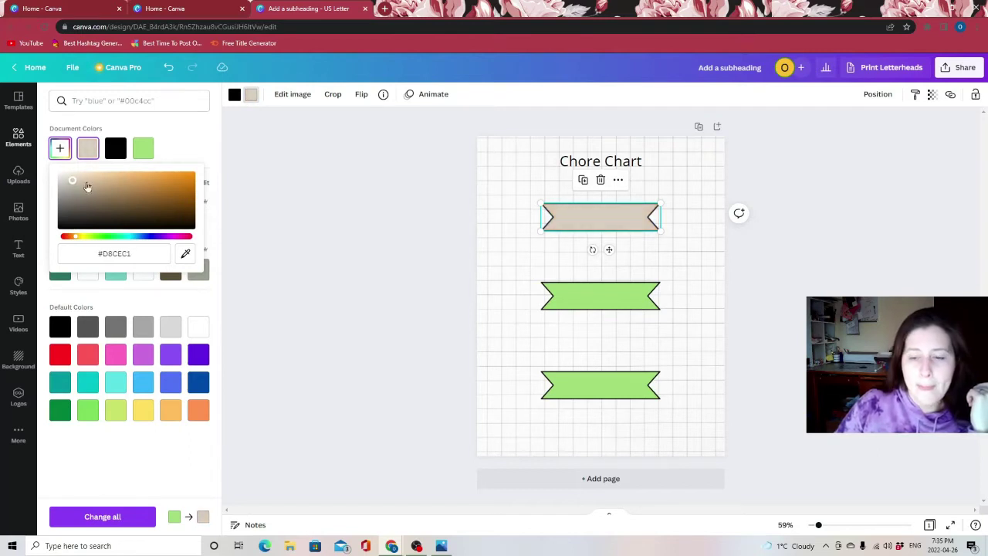
{"action": "left_click", "coordinate": [677, 327]}
Recolour the middle green banner to the soft teal #ACD3D4 using a custom colour.
{"action": "left_click", "coordinate": [595, 302]}
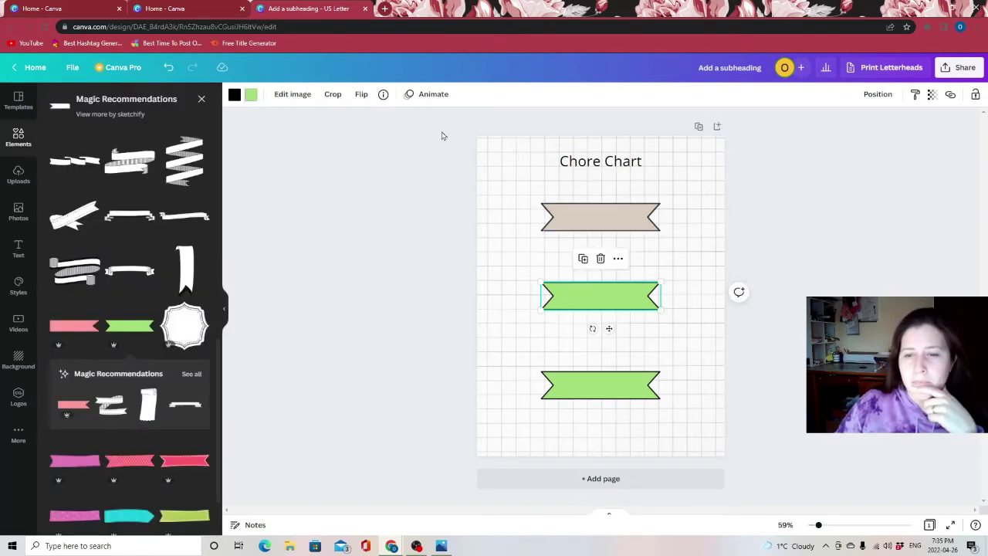
{"action": "left_click", "coordinate": [251, 94]}
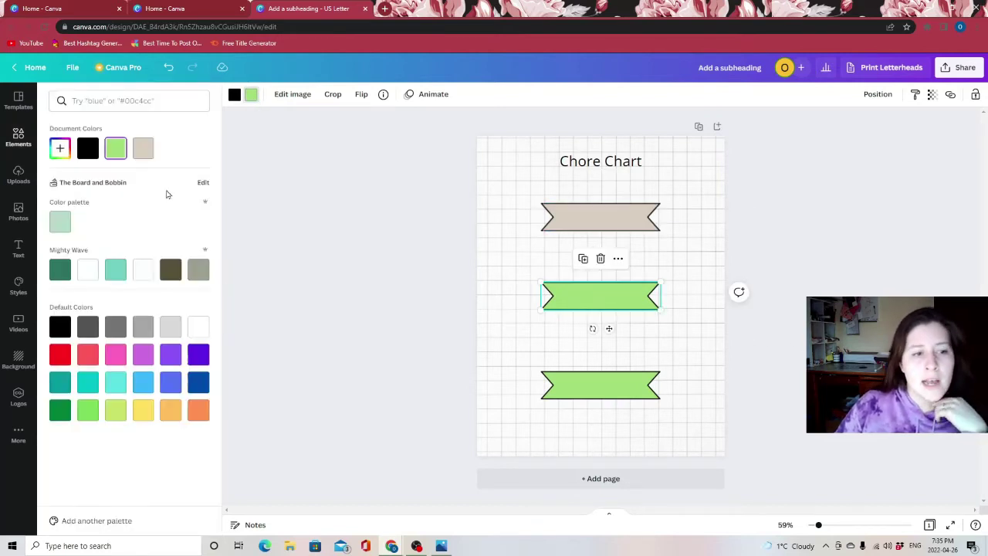
{"action": "left_click", "coordinate": [63, 150]}
{"action": "left_click", "coordinate": [132, 238]}
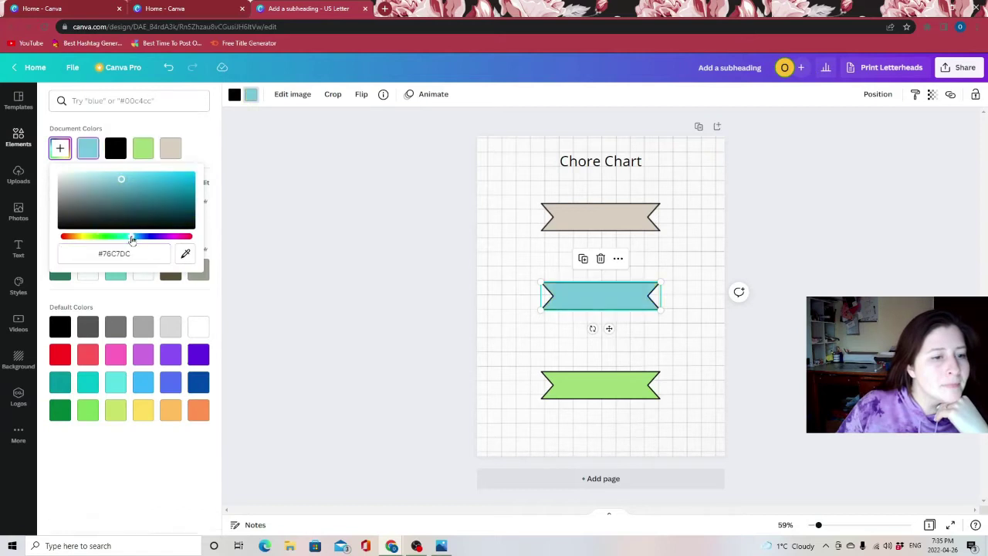
{"action": "left_click_drag", "start_coordinate": [121, 184], "coordinate": [84, 183]}
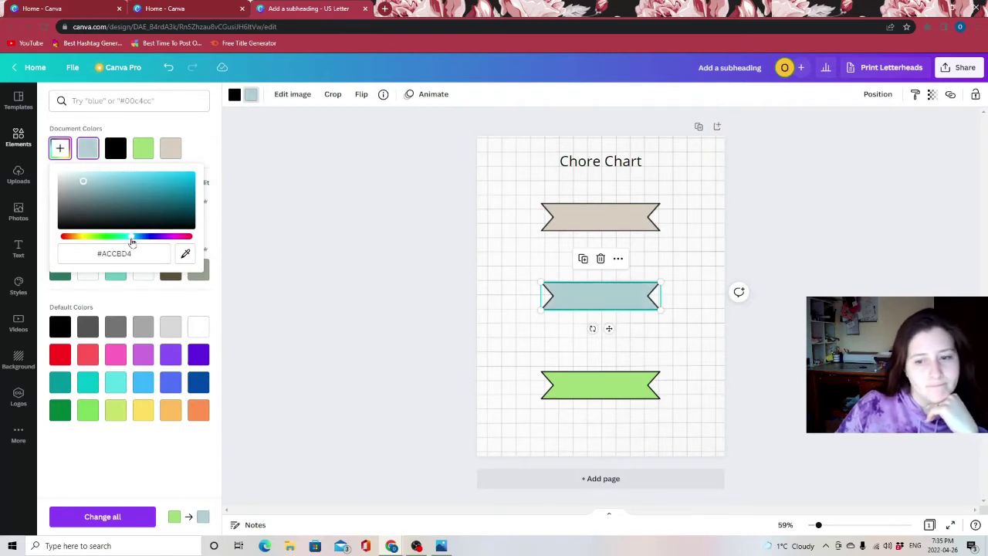
{"action": "left_click_drag", "start_coordinate": [133, 239], "coordinate": [126, 242]}
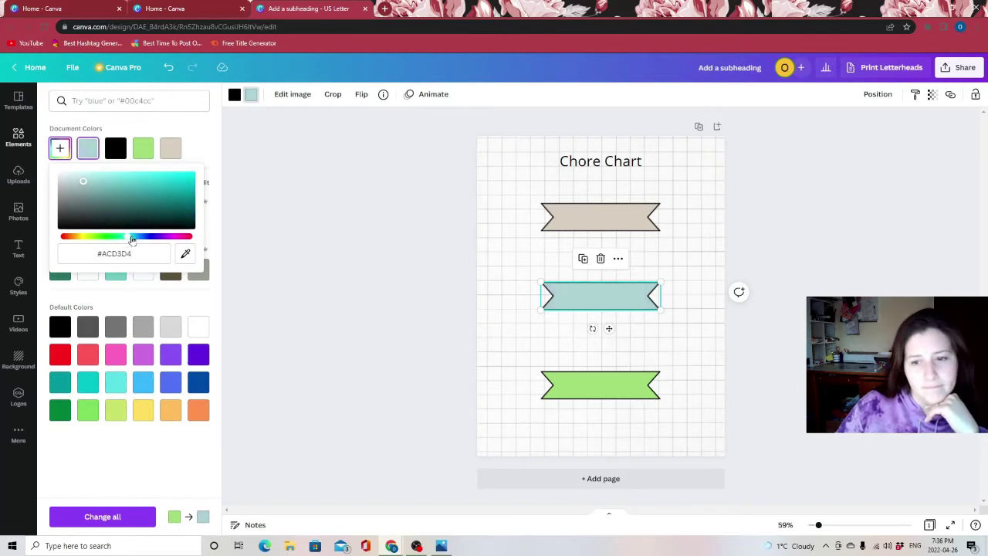
{"action": "key", "text": "Escape"}
Recolour the bottom green banner to the pale yellow #FFFEBA and shift the middle banner slightly upwards.
{"action": "left_click", "coordinate": [607, 389]}
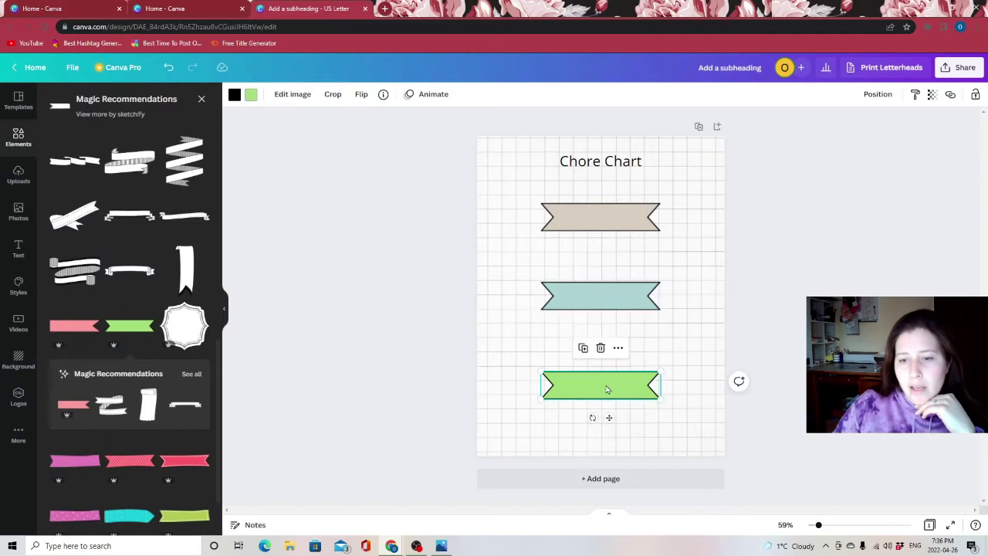
{"action": "left_click", "coordinate": [251, 94]}
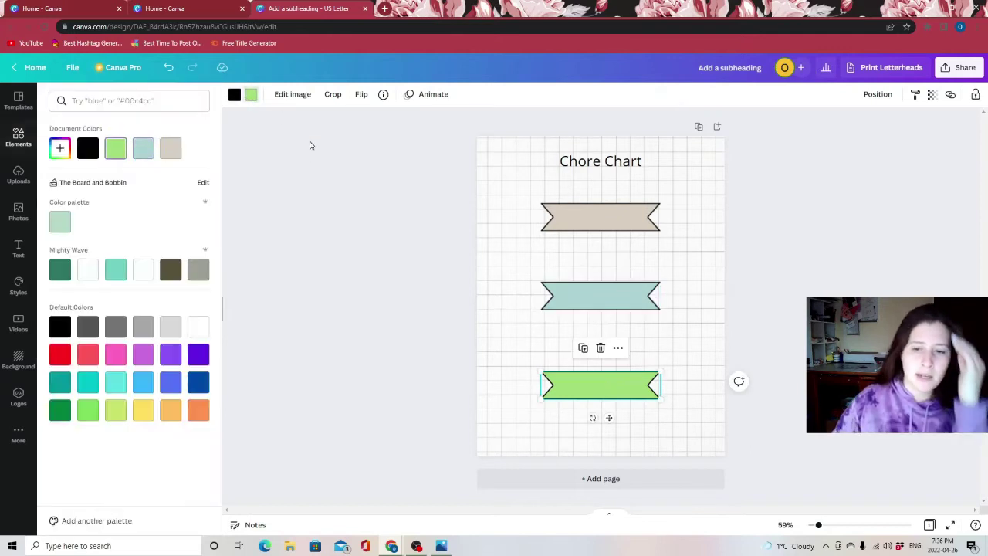
{"action": "left_click", "coordinate": [60, 148]}
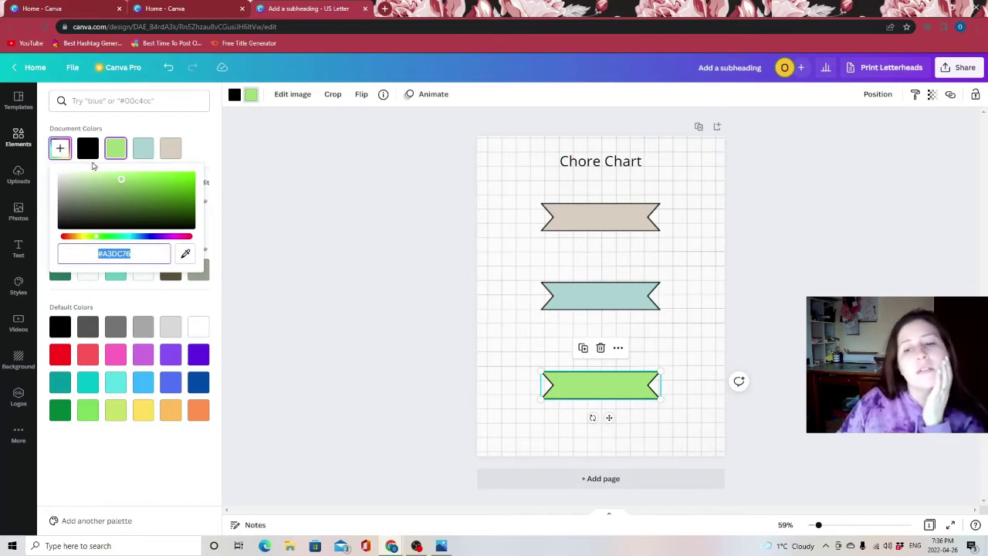
{"action": "left_click_drag", "start_coordinate": [100, 242], "coordinate": [84, 241]}
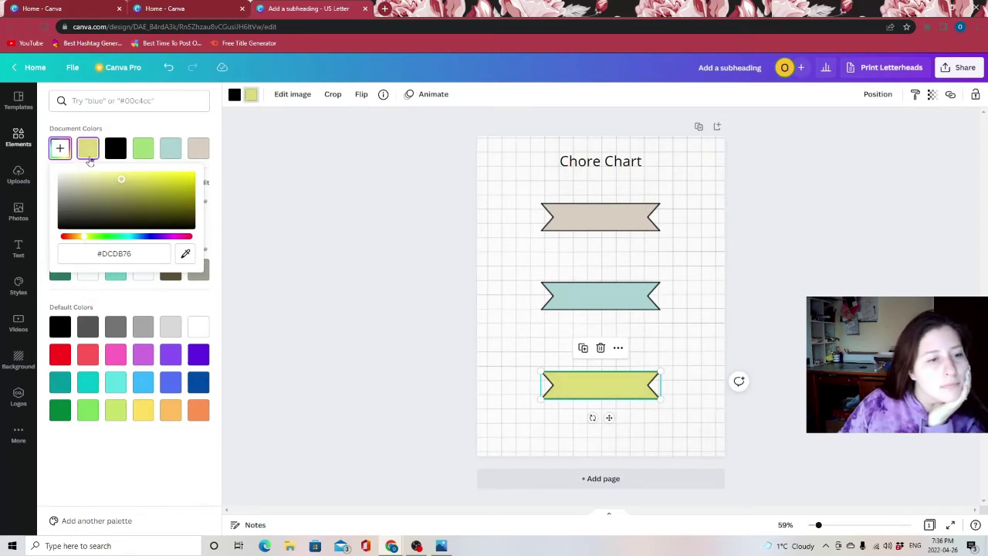
{"action": "mouse_move", "coordinate": [114, 180]}
{"action": "left_mouse_down"}
{"action": "mouse_move", "coordinate": [78, 181]}
{"action": "mouse_move", "coordinate": [93, 185]}
{"action": "mouse_move", "coordinate": [46, 159]}
{"action": "mouse_move", "coordinate": [95, 152]}
{"action": "left_mouse_up"}
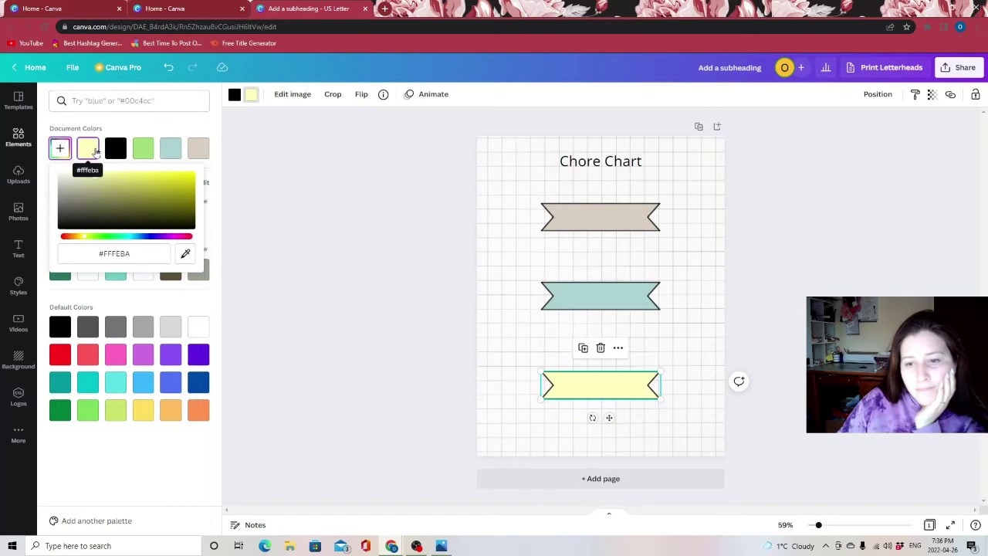
{"action": "left_click", "coordinate": [572, 349]}
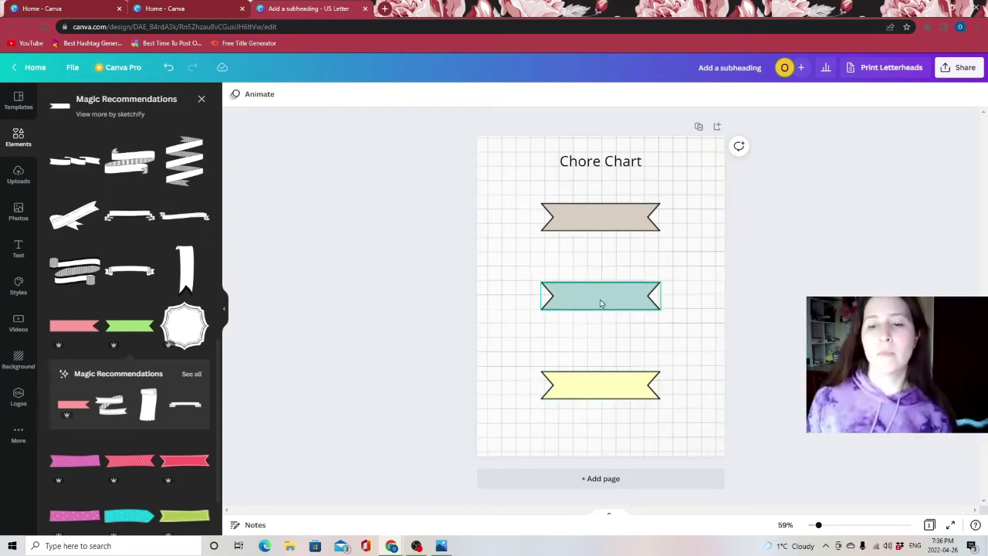
{"action": "left_click_drag", "start_coordinate": [601, 303], "coordinate": [600, 292]}
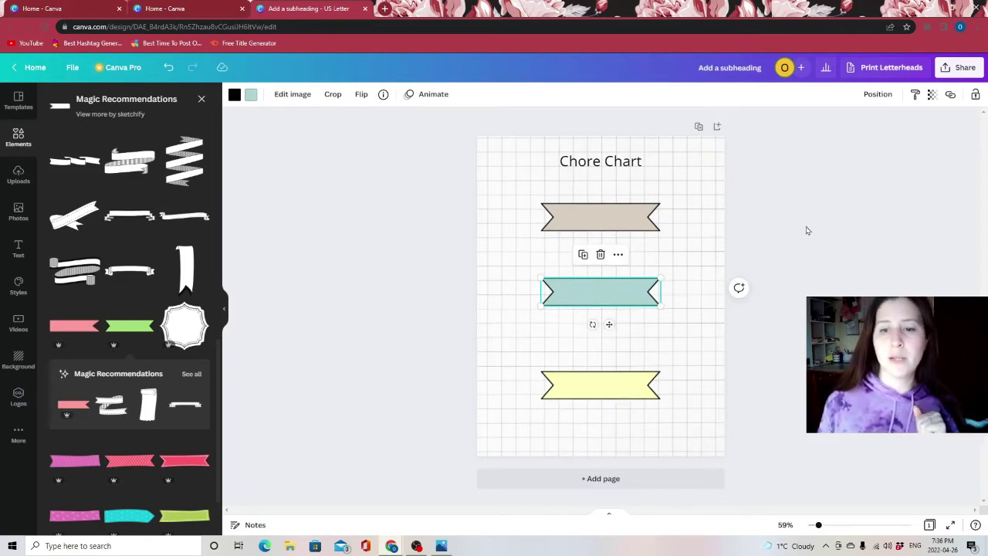
Enlarge the title text to size 39.2 and insert the word "Family" before "Chore Chart".
{"action": "left_click", "coordinate": [600, 162]}
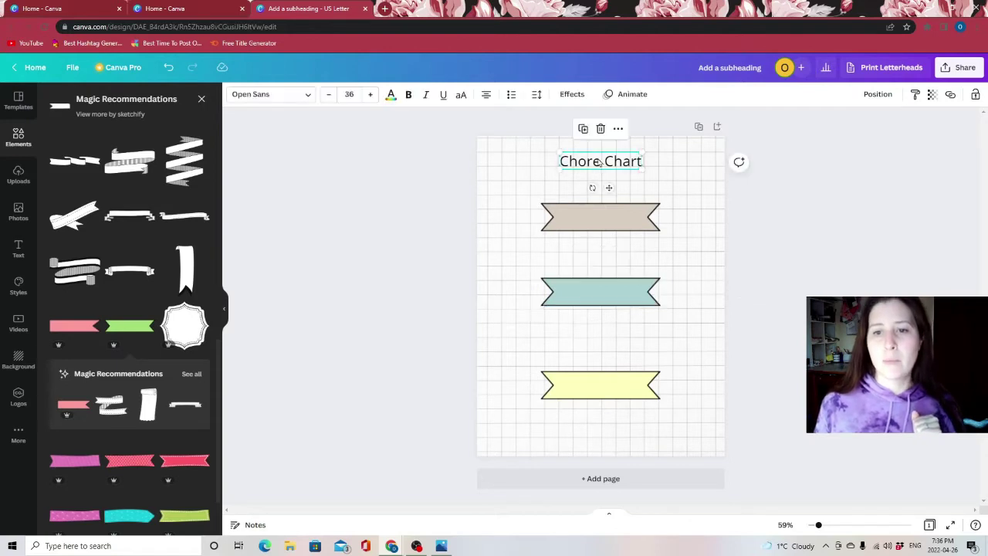
{"action": "mouse_move", "coordinate": [559, 169]}
{"action": "left_mouse_down"}
{"action": "mouse_move", "coordinate": [523, 190]}
{"action": "mouse_move", "coordinate": [552, 171]}
{"action": "left_mouse_up"}
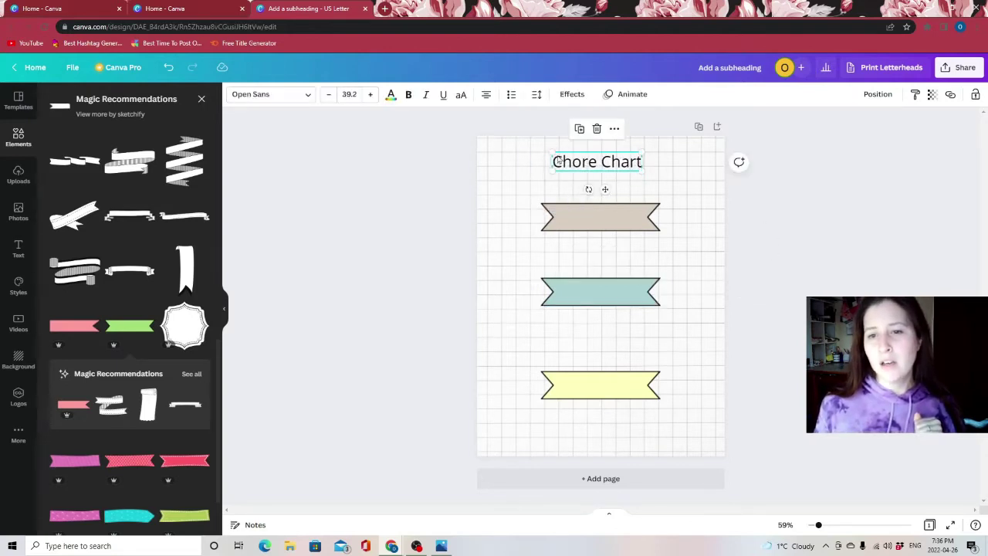
{"action": "double_click", "coordinate": [565, 163]}
{"action": "left_click", "coordinate": [555, 159]}
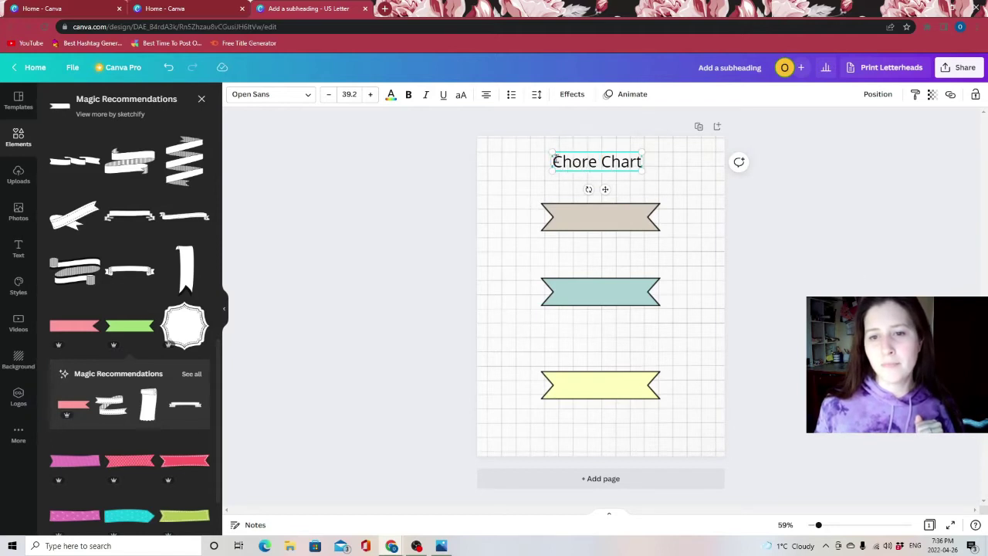
{"action": "type", "text": "Famio"}
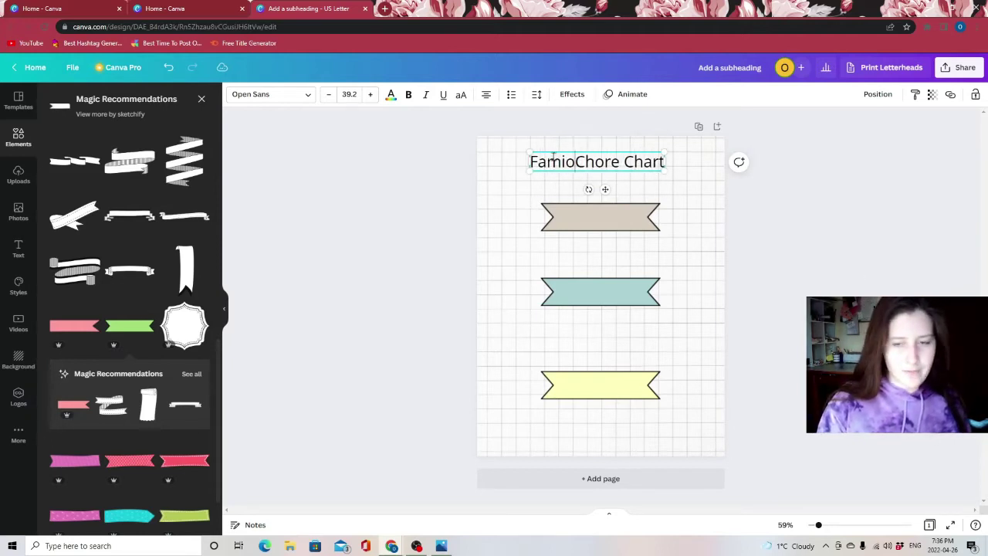
{"action": "key", "text": "BackSpace"}
{"action": "type", "text": "ly"}
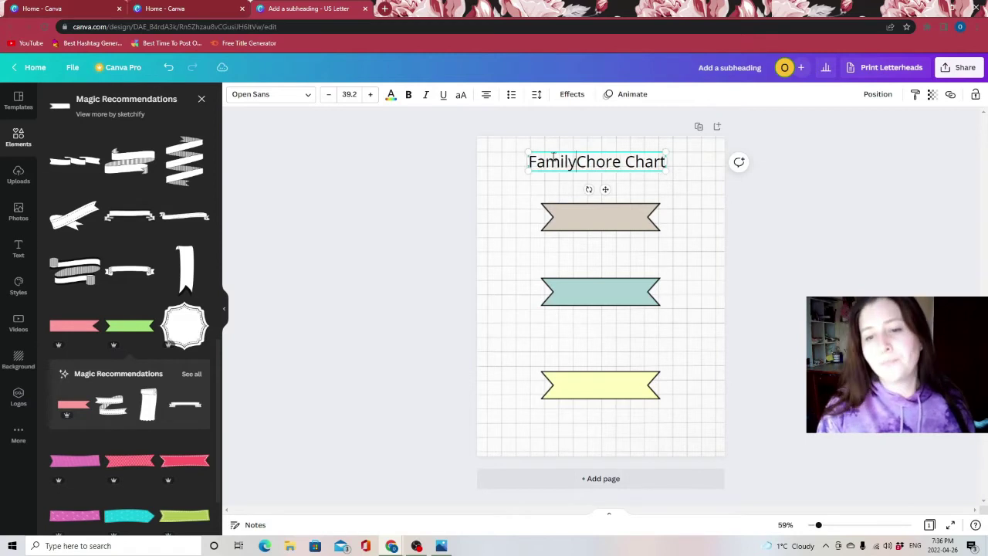
Set the title's font to Bright.
{"action": "left_click", "coordinate": [296, 99]}
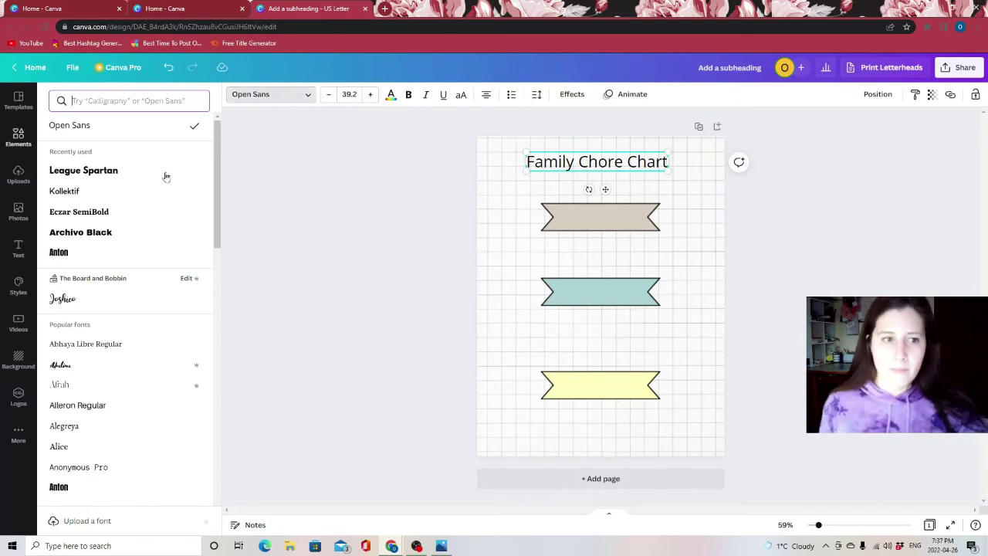
{"action": "scroll", "coordinate": [135, 202], "scroll_direction": "down", "scroll_amount": 5}
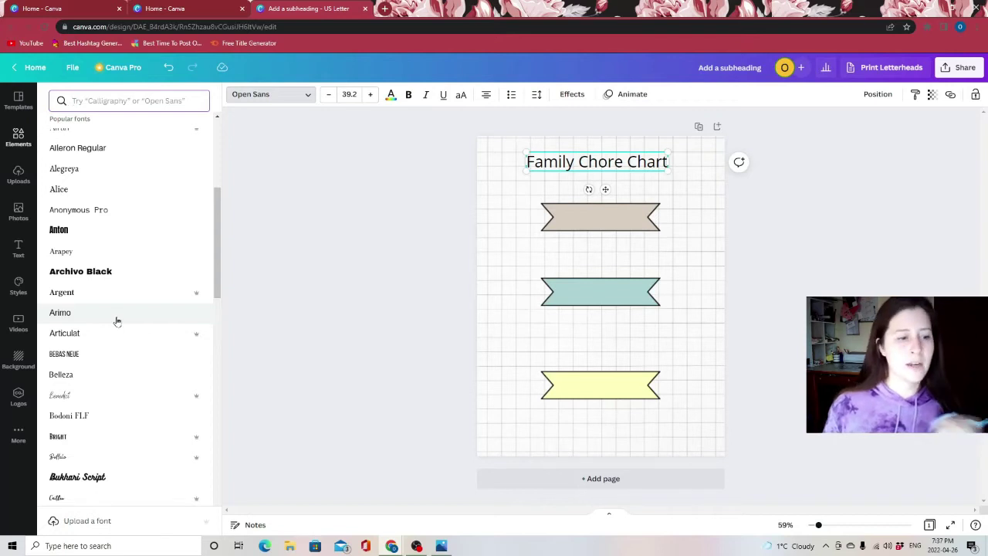
{"action": "left_click", "coordinate": [73, 441]}
{"action": "scroll", "coordinate": [139, 293], "scroll_direction": "down", "scroll_amount": 4}
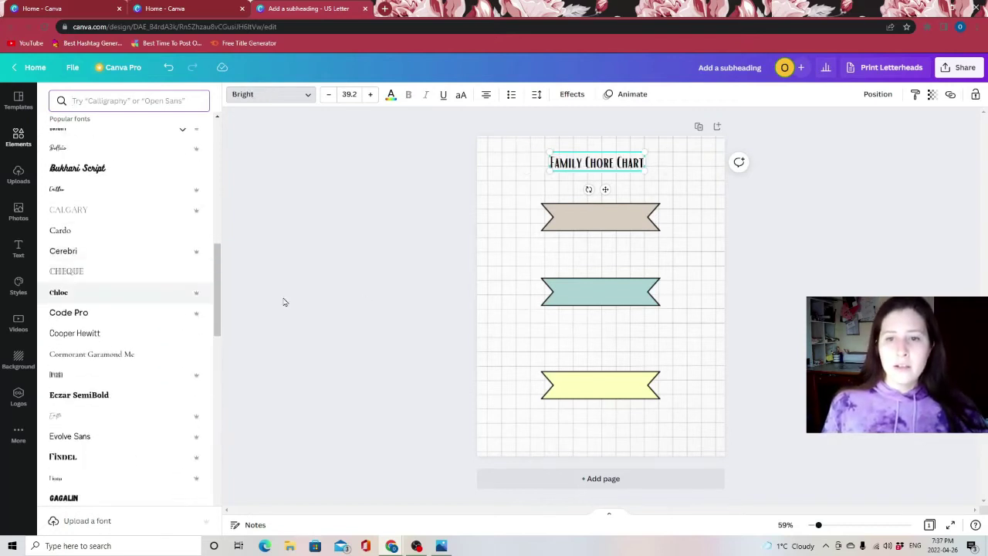
{"action": "scroll", "coordinate": [97, 377], "scroll_direction": "up", "scroll_amount": 4}
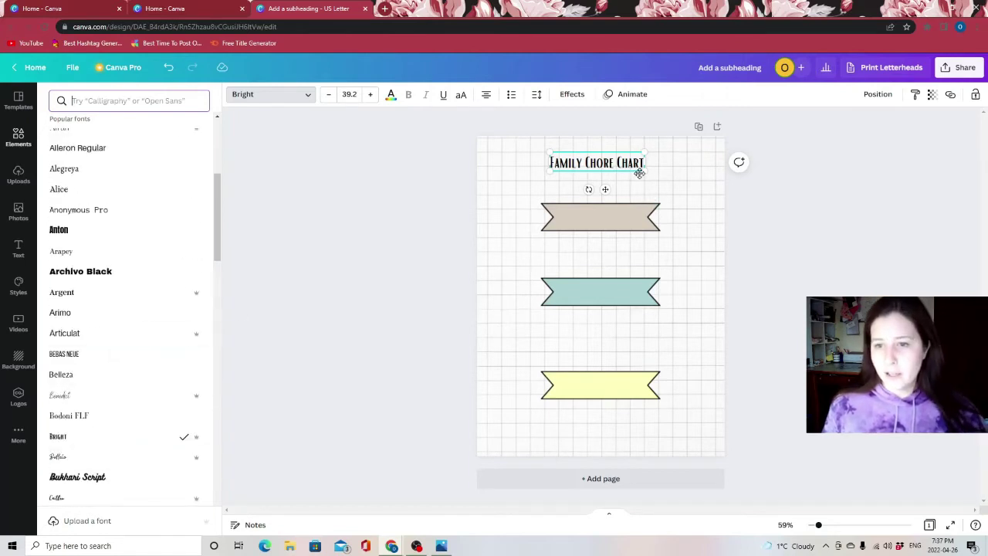
Enlarge the title to size 57.5 and centre it horizontally near the page's upper edge.
{"action": "left_click_drag", "start_coordinate": [639, 173], "coordinate": [684, 188]}
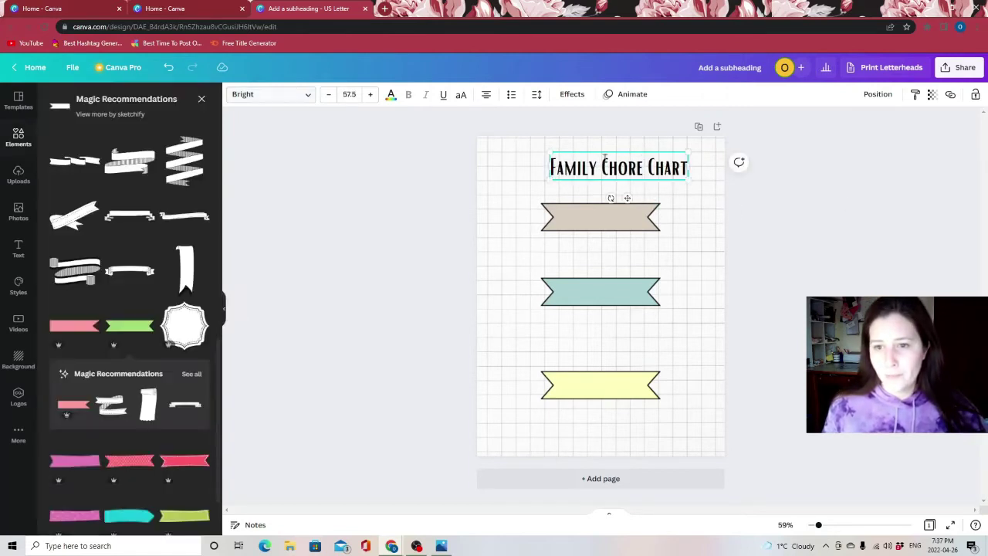
{"action": "left_click", "coordinate": [610, 180]}
{"action": "left_click", "coordinate": [617, 168]}
{"action": "left_click_drag", "start_coordinate": [617, 168], "coordinate": [599, 158]}
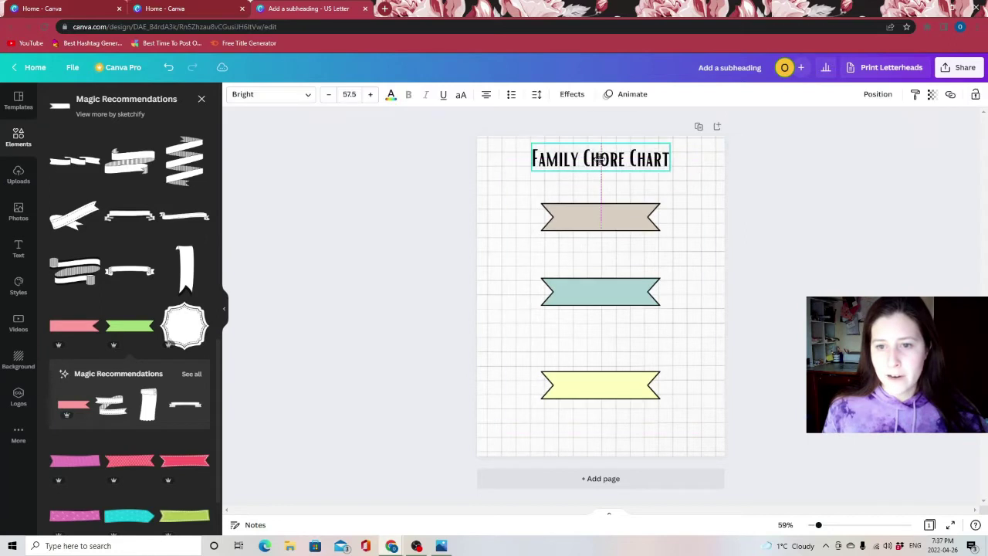
Move the beige banner up to just below the title and space the three banners evenly with Tidy up.
{"action": "left_click_drag", "start_coordinate": [601, 217], "coordinate": [601, 185]}
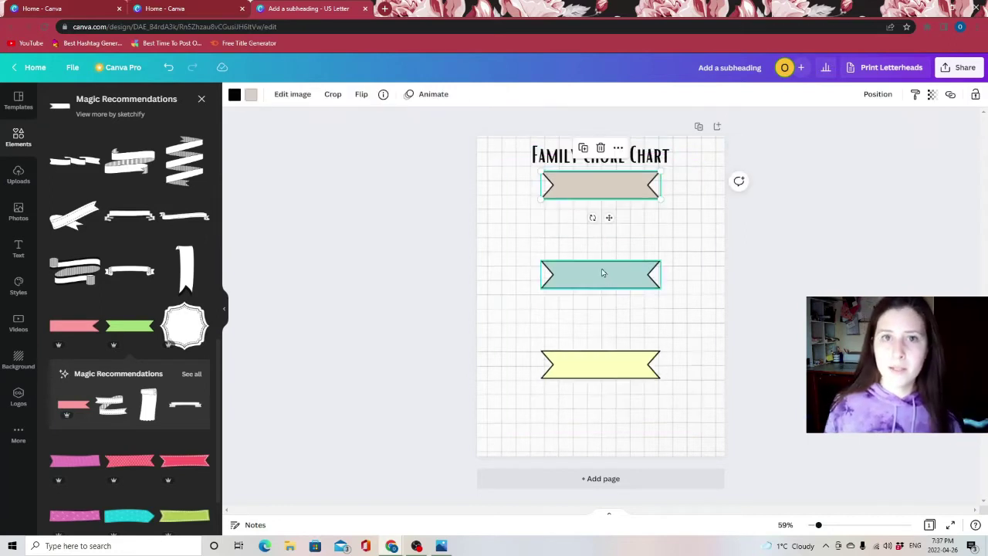
{"action": "left_click", "coordinate": [603, 273], "text": "shift"}
{"action": "left_click", "coordinate": [592, 360], "text": "shift"}
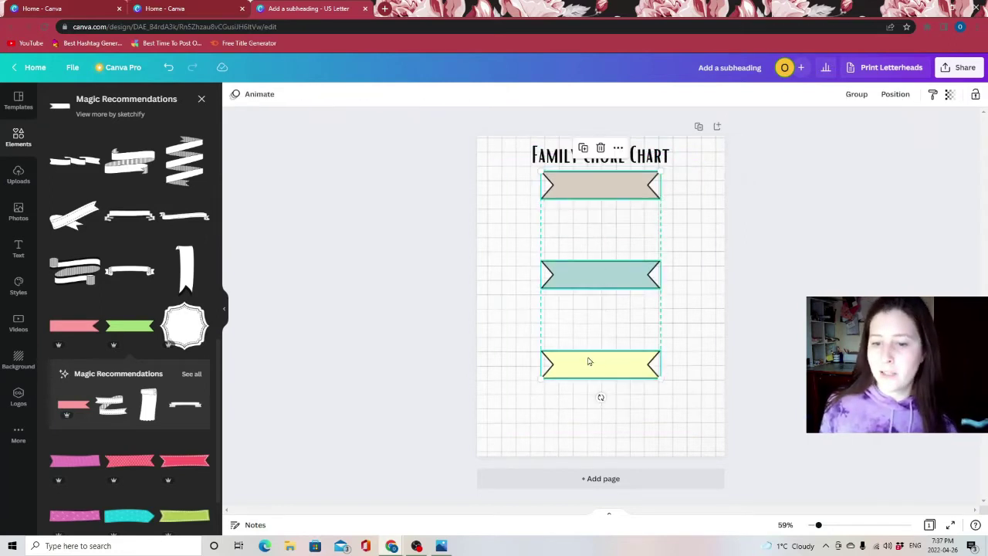
{"action": "left_click", "coordinate": [890, 95]}
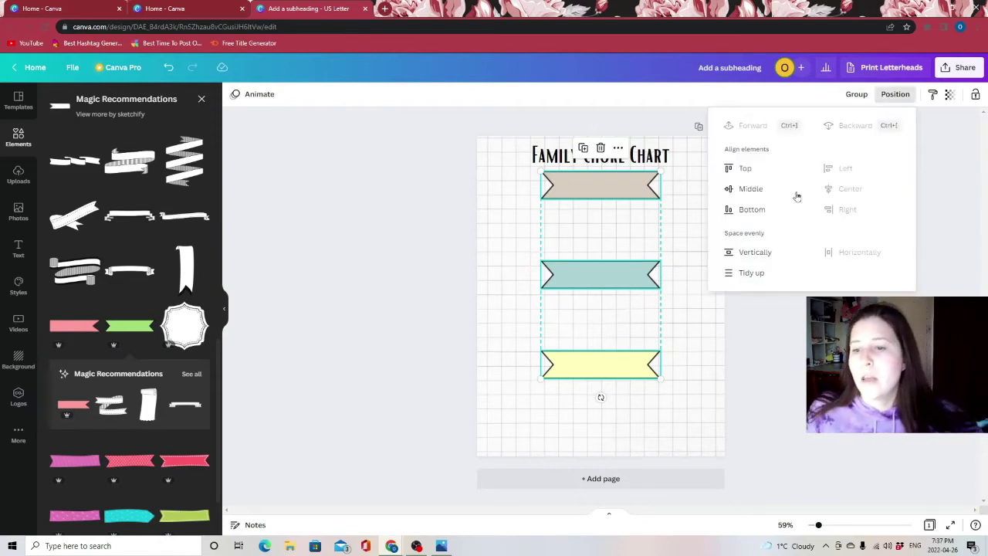
{"action": "left_click", "coordinate": [778, 272]}
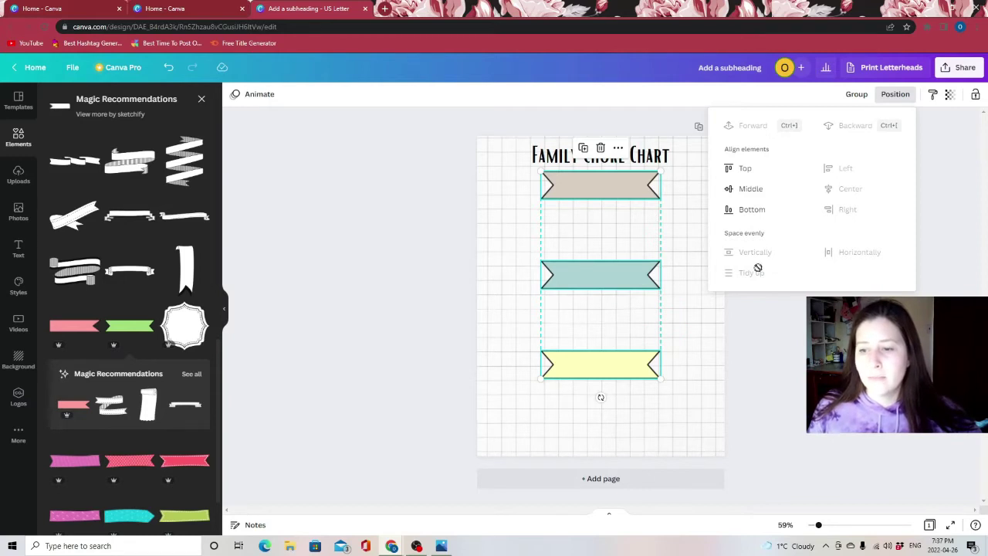
{"action": "left_click", "coordinate": [539, 189]}
{"action": "left_click", "coordinate": [528, 226]}
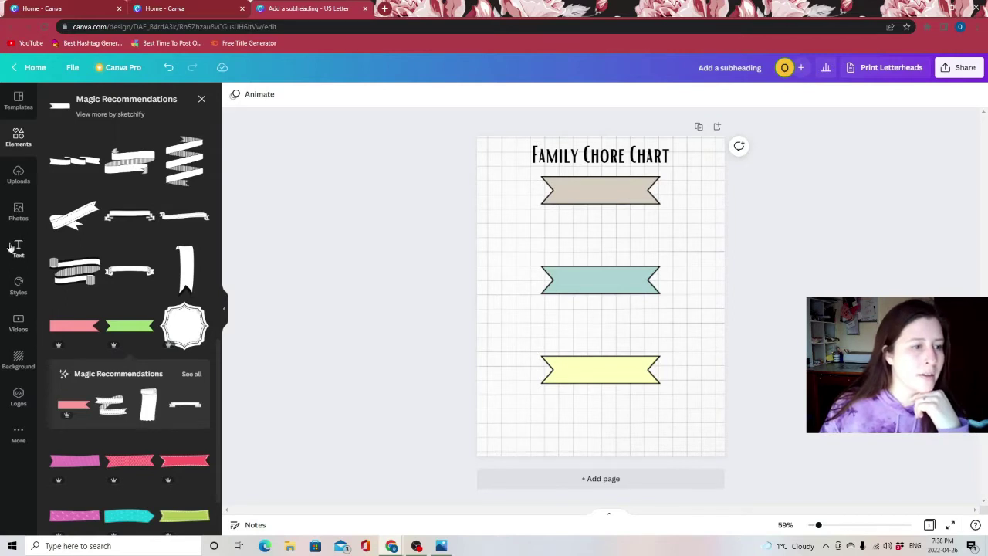
Add a straight solid line and place it below the beige banner near the page's left edge.
{"action": "left_click", "coordinate": [19, 139]}
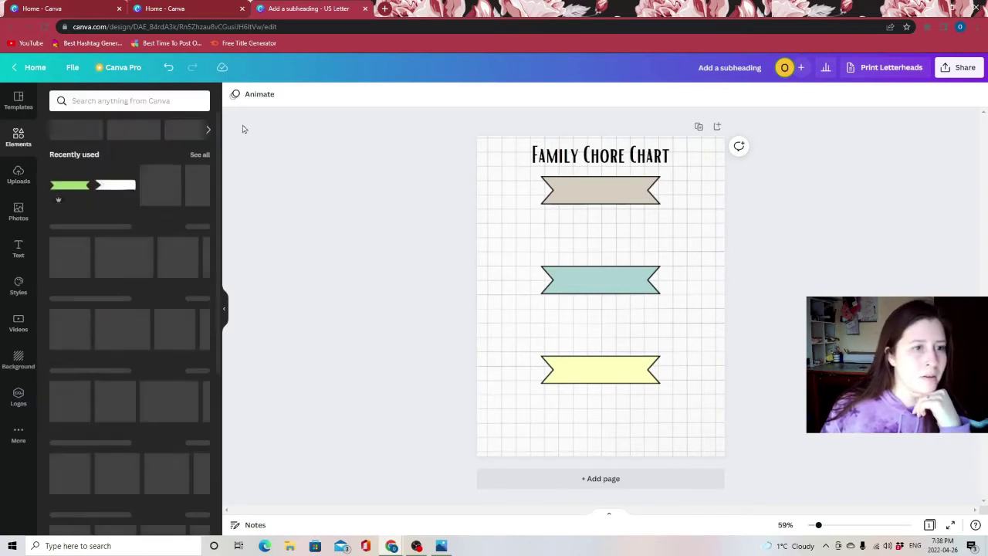
{"action": "left_click", "coordinate": [122, 100]}
{"action": "left_click", "coordinate": [299, 242]}
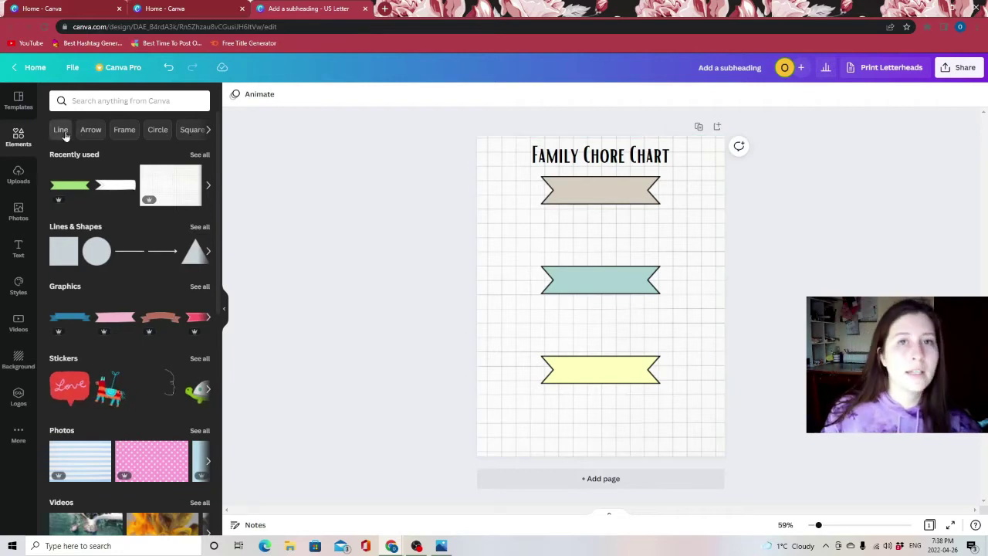
{"action": "left_click", "coordinate": [600, 294]}
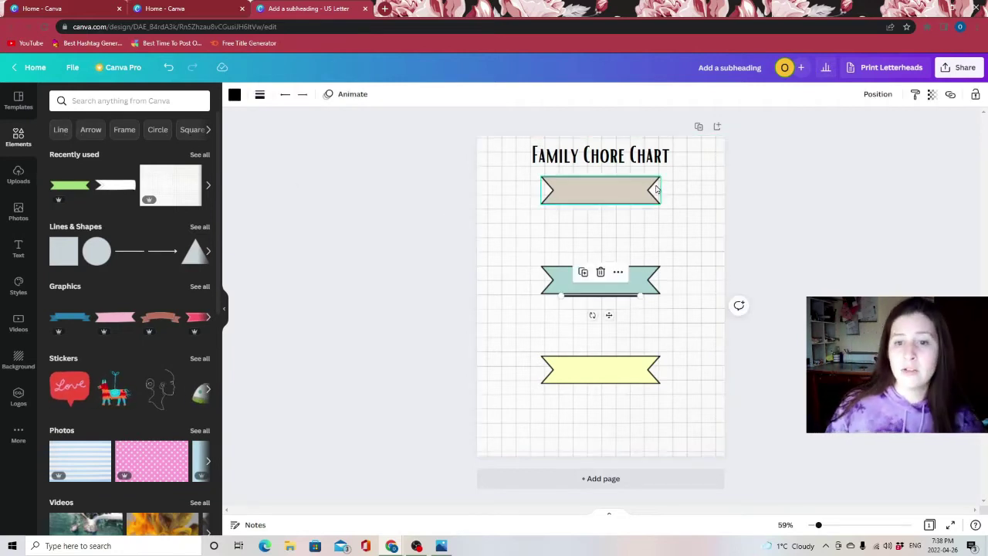
{"action": "left_click", "coordinate": [615, 300]}
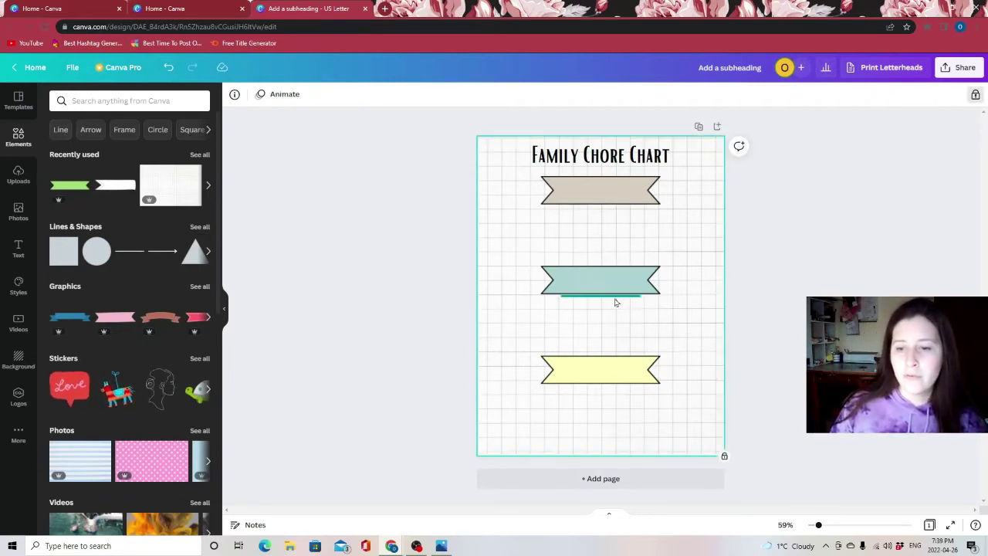
{"action": "left_click_drag", "start_coordinate": [618, 301], "coordinate": [543, 225]}
Set the line's weight to 3.
{"action": "left_click", "coordinate": [259, 94]}
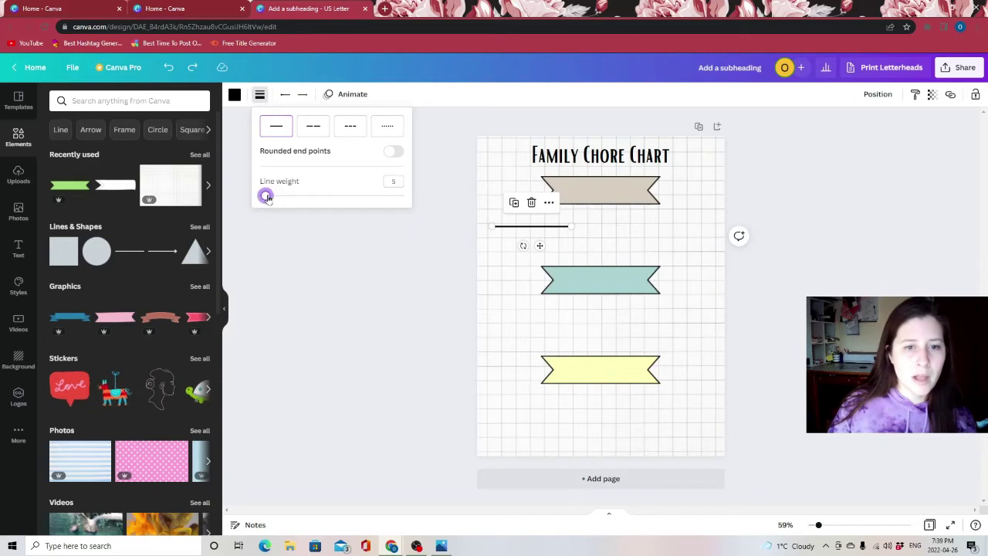
{"action": "left_click_drag", "start_coordinate": [267, 198], "coordinate": [264, 199]}
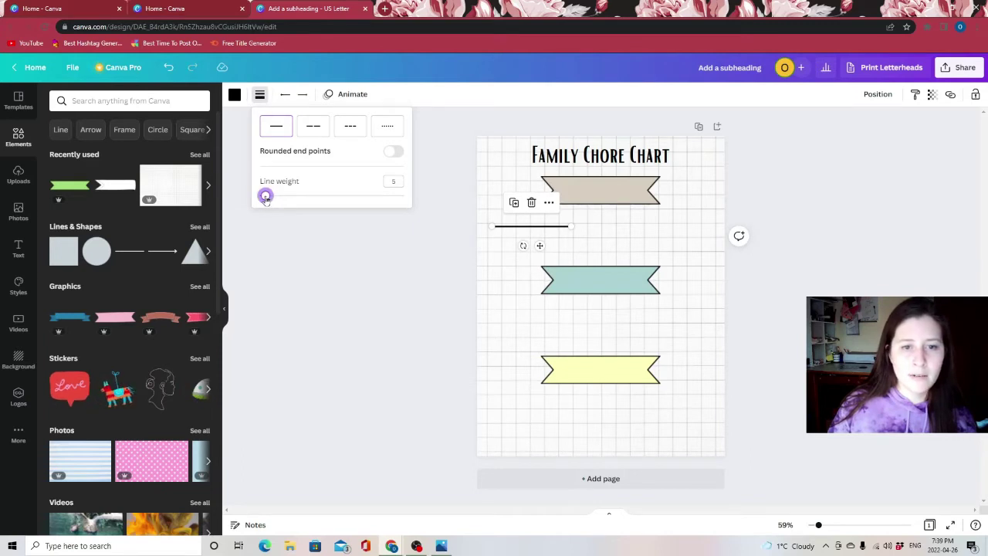
{"action": "left_click", "coordinate": [395, 182]}
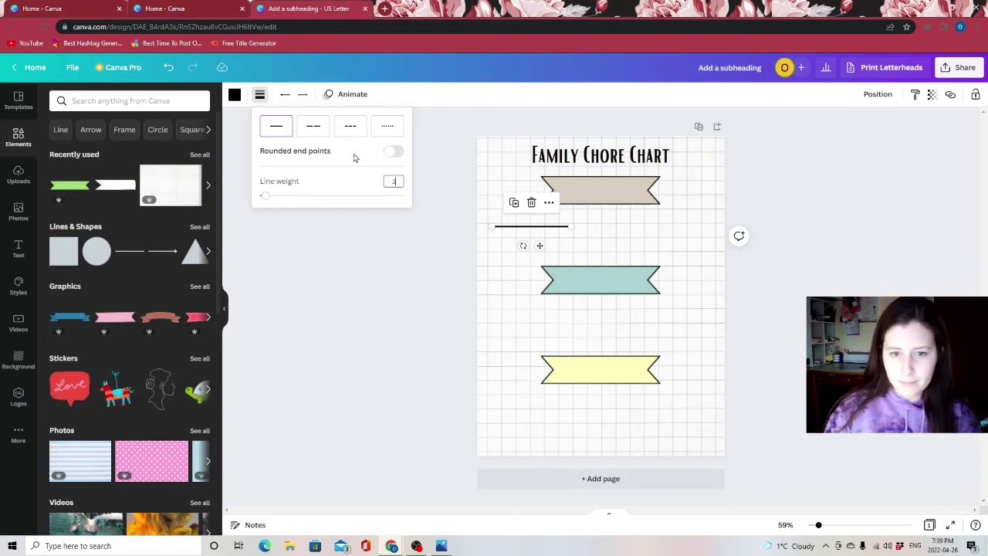
{"action": "key", "text": "Return"}
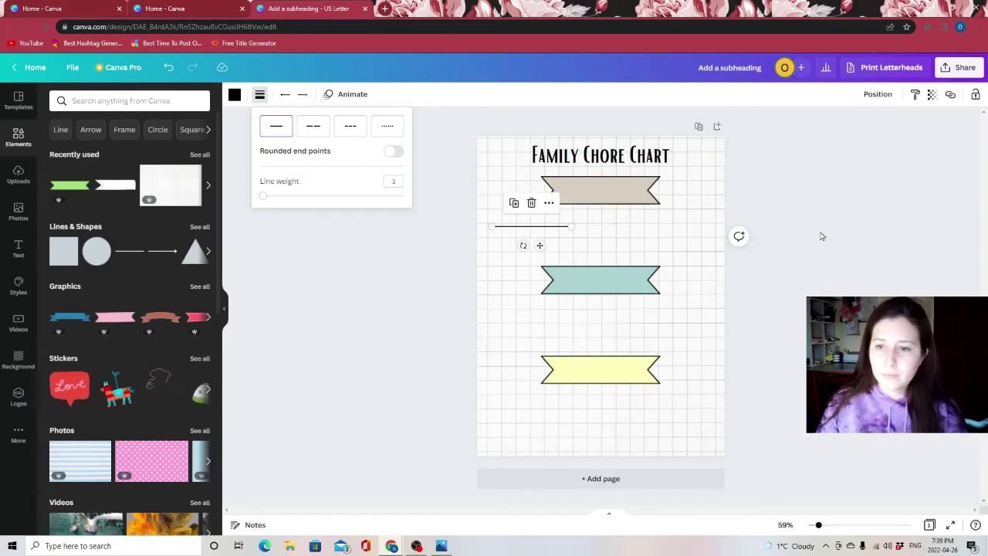
{"action": "left_click", "coordinate": [611, 234]}
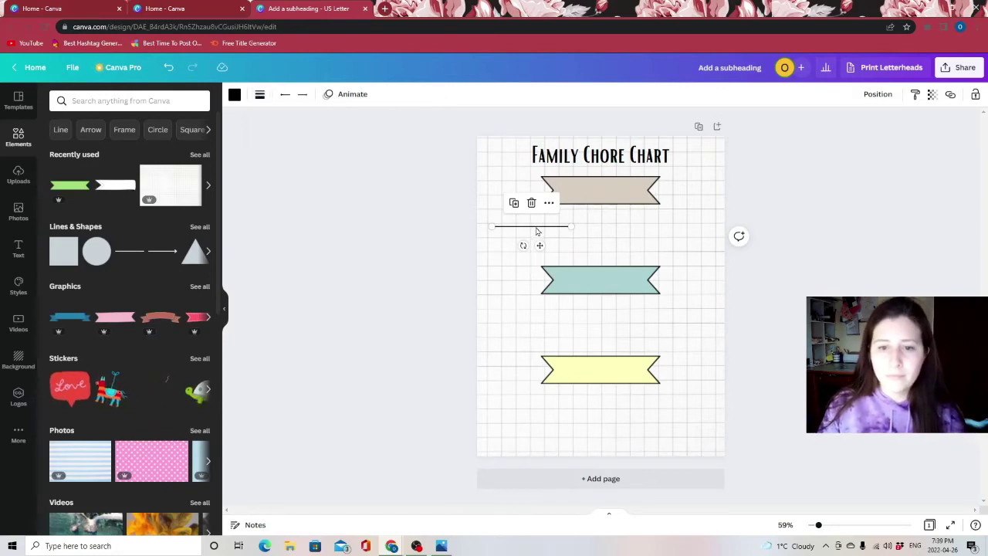
Nudge the line slightly upward, copy it and paste eight copies.
{"action": "mouse_move", "coordinate": [539, 230]}
{"action": "left_mouse_down"}
{"action": "mouse_move", "coordinate": [530, 222]}
{"action": "mouse_move", "coordinate": [539, 229]}
{"action": "left_mouse_up"}
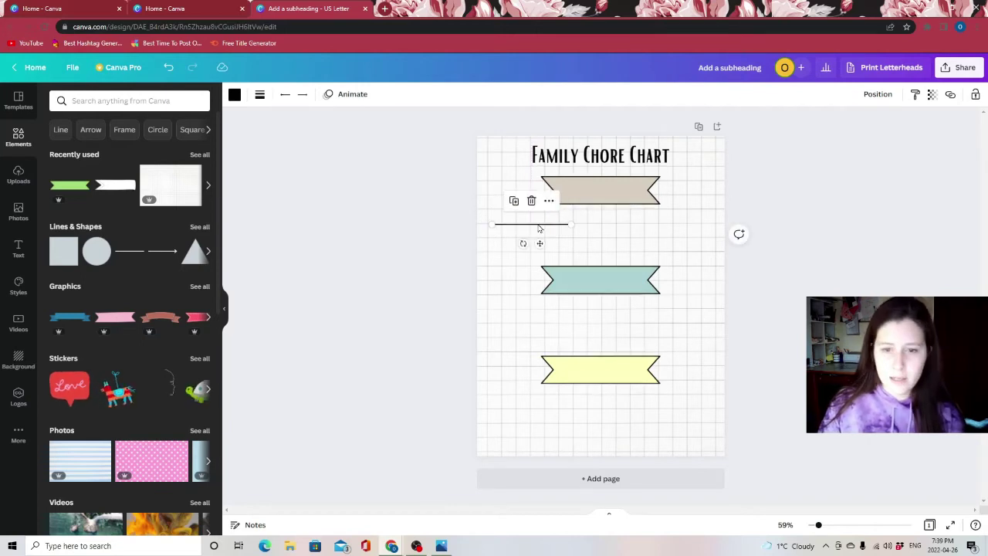
{"action": "right_click", "coordinate": [539, 228]}
{"action": "left_click", "coordinate": [575, 241]}
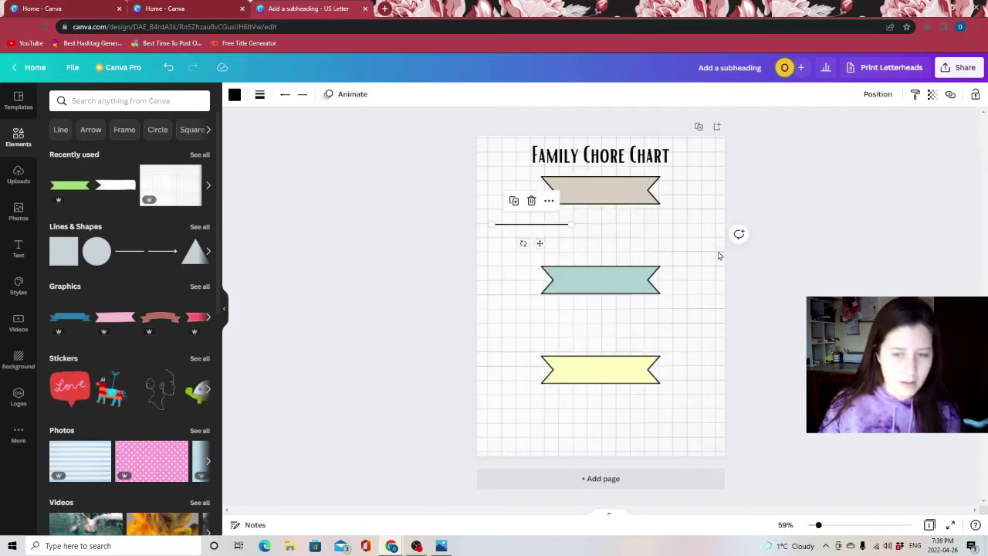
{"action": "key", "text": "ctrl+v"}
{"action": "key", "text": "ctrl+v"}
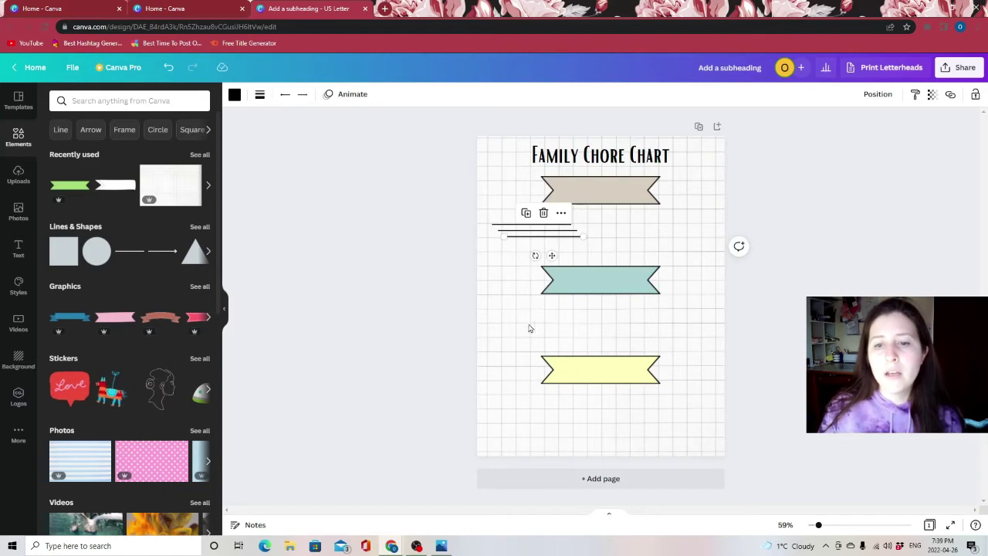
{"action": "key", "text": "ctrl+v"}
{"action": "key", "text": "ctrl+v"}
{"action": "key", "text": "ctrl+v"}
{"action": "key", "text": "ctrl+v"}
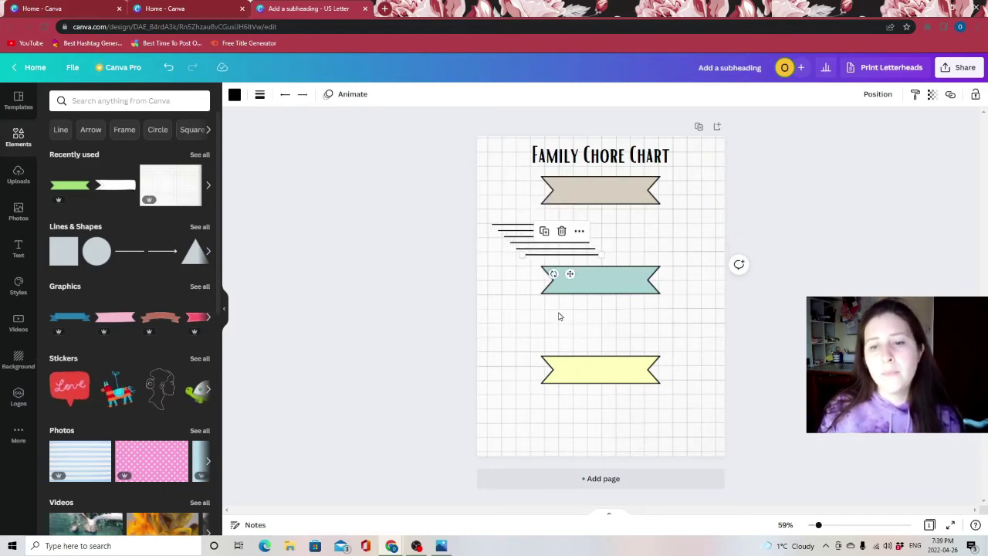
{"action": "key", "text": "ctrl+v"}
{"action": "key", "text": "ctrl+v"}
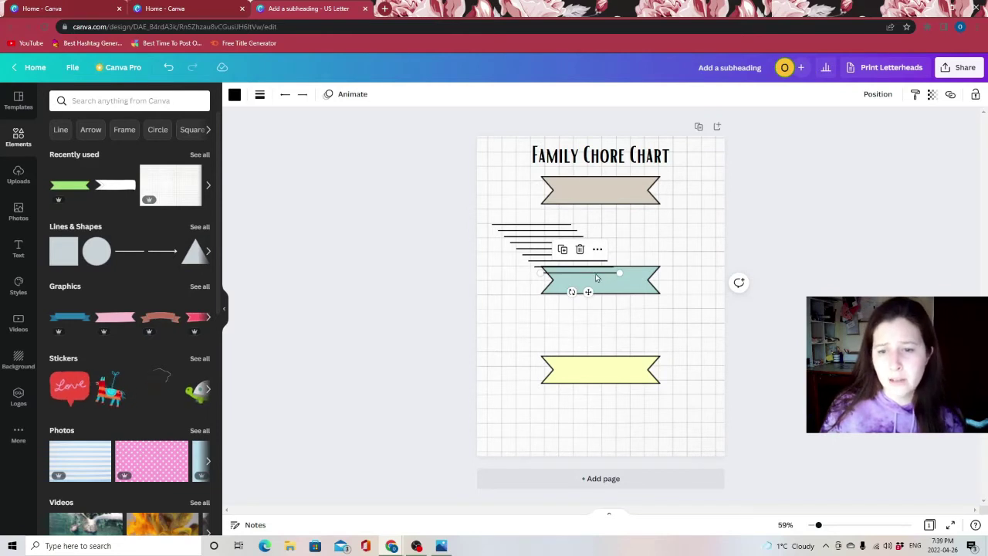
Stack three of the line copies below the yellow banner near the page's left edge.
{"action": "left_click_drag", "start_coordinate": [596, 275], "coordinate": [535, 427]}
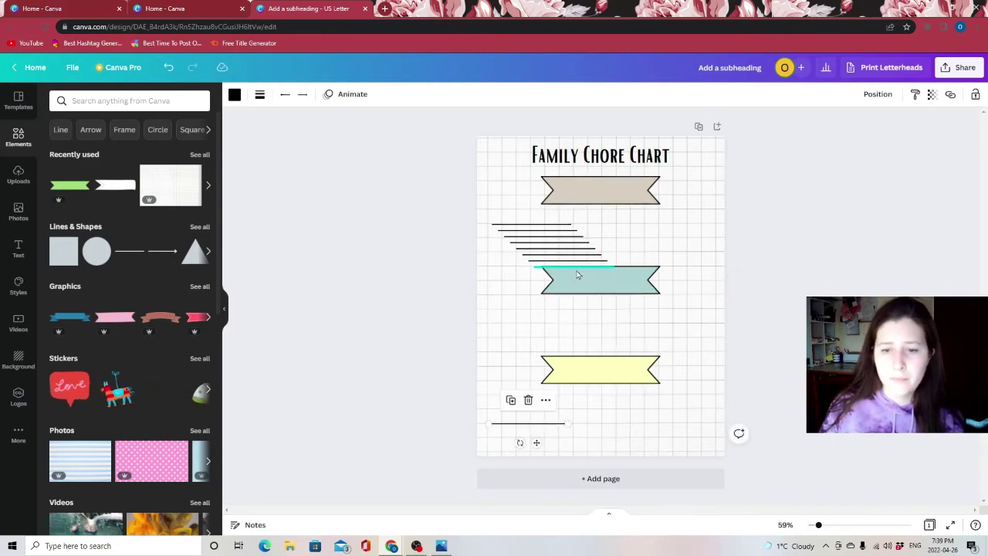
{"action": "left_click_drag", "start_coordinate": [574, 268], "coordinate": [528, 438]}
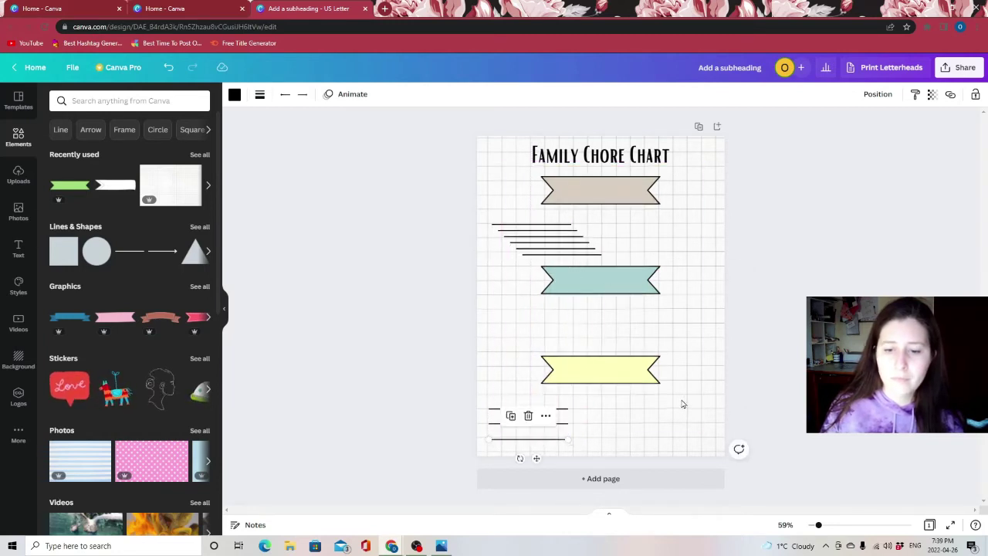
{"action": "left_click", "coordinate": [638, 432]}
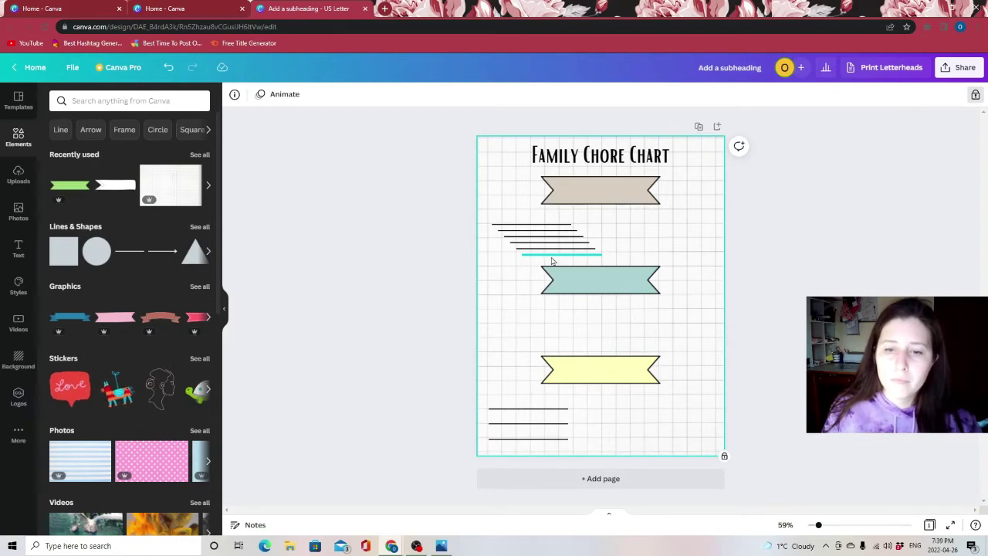
Stack three more line copies between the teal and yellow banners near the page's left edge.
{"action": "left_click_drag", "start_coordinate": [553, 261], "coordinate": [519, 302]}
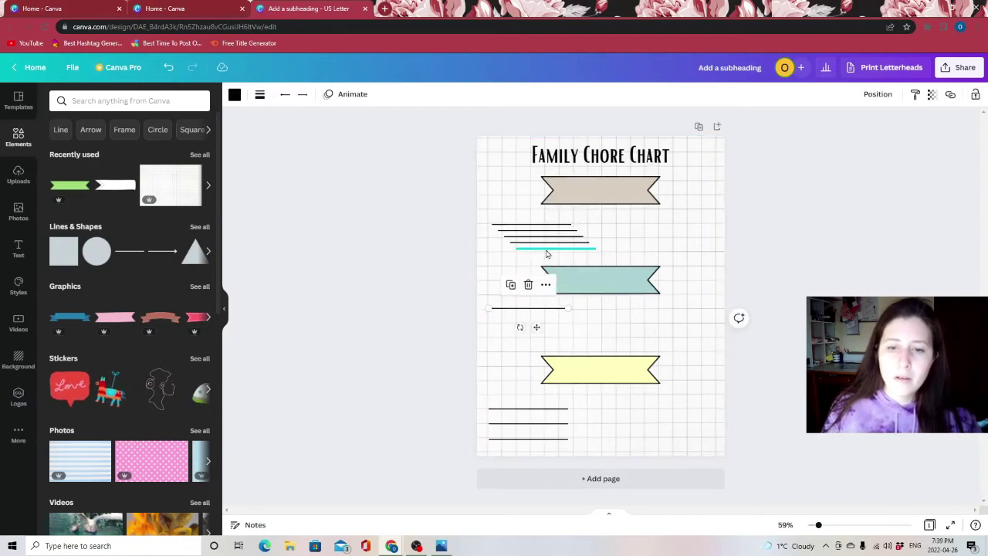
{"action": "left_click_drag", "start_coordinate": [547, 249], "coordinate": [519, 323]}
{"action": "left_click_drag", "start_coordinate": [534, 248], "coordinate": [522, 340]}
Spread the remaining two line copies beneath the original line, between the beige and teal banners.
{"action": "mouse_move", "coordinate": [540, 237]}
{"action": "left_mouse_down"}
{"action": "mouse_move", "coordinate": [518, 247]}
{"action": "mouse_move", "coordinate": [526, 251]}
{"action": "left_mouse_up"}
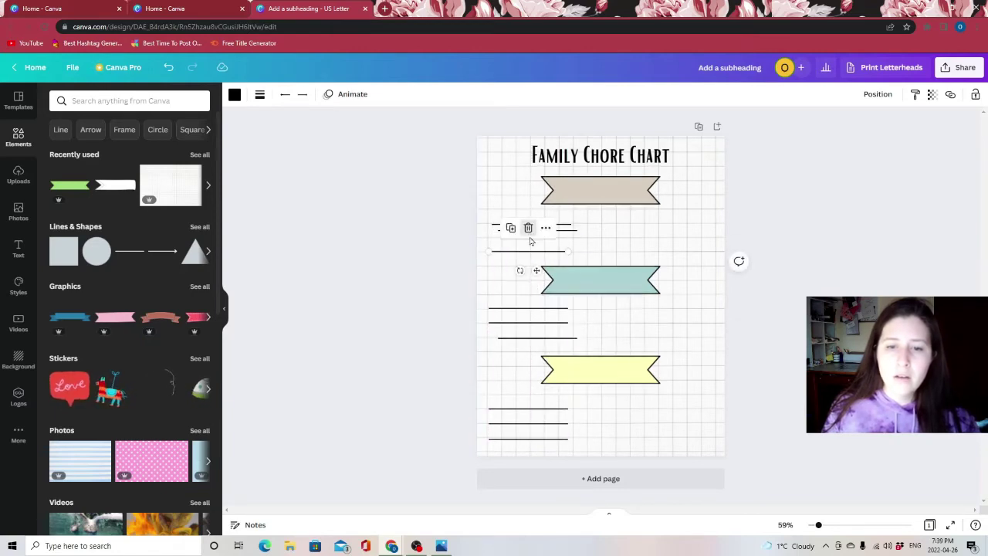
{"action": "left_click", "coordinate": [638, 247]}
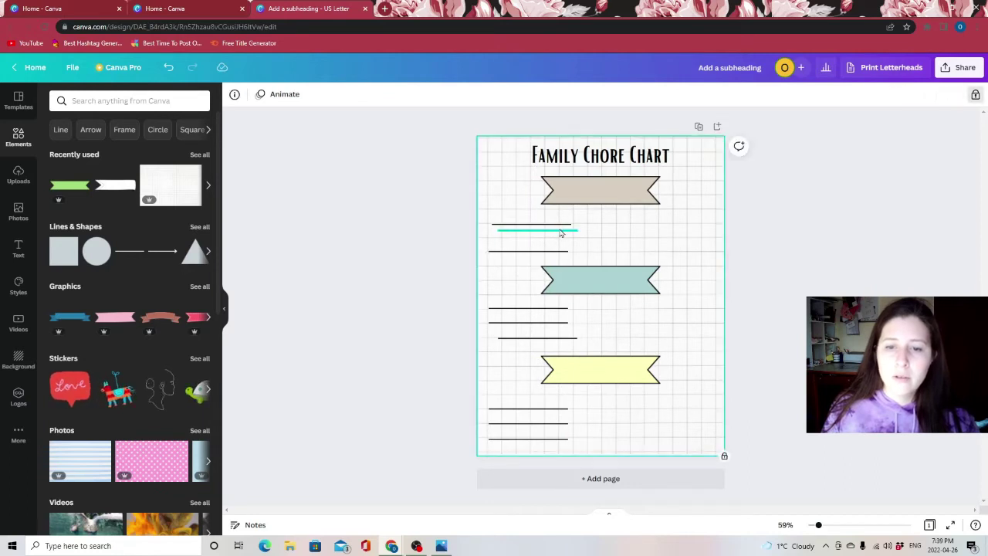
{"action": "left_click_drag", "start_coordinate": [563, 230], "coordinate": [564, 233]}
{"action": "left_click", "coordinate": [695, 248]}
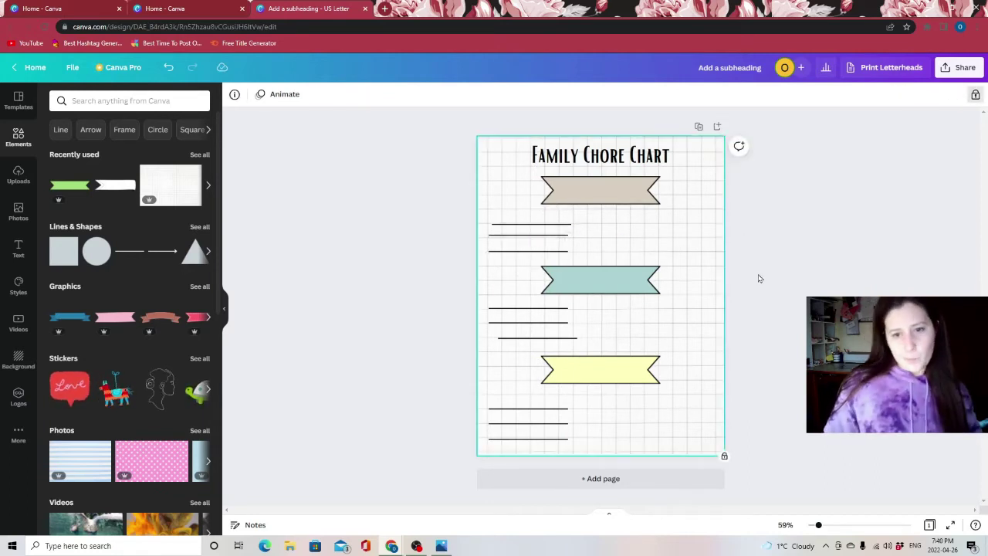
Align and evenly space the three lines under the beige banner with Tidy up, and group them.
{"action": "left_click", "coordinate": [519, 233]}
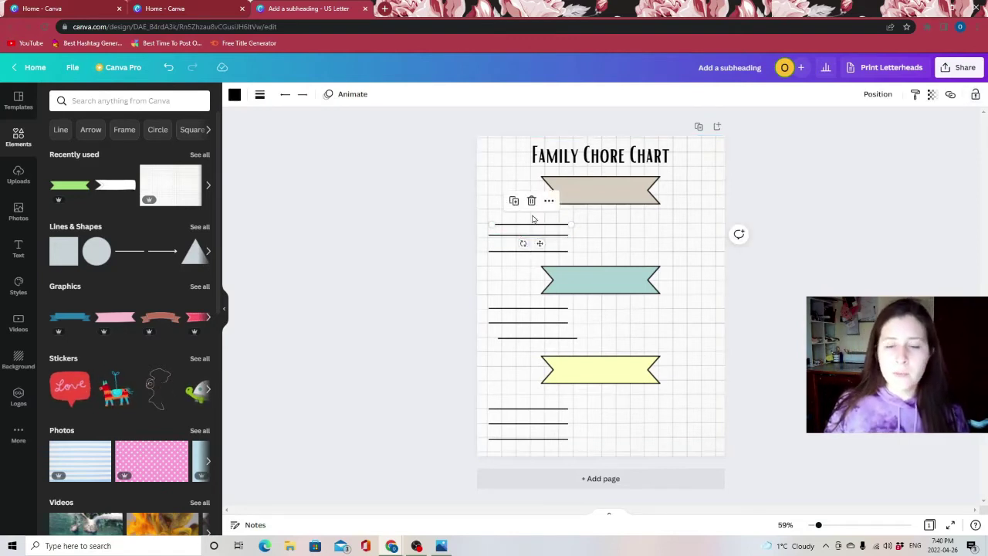
{"action": "left_click", "coordinate": [540, 251], "text": "shift"}
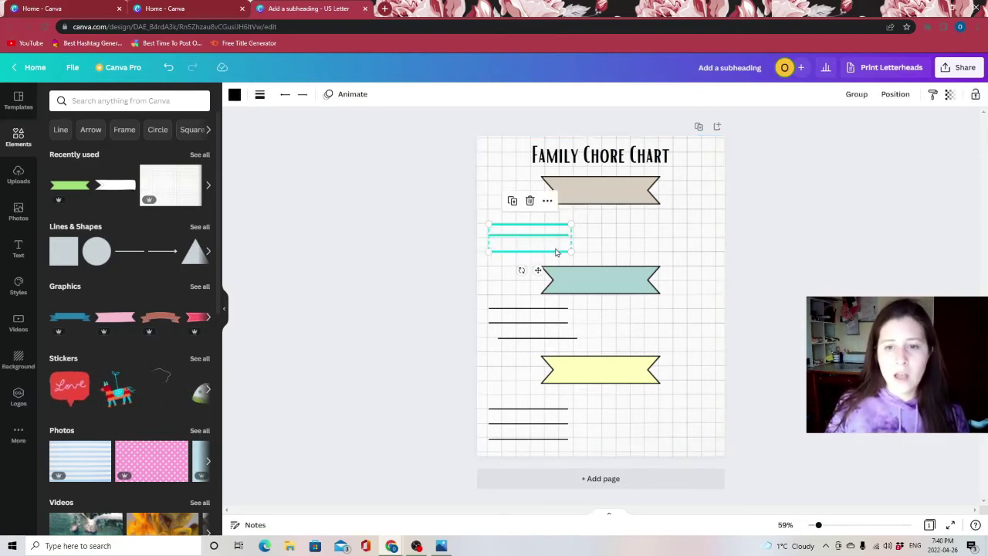
{"action": "left_click", "coordinate": [895, 96]}
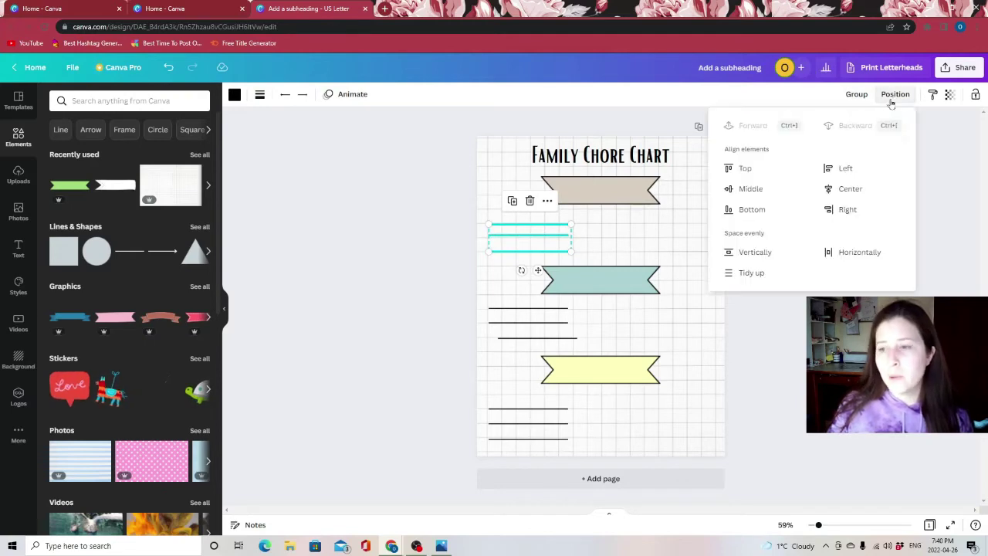
{"action": "left_click", "coordinate": [752, 274]}
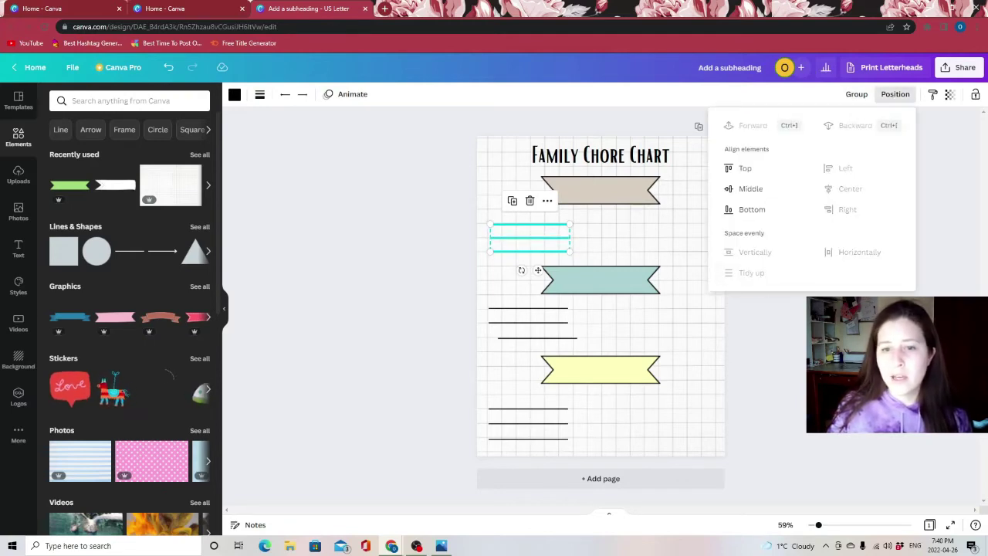
{"action": "key", "text": "Escape"}
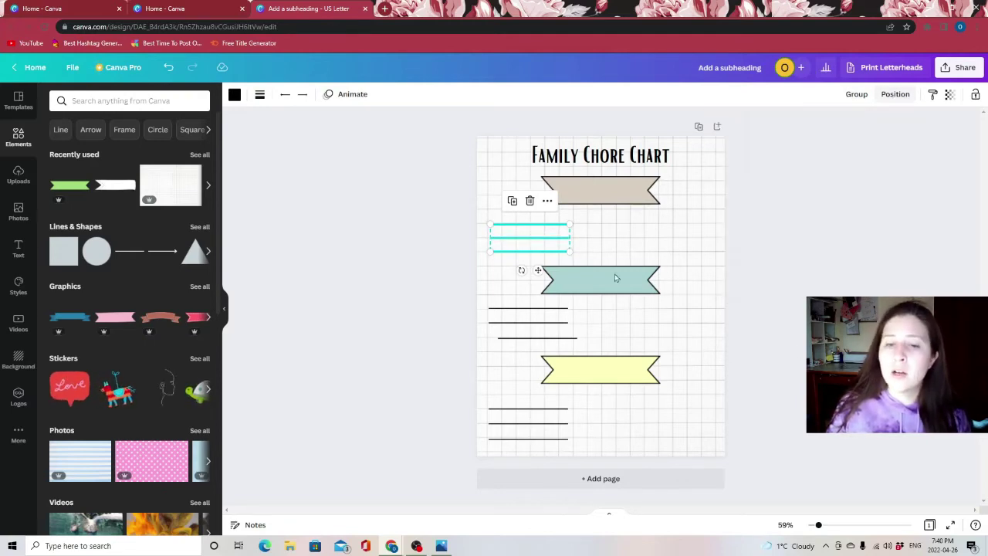
{"action": "left_click", "coordinate": [855, 95]}
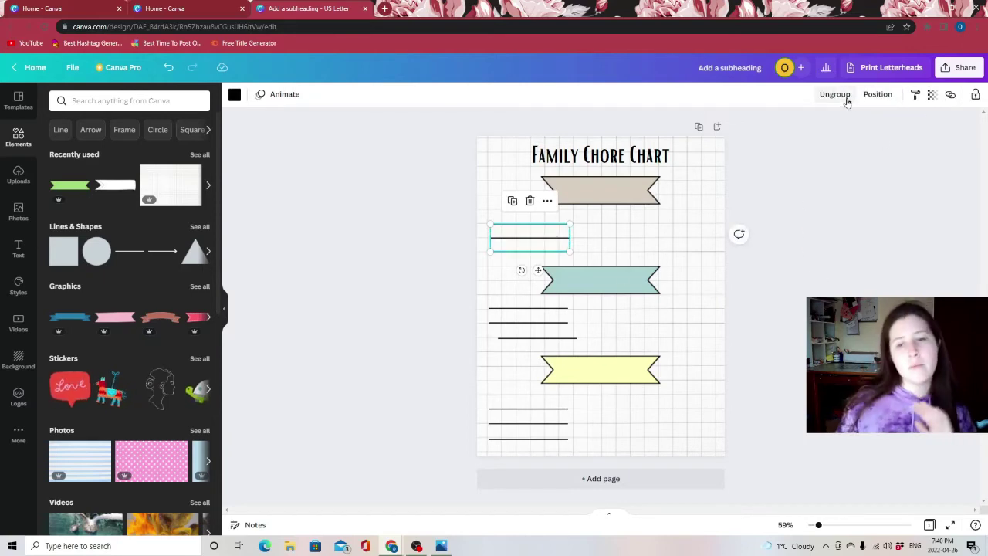
{"action": "left_click", "coordinate": [799, 308]}
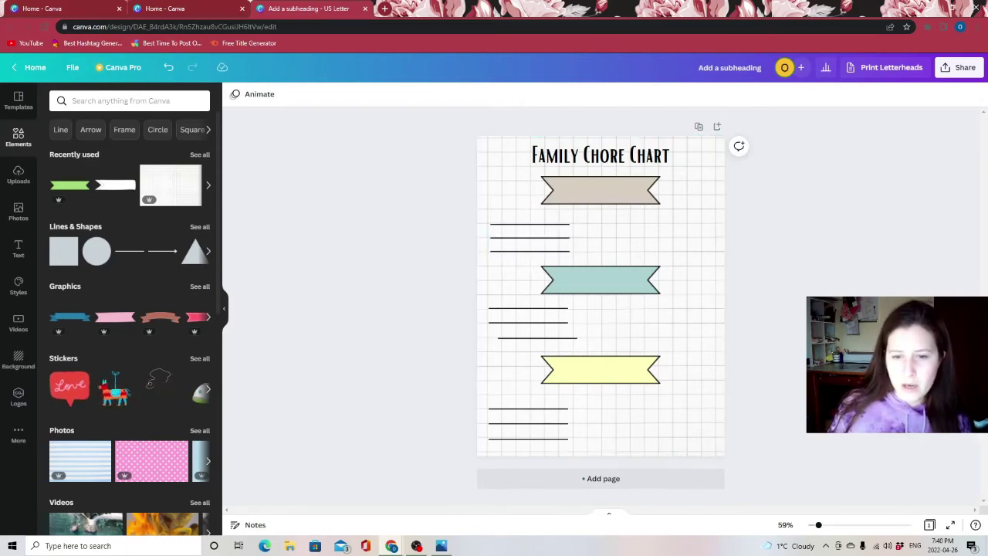
Align and evenly space the three lines under the teal banner with Tidy up, and group them.
{"action": "left_click", "coordinate": [528, 323]}
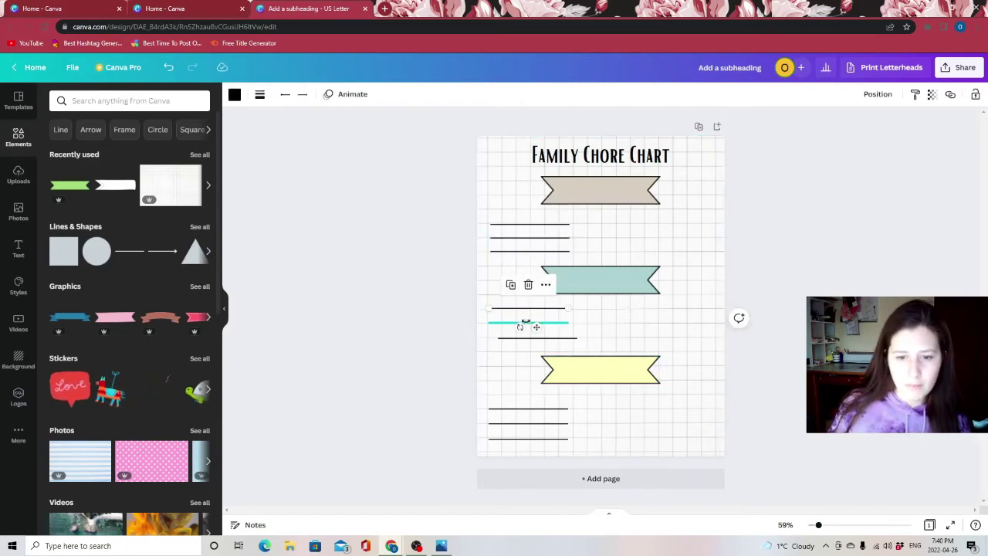
{"action": "left_click", "coordinate": [508, 330]}
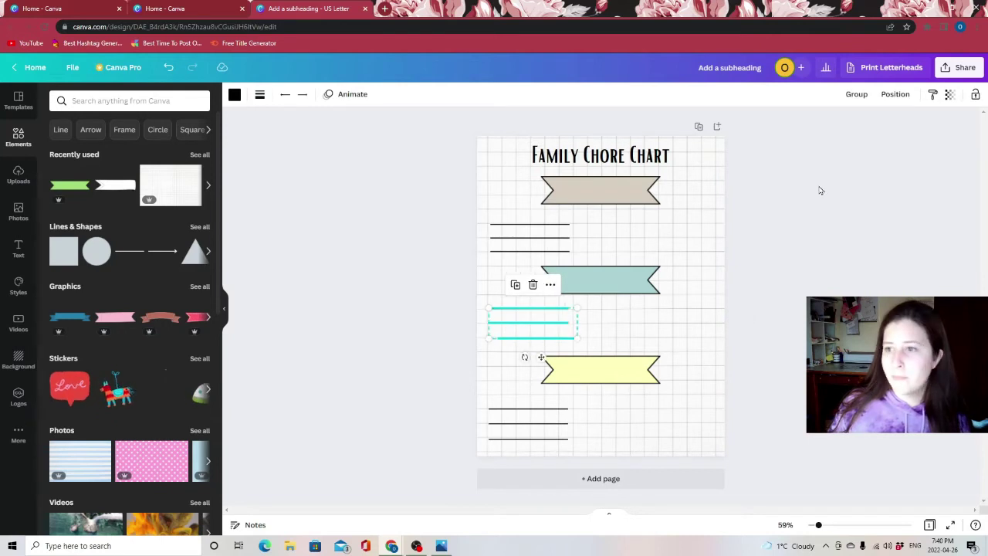
{"action": "left_click", "coordinate": [896, 95]}
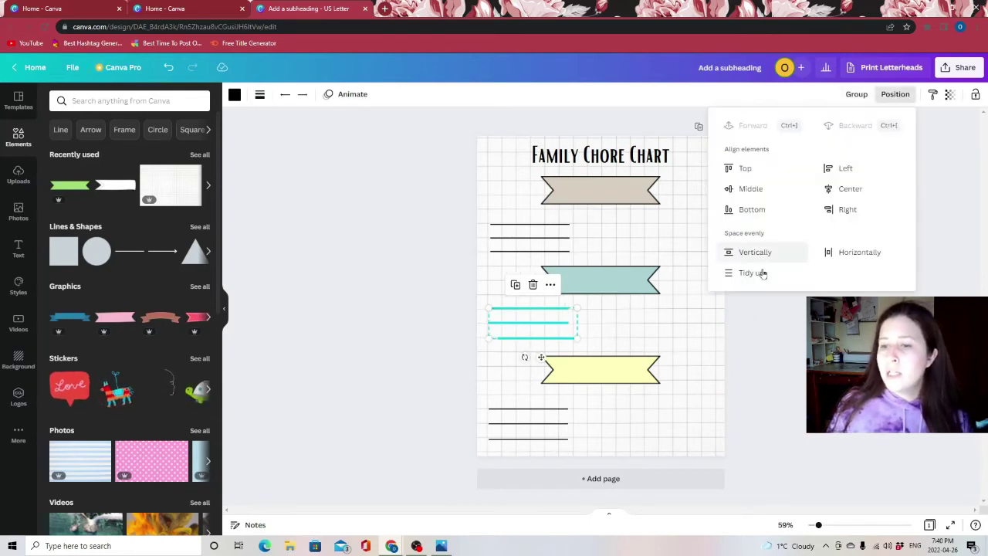
{"action": "left_click", "coordinate": [857, 94]}
{"action": "left_click", "coordinate": [602, 320]}
Space the three lines under the yellow banner evenly with Tidy up, and group them.
{"action": "left_click", "coordinate": [540, 424]}
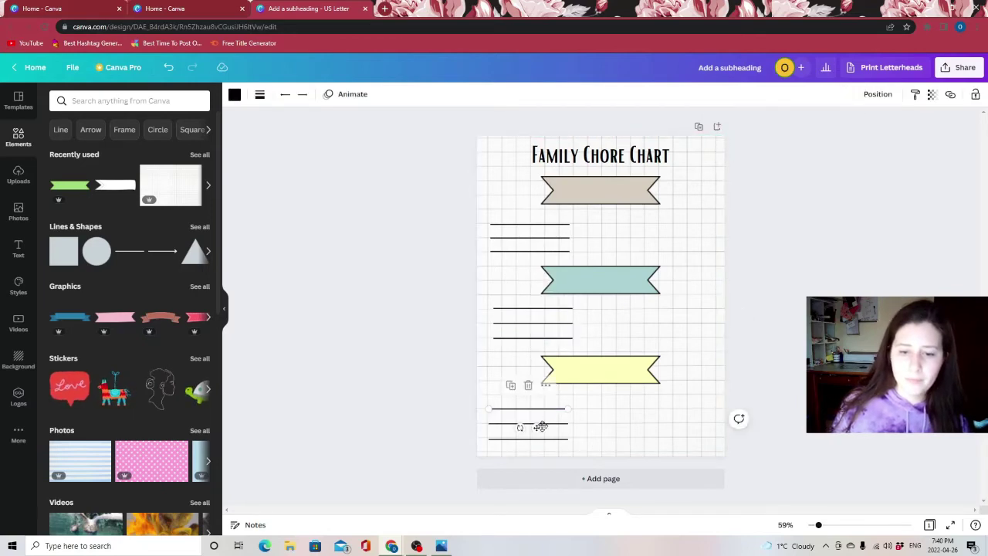
{"action": "left_click", "coordinate": [545, 427], "text": "shift"}
{"action": "left_click", "coordinate": [549, 438], "text": "shift"}
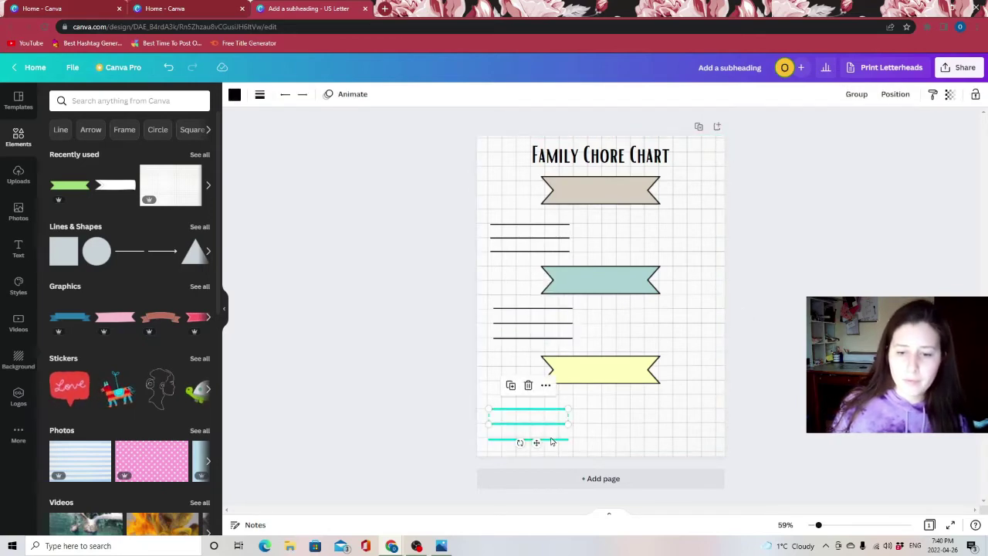
{"action": "left_click", "coordinate": [896, 94]}
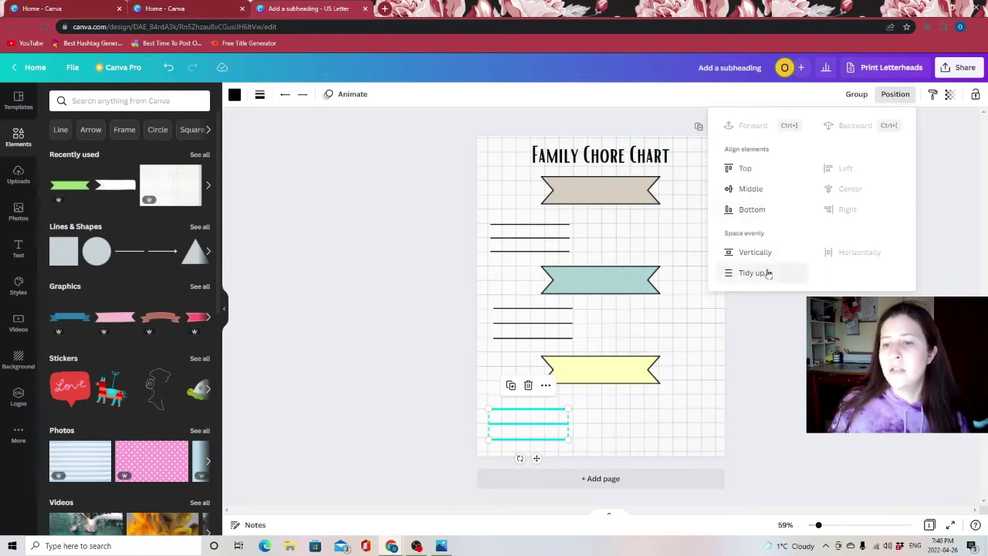
{"action": "left_click", "coordinate": [855, 94]}
{"action": "left_click", "coordinate": [767, 368]}
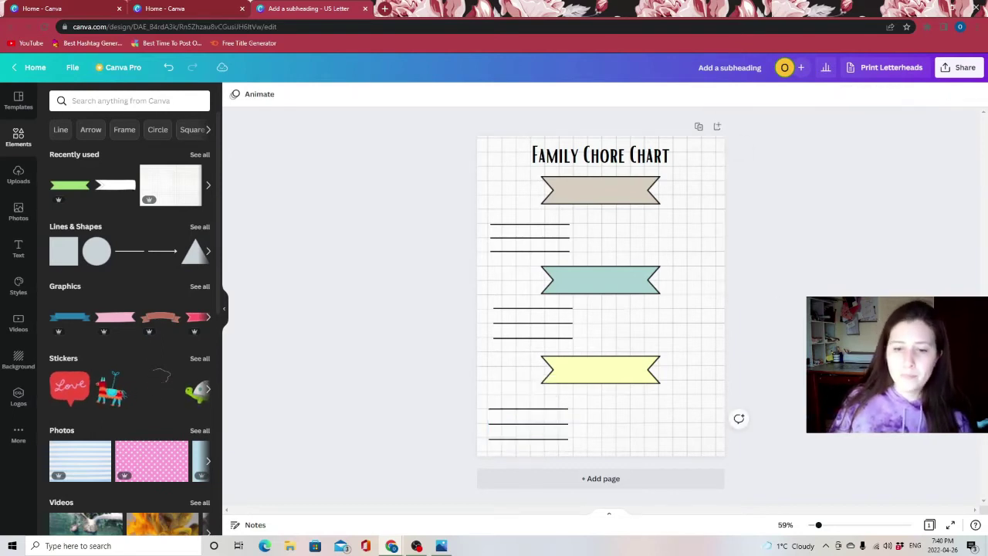
Line up the three line groups on a common left edge and move the beige and teal banners down.
{"action": "mouse_move", "coordinate": [547, 233]}
{"action": "left_mouse_down"}
{"action": "mouse_move", "coordinate": [611, 221]}
{"action": "mouse_move", "coordinate": [554, 199]}
{"action": "mouse_move", "coordinate": [610, 242]}
{"action": "mouse_move", "coordinate": [538, 221]}
{"action": "mouse_move", "coordinate": [543, 227]}
{"action": "mouse_move", "coordinate": [542, 217]}
{"action": "left_mouse_up"}
{"action": "left_click_drag", "start_coordinate": [614, 192], "coordinate": [610, 192]}
{"action": "left_click", "coordinate": [715, 291]}
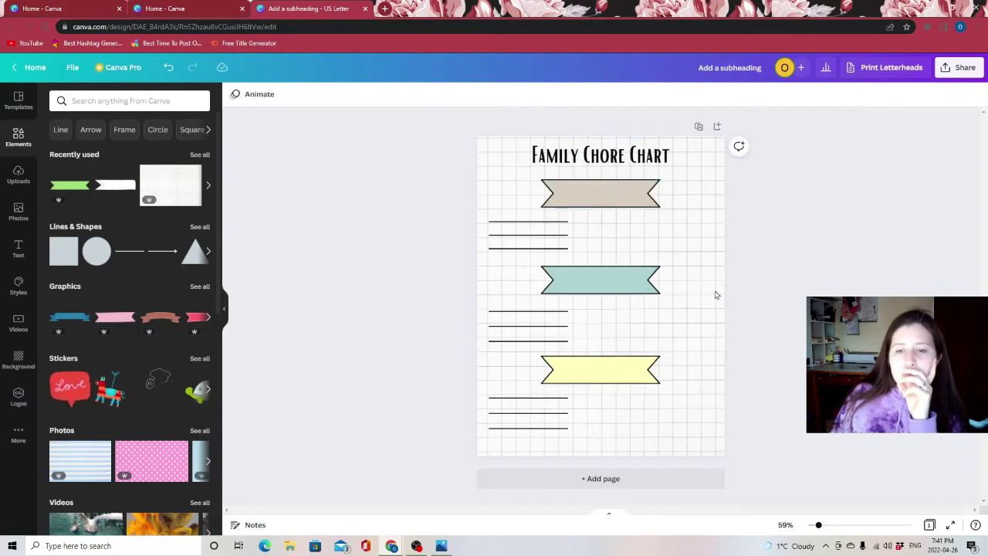
{"action": "left_click", "coordinate": [619, 281]}
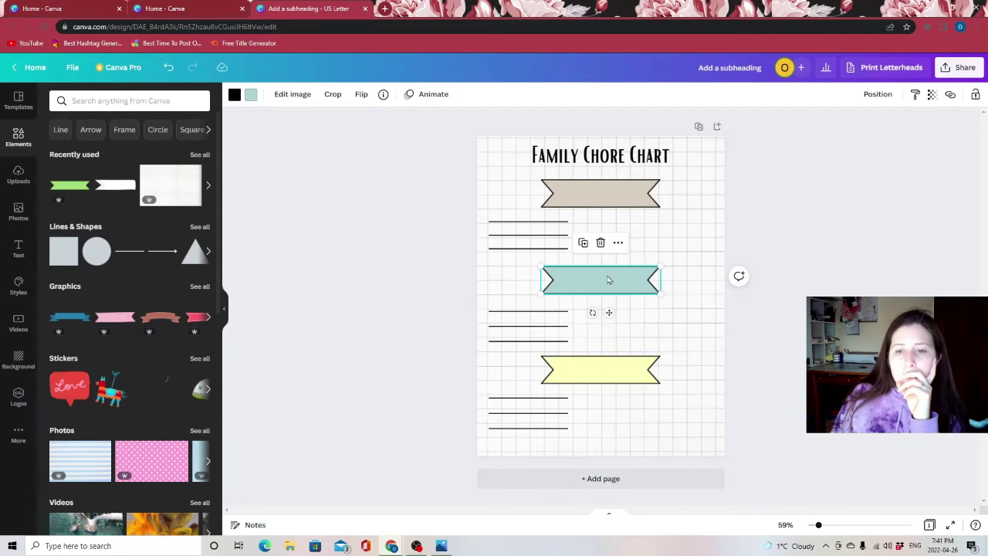
{"action": "left_click_drag", "start_coordinate": [607, 286], "coordinate": [607, 302]}
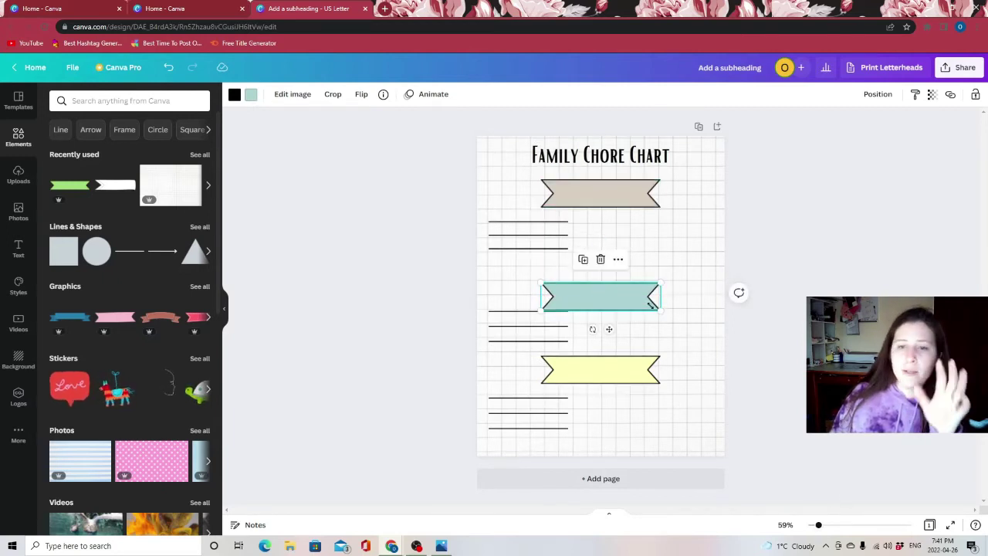
Nudge the beige banner down slightly and align the line group beneath it with the leftmost vertical grid line.
{"action": "mouse_move", "coordinate": [607, 198]}
{"action": "left_mouse_down"}
{"action": "mouse_move", "coordinate": [606, 185]}
{"action": "mouse_move", "coordinate": [608, 193]}
{"action": "left_mouse_up"}
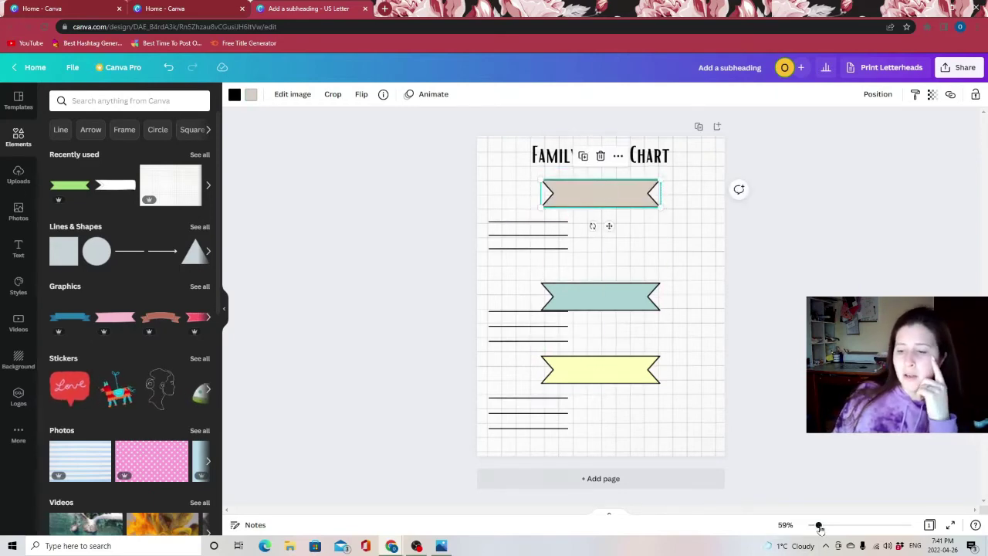
{"action": "left_click_drag", "start_coordinate": [820, 526], "coordinate": [845, 526]}
{"action": "scroll", "coordinate": [776, 329], "scroll_direction": "up", "scroll_amount": 2}
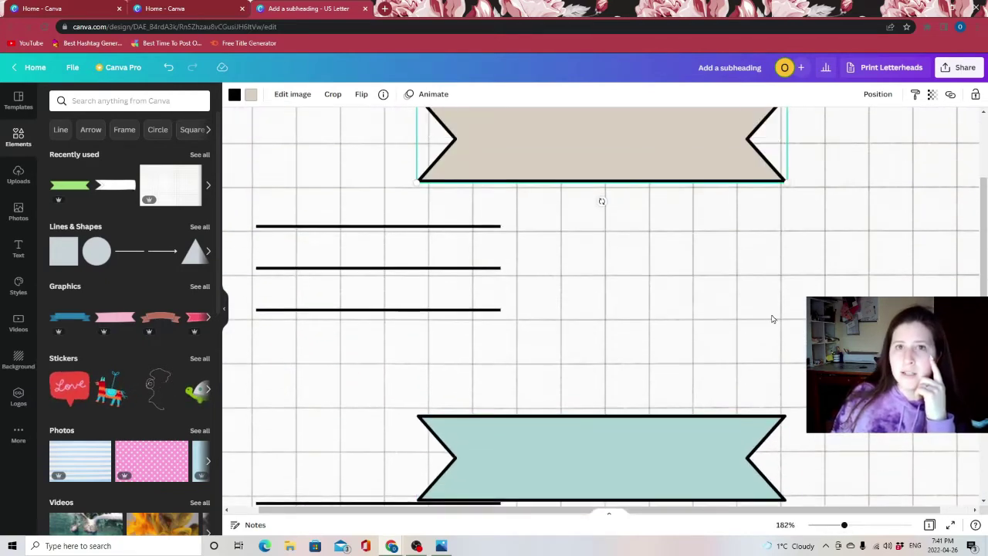
{"action": "scroll", "coordinate": [712, 257], "scroll_direction": "up", "scroll_amount": 1}
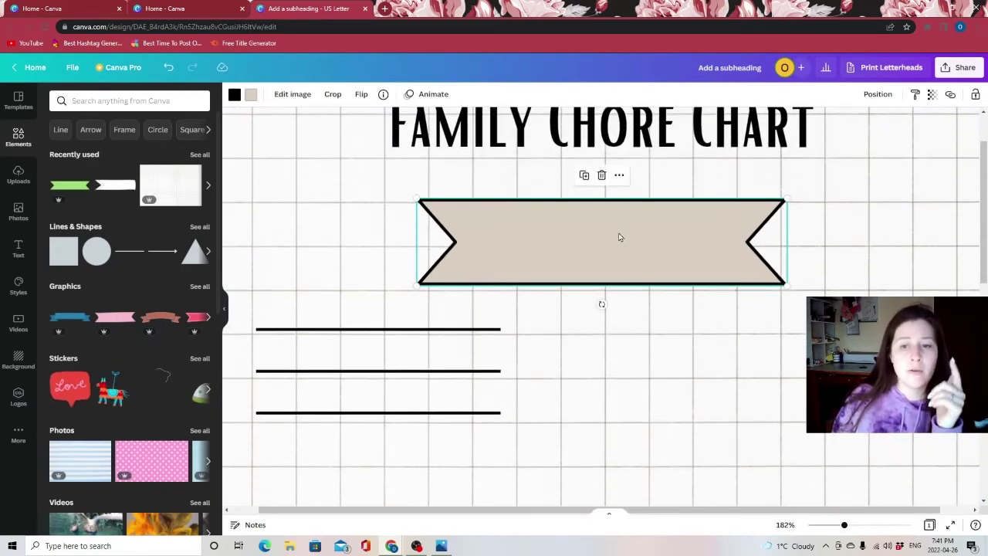
{"action": "left_click_drag", "start_coordinate": [617, 236], "coordinate": [619, 236]}
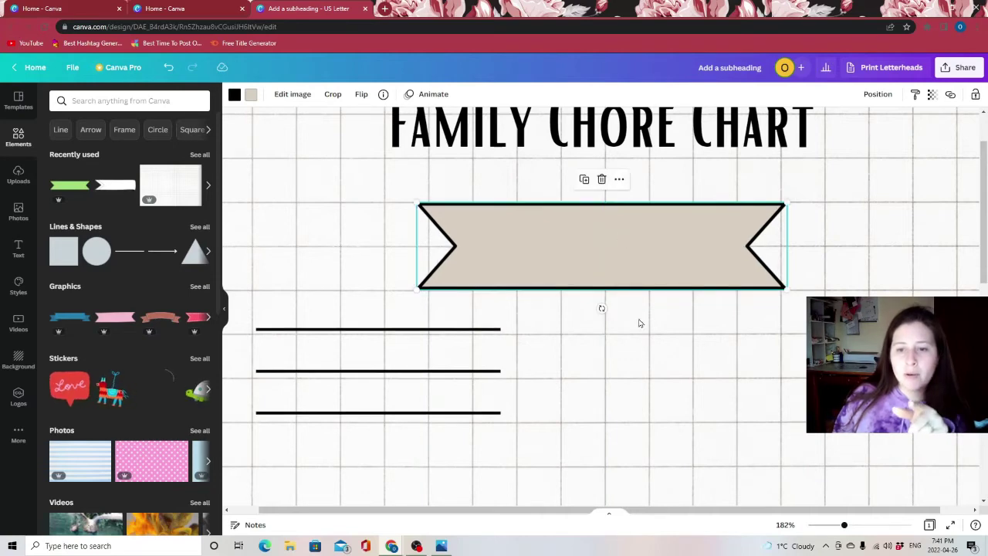
{"action": "left_click", "coordinate": [678, 345]}
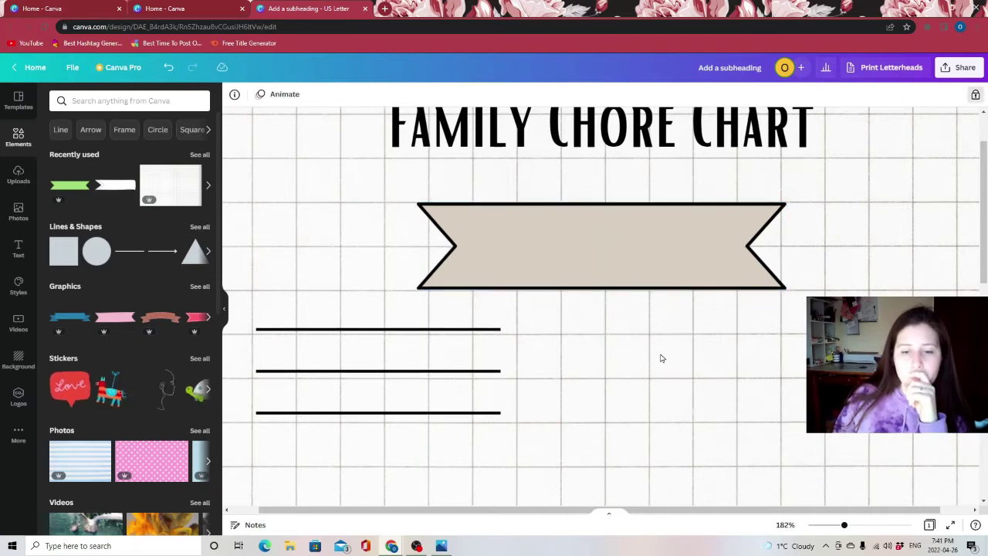
{"action": "left_click", "coordinate": [417, 353]}
{"action": "left_click_drag", "start_coordinate": [416, 356], "coordinate": [413, 356]}
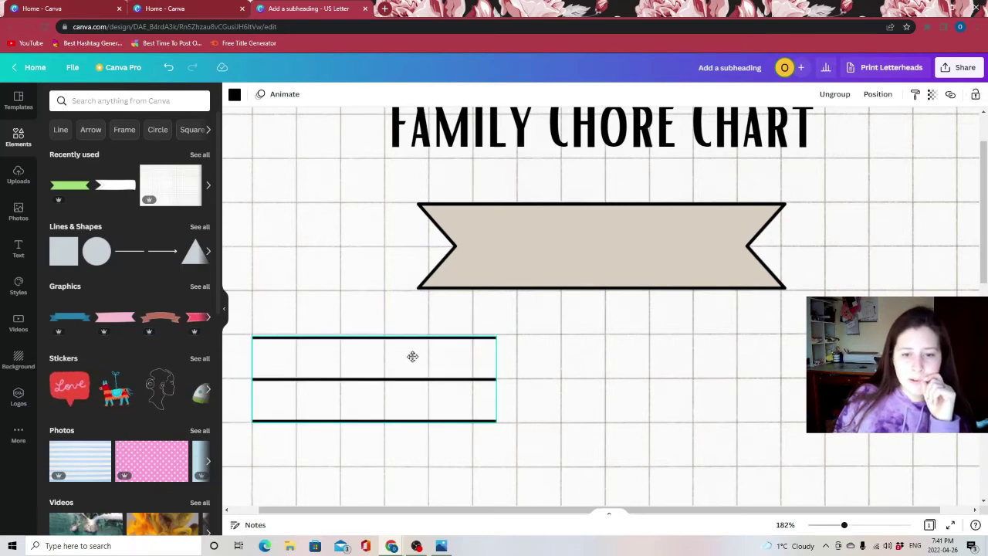
{"action": "left_click", "coordinate": [745, 405]}
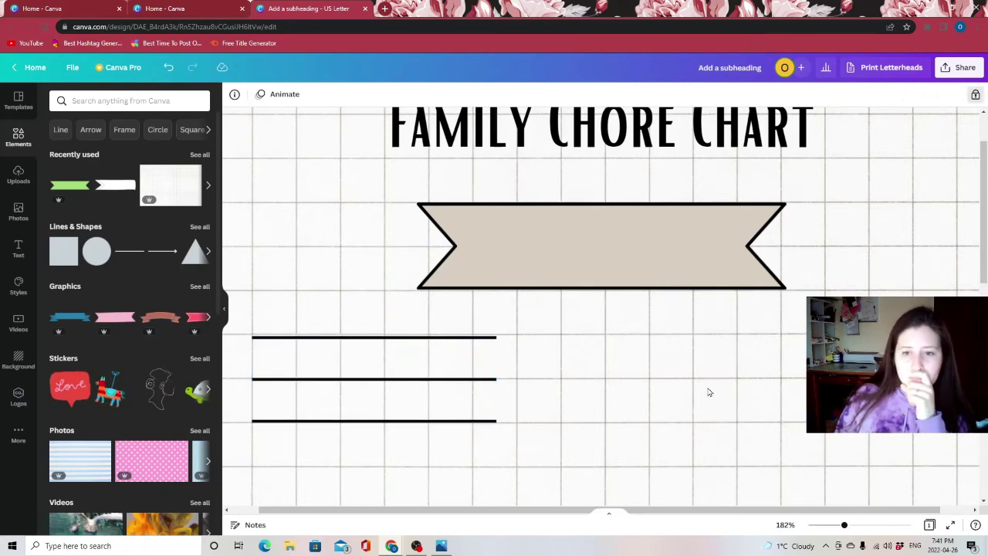
Shift the teal banner up slightly and lower its line group to clear the banner, in line with the group above.
{"action": "scroll", "coordinate": [707, 390], "scroll_direction": "down", "scroll_amount": 2}
{"action": "left_click_drag", "start_coordinate": [611, 398], "coordinate": [625, 374]}
{"action": "scroll", "coordinate": [657, 312], "scroll_direction": "up", "scroll_amount": 3}
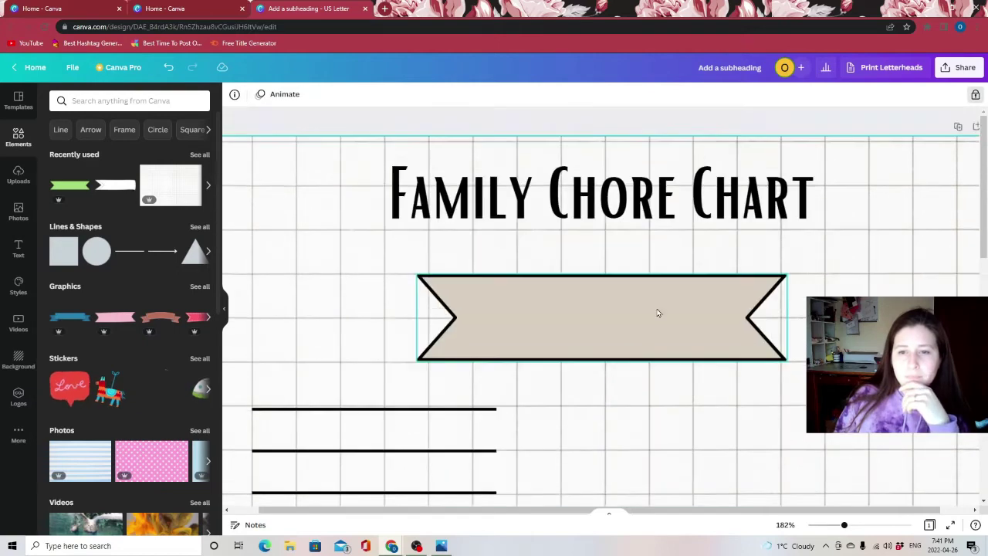
{"action": "scroll", "coordinate": [656, 311], "scroll_direction": "down", "scroll_amount": 3}
{"action": "left_click", "coordinate": [395, 425]}
{"action": "scroll", "coordinate": [369, 326], "scroll_direction": "down", "scroll_amount": 3}
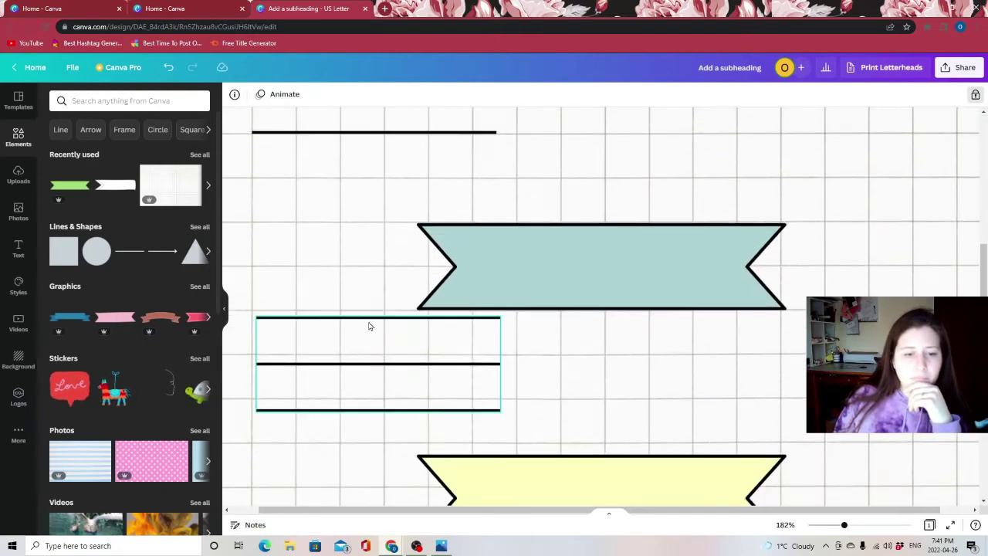
{"action": "left_click_drag", "start_coordinate": [395, 360], "coordinate": [391, 388]}
{"action": "left_click", "coordinate": [659, 397]}
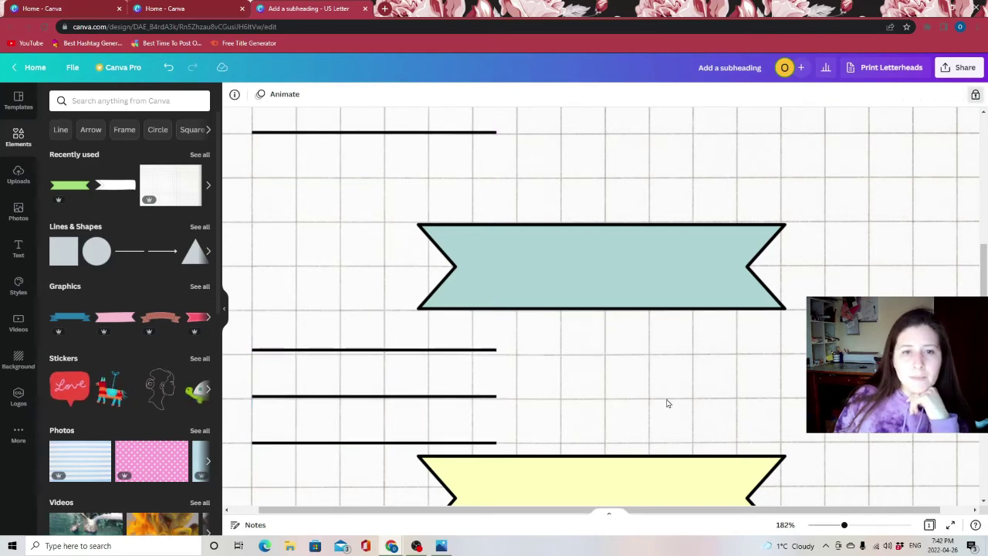
Move the yellow banner down clear of the teal section's lines and place its line group below it on the same left edge.
{"action": "scroll", "coordinate": [647, 377], "scroll_direction": "up", "scroll_amount": 2}
{"action": "scroll", "coordinate": [646, 376], "scroll_direction": "up", "scroll_amount": 2}
{"action": "scroll", "coordinate": [628, 368], "scroll_direction": "down", "scroll_amount": 7}
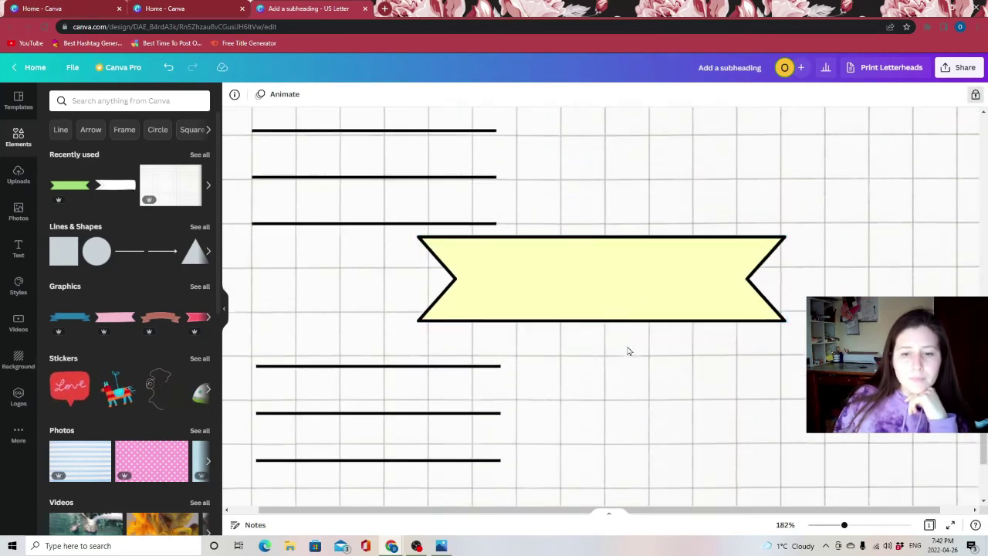
{"action": "scroll", "coordinate": [647, 282], "scroll_direction": "up", "scroll_amount": 5}
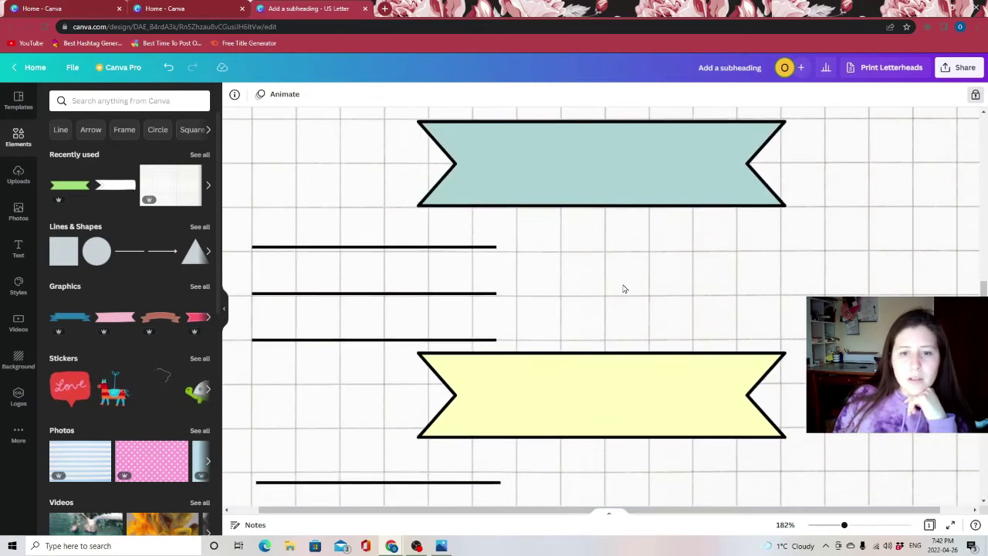
{"action": "left_click_drag", "start_coordinate": [597, 380], "coordinate": [596, 408]}
{"action": "scroll", "coordinate": [602, 464], "scroll_direction": "down", "scroll_amount": 5}
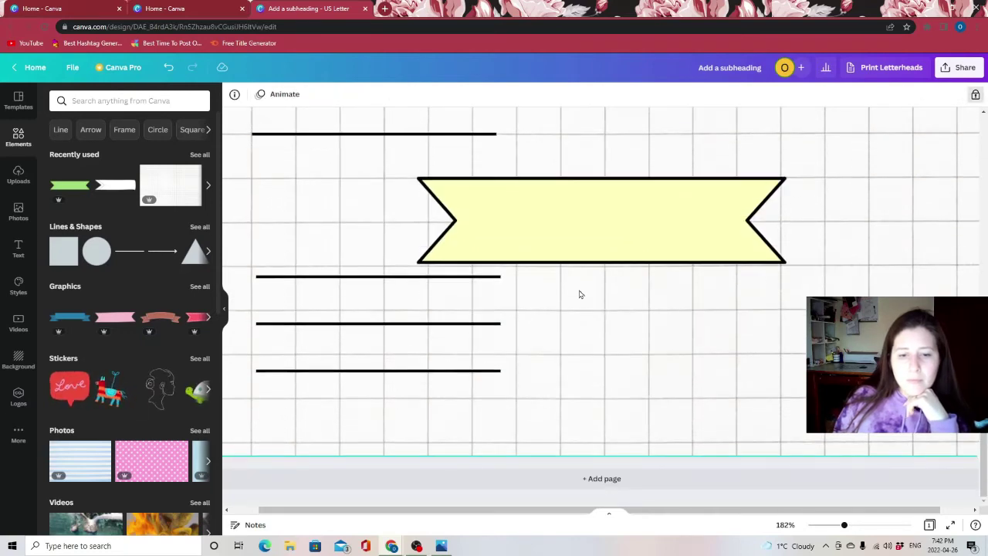
{"action": "left_click_drag", "start_coordinate": [428, 313], "coordinate": [424, 354]}
{"action": "left_click", "coordinate": [688, 383]}
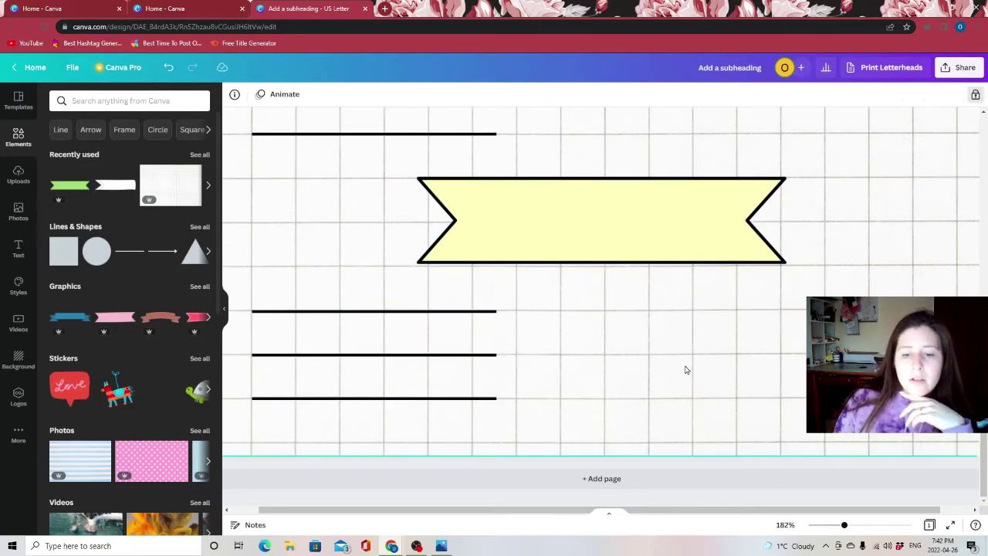
Shift the teal banner, the line group under it and the yellow banner up the page.
{"action": "left_click_drag", "start_coordinate": [844, 525], "coordinate": [819, 525]}
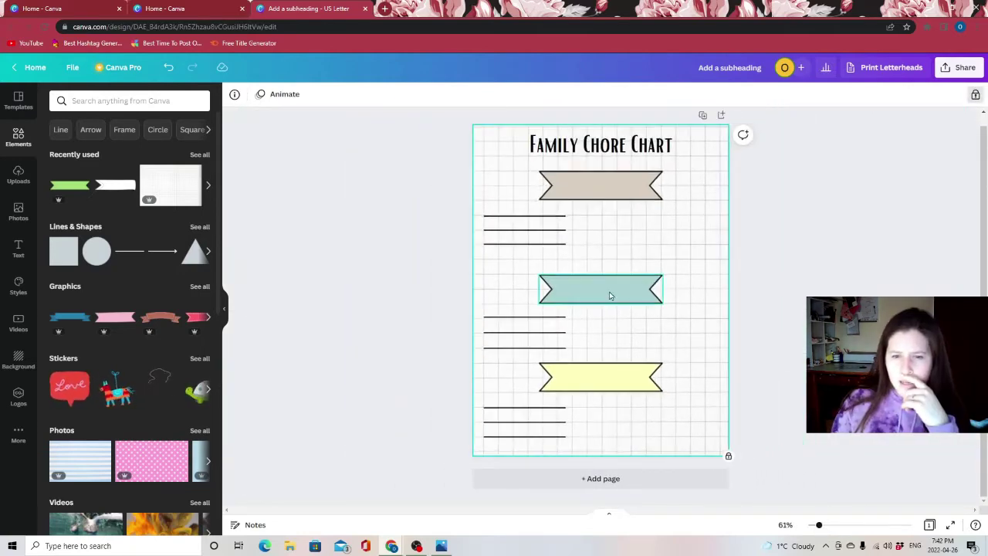
{"action": "left_click_drag", "start_coordinate": [610, 296], "coordinate": [607, 275]}
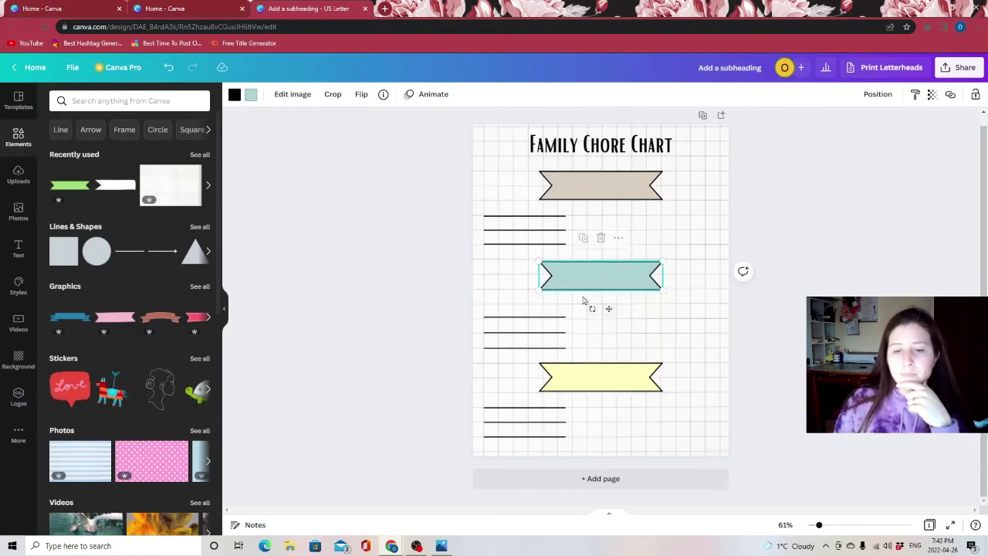
{"action": "left_click_drag", "start_coordinate": [525, 331], "coordinate": [525, 313]}
{"action": "left_click_drag", "start_coordinate": [591, 384], "coordinate": [593, 364]}
Group the three lines under the yellow banner and nudge the group slightly upward.
{"action": "left_click", "coordinate": [530, 408]}
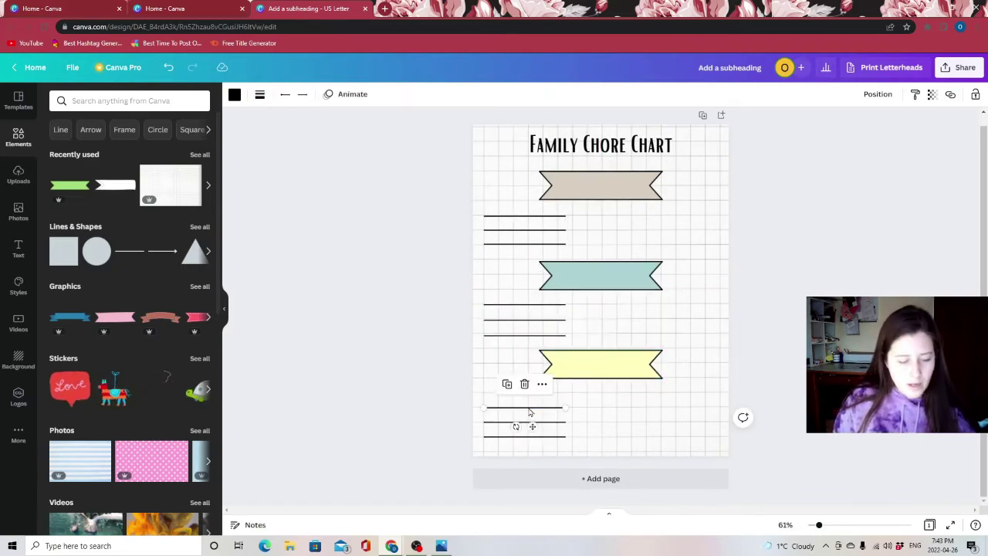
{"action": "left_click", "coordinate": [531, 421], "text": "shift"}
{"action": "left_click", "coordinate": [535, 437], "text": "shift"}
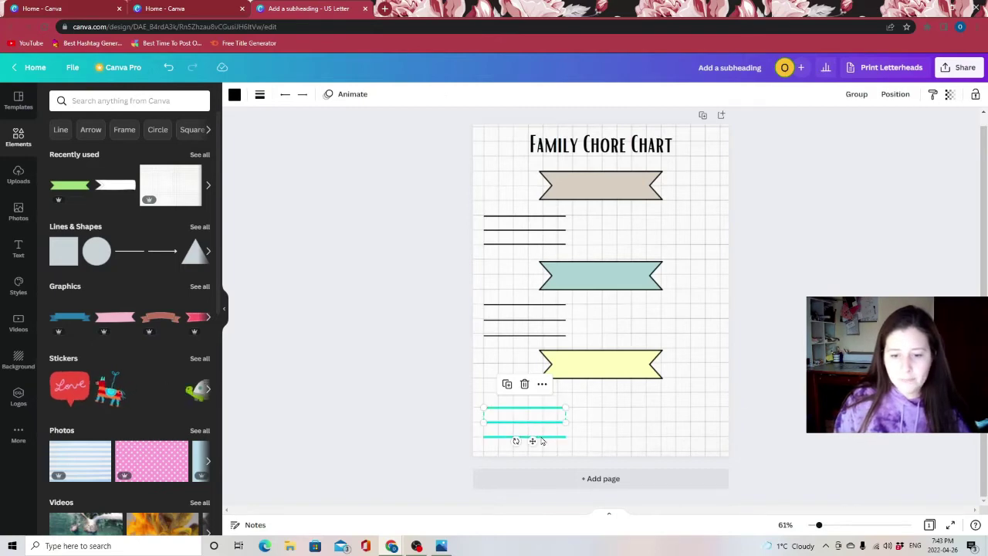
{"action": "left_click", "coordinate": [851, 94]}
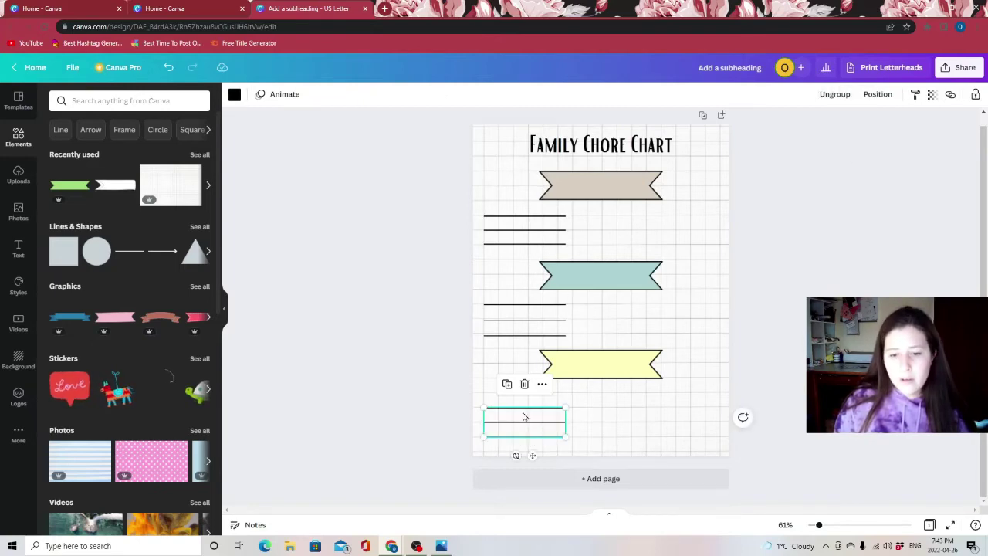
{"action": "mouse_move", "coordinate": [530, 426]}
{"action": "left_mouse_down"}
{"action": "mouse_move", "coordinate": [564, 401]}
{"action": "mouse_move", "coordinate": [530, 410]}
{"action": "mouse_move", "coordinate": [536, 422]}
{"action": "left_mouse_up"}
{"action": "left_click", "coordinate": [629, 445]}
{"action": "left_click", "coordinate": [642, 426]}
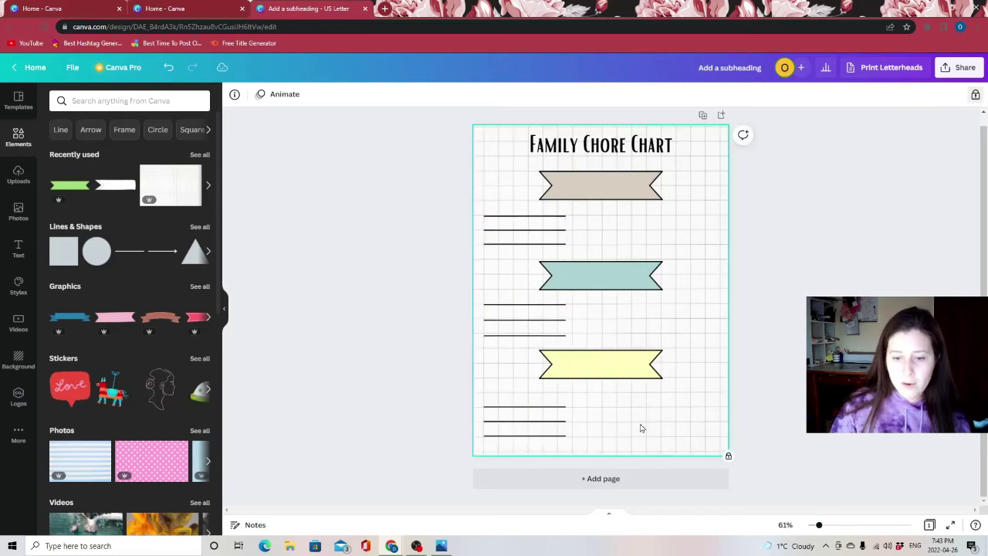
Lower the yellow banner, the teal section's line group and the teal banner so the gaps between them are equal.
{"action": "left_click_drag", "start_coordinate": [593, 365], "coordinate": [593, 377]}
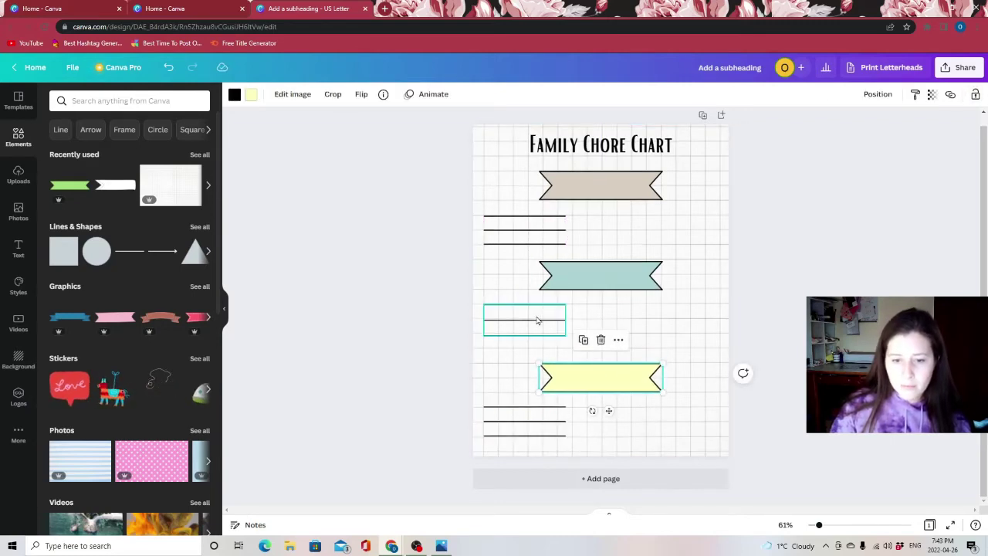
{"action": "left_click", "coordinate": [537, 321]}
{"action": "left_click_drag", "start_coordinate": [536, 319], "coordinate": [532, 338]}
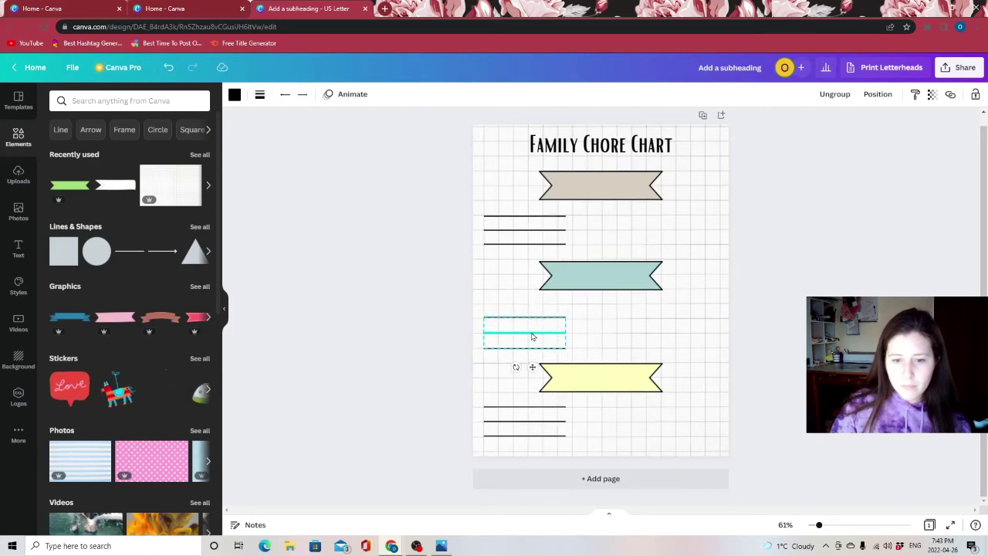
{"action": "left_click", "coordinate": [602, 283]}
{"action": "left_click_drag", "start_coordinate": [601, 284], "coordinate": [603, 292]}
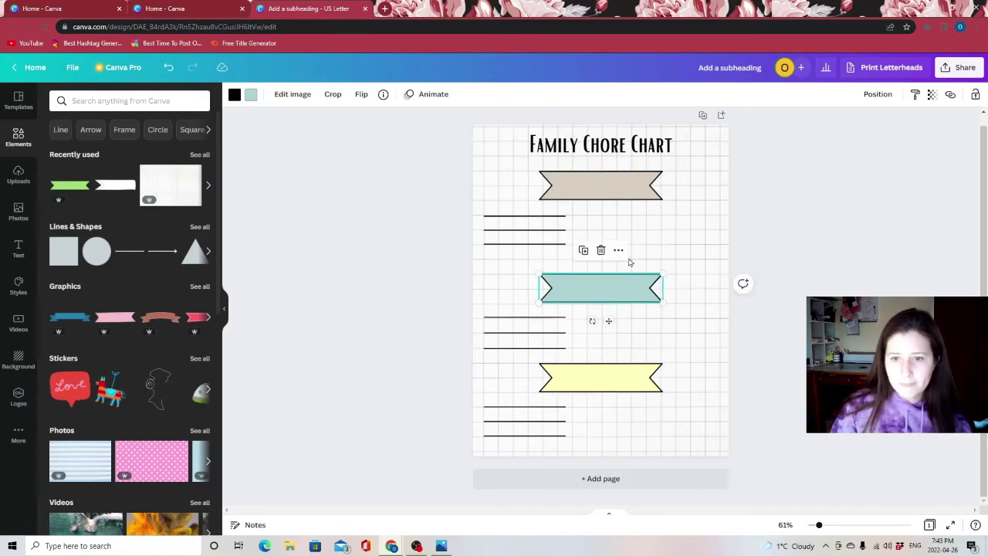
Lower the beige banner and its line group to match the other sections' gaps, and move the title down closer to them.
{"action": "left_click", "coordinate": [530, 238]}
{"action": "left_click_drag", "start_coordinate": [530, 237], "coordinate": [530, 251]}
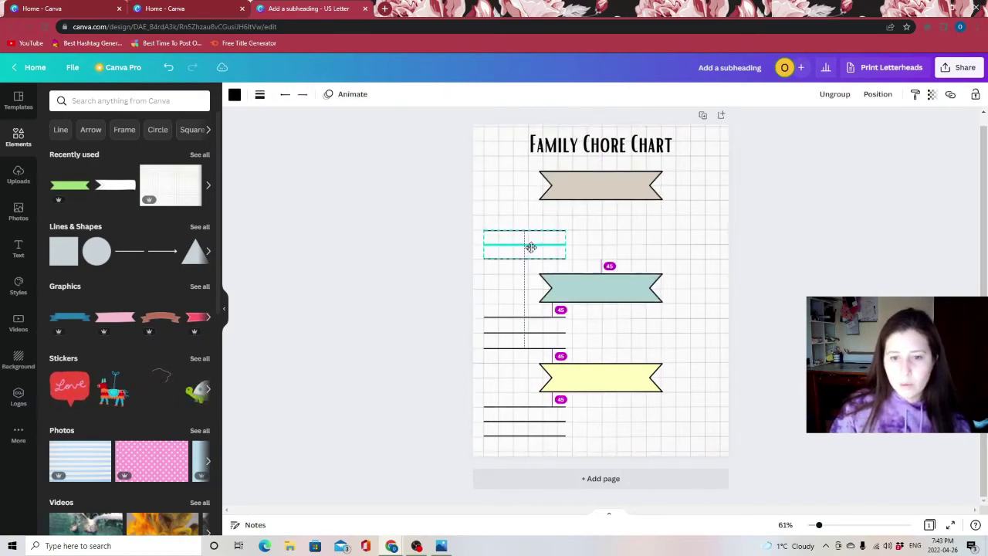
{"action": "left_click_drag", "start_coordinate": [607, 193], "coordinate": [603, 209]}
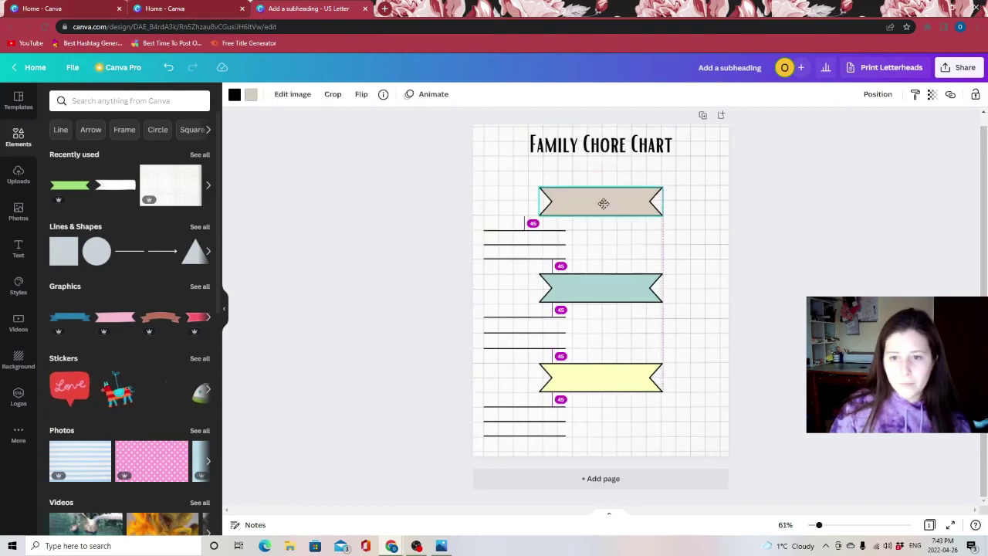
{"action": "left_click", "coordinate": [697, 305]}
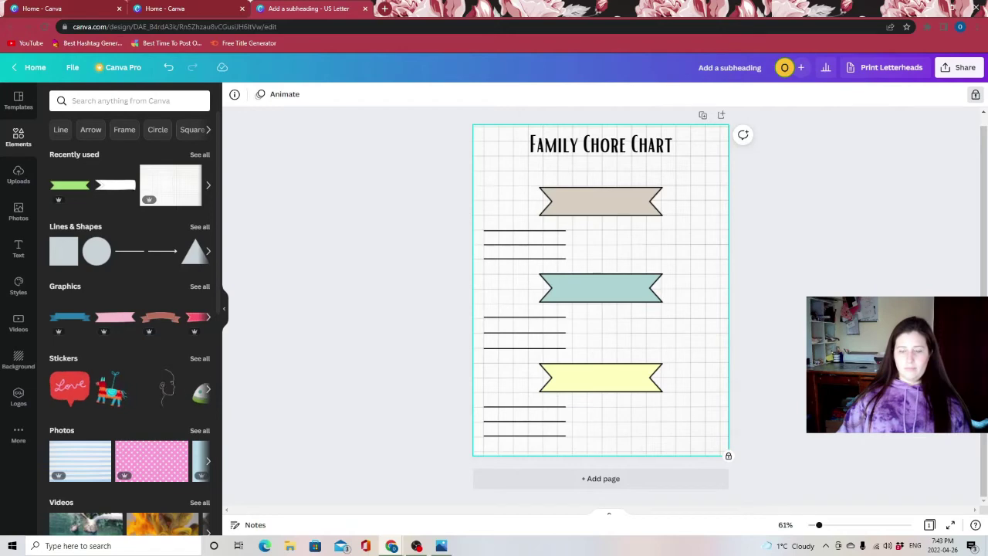
{"action": "left_click_drag", "start_coordinate": [630, 146], "coordinate": [630, 157]}
{"action": "left_click", "coordinate": [711, 335]}
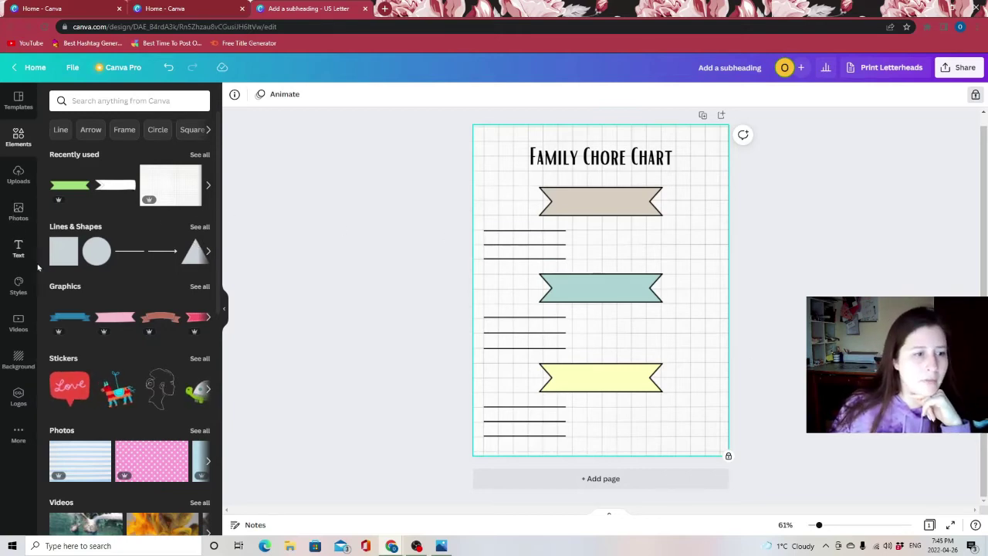
Search the elements for "square", insert a thin black square outline and shrink it to checkbox size near the teal section's lines.
{"action": "left_click", "coordinate": [107, 95]}
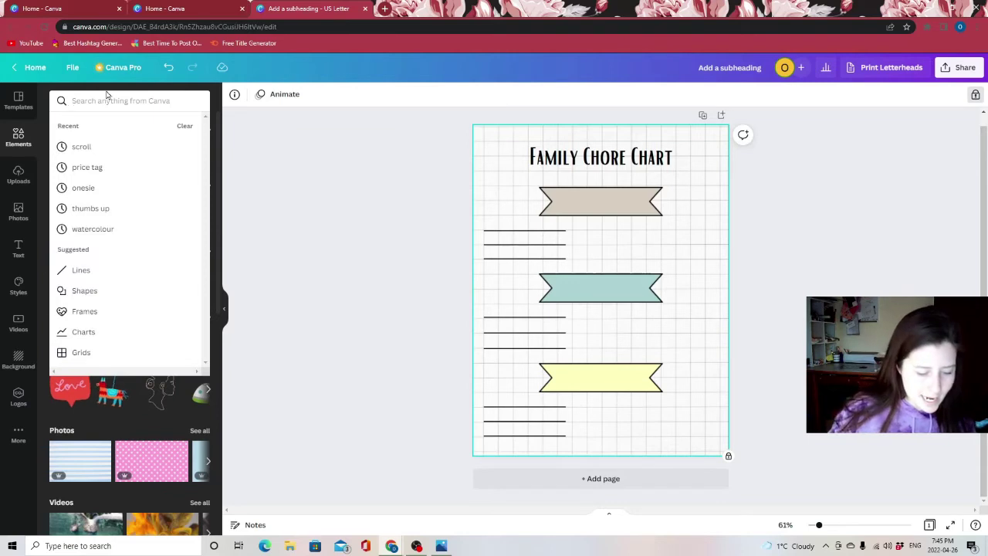
{"action": "type", "text": "square"}
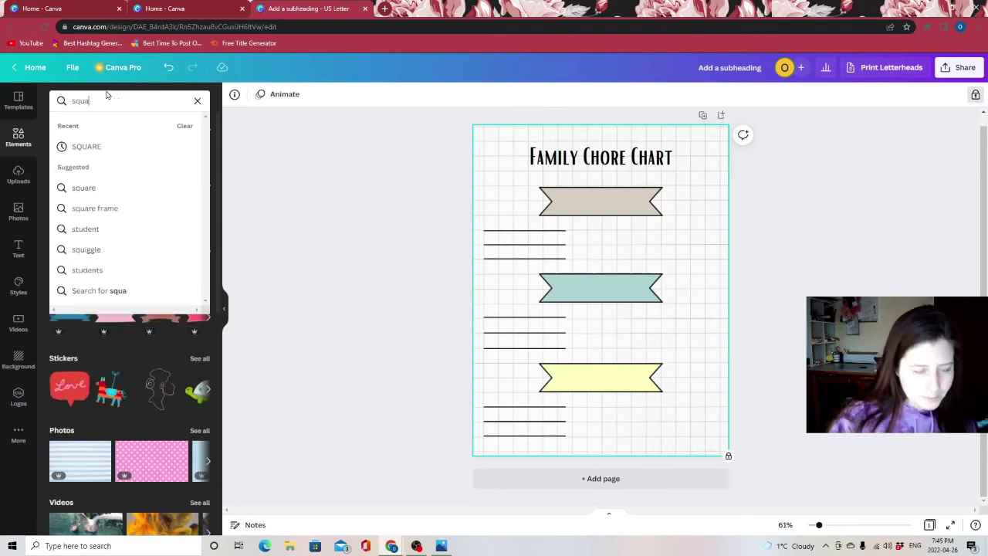
{"action": "key", "text": "Return"}
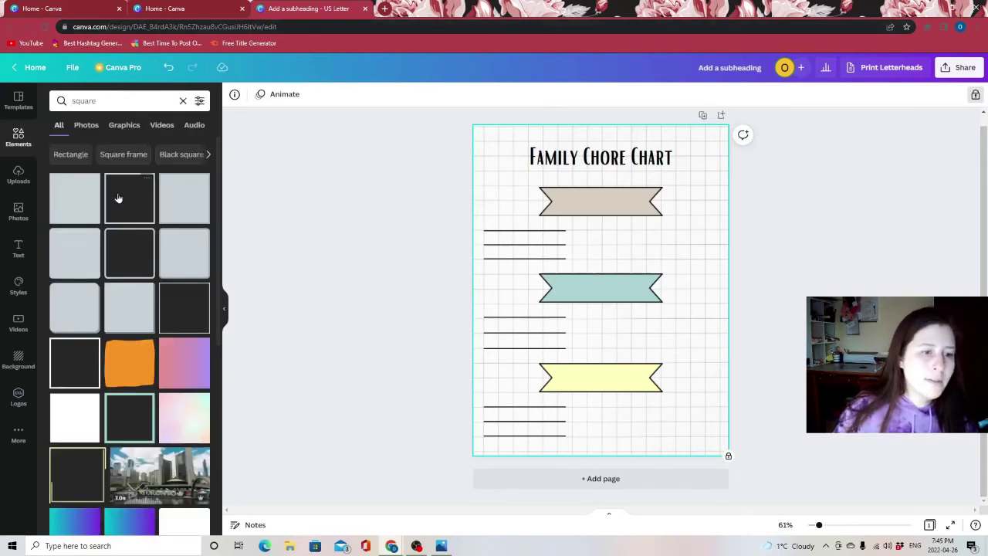
{"action": "left_click", "coordinate": [136, 238]}
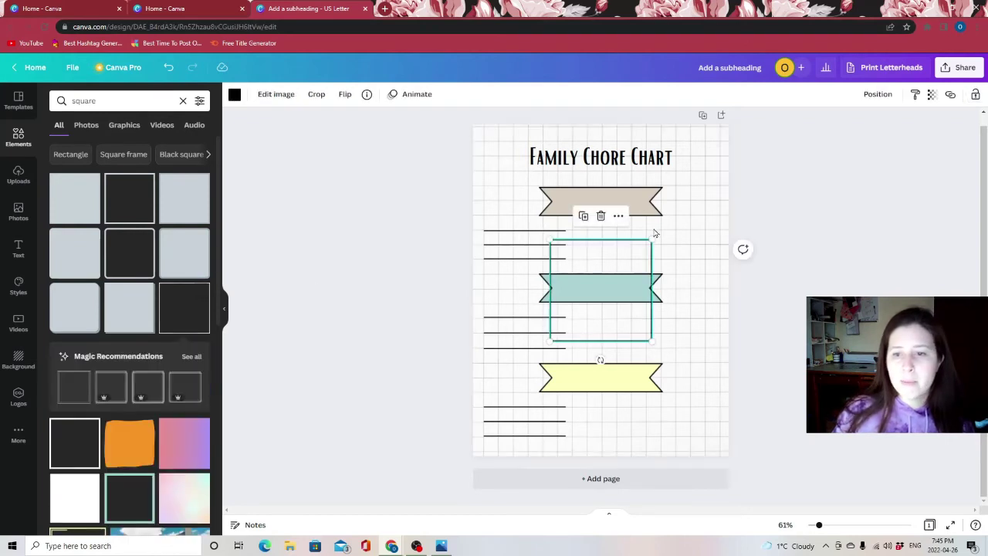
{"action": "left_click_drag", "start_coordinate": [654, 238], "coordinate": [573, 316]}
{"action": "left_click", "coordinate": [615, 333]}
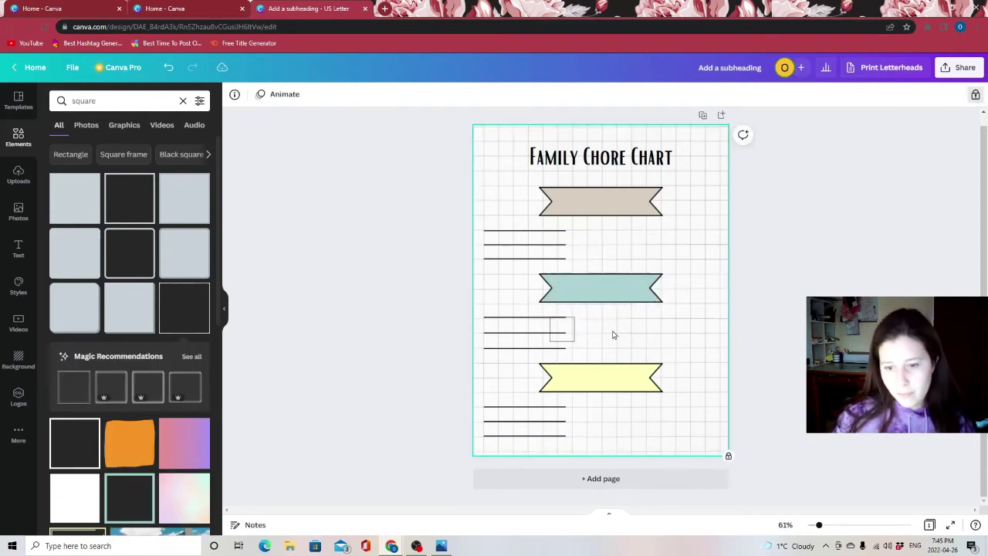
Replace the thin square with a bolder square outline, colour it black and shrink it beside the teal section's lines.
{"action": "left_click", "coordinate": [567, 328]}
{"action": "key", "text": "Delete"}
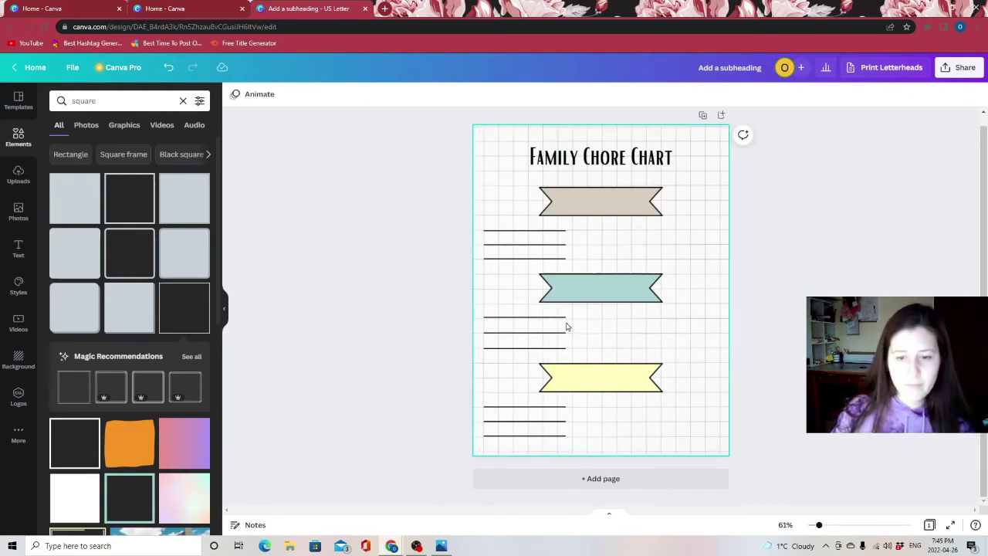
{"action": "left_click", "coordinate": [135, 209]}
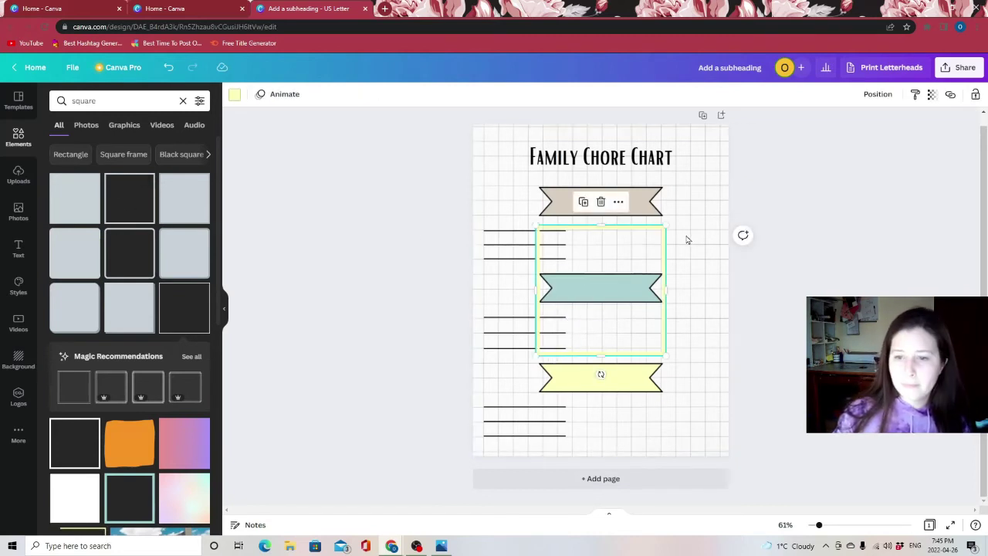
{"action": "left_click", "coordinate": [233, 94]}
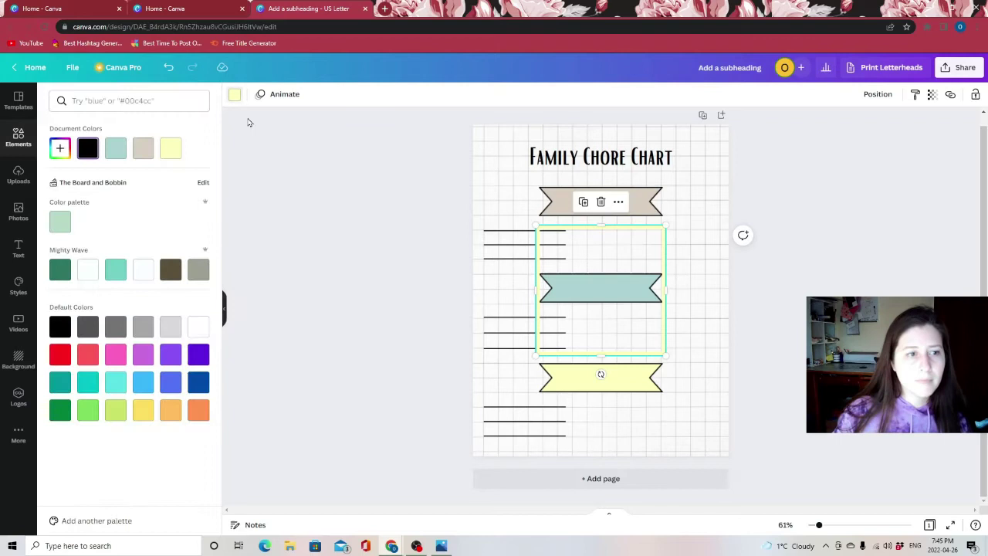
{"action": "left_click", "coordinate": [88, 147]}
{"action": "left_click_drag", "start_coordinate": [664, 225], "coordinate": [569, 320]}
{"action": "left_click", "coordinate": [656, 335]}
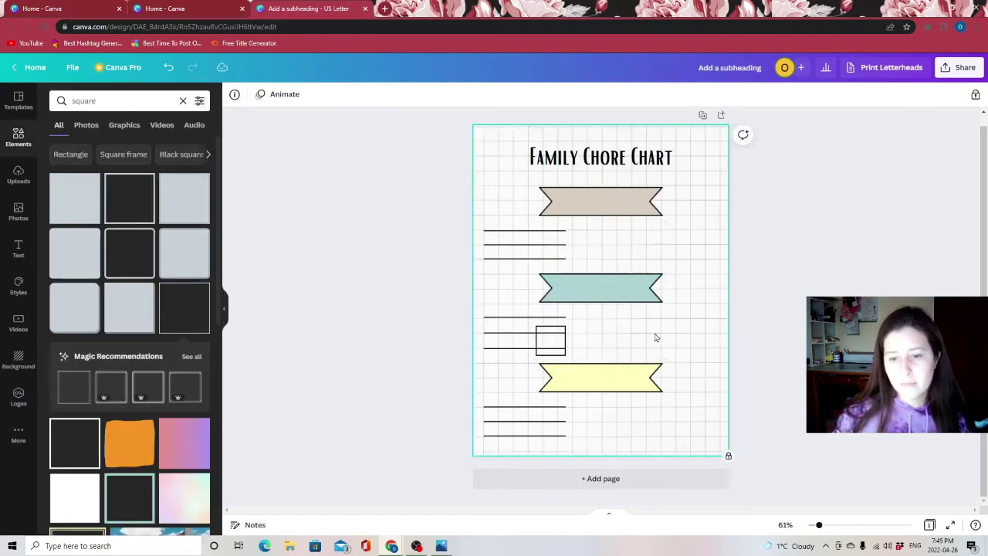
Move the black square up beside the beige section's top line and shrink it to one grid cell.
{"action": "left_click_drag", "start_coordinate": [566, 351], "coordinate": [626, 299]}
{"action": "scroll", "coordinate": [618, 342], "scroll_direction": "up", "scroll_amount": 10}
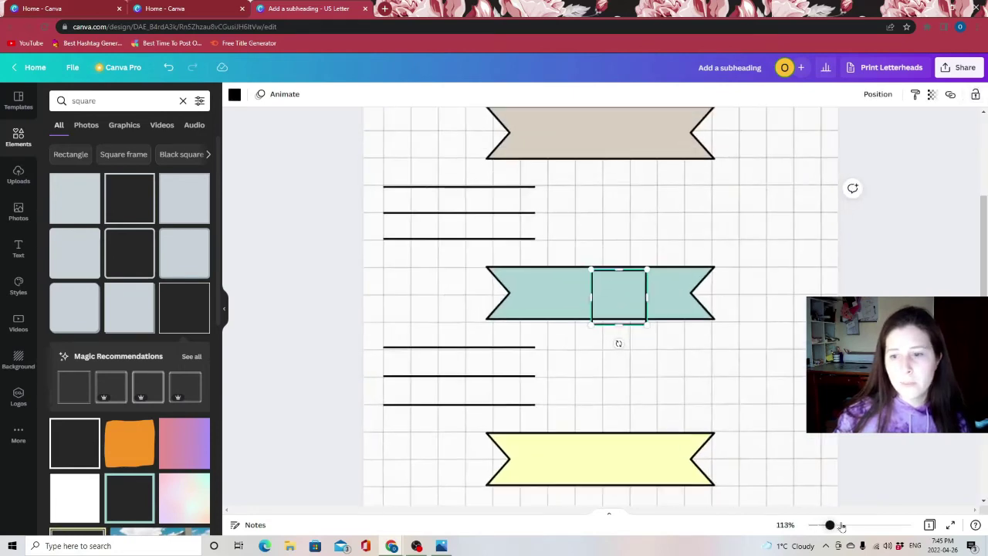
{"action": "scroll", "coordinate": [699, 386], "scroll_direction": "up", "scroll_amount": 3}
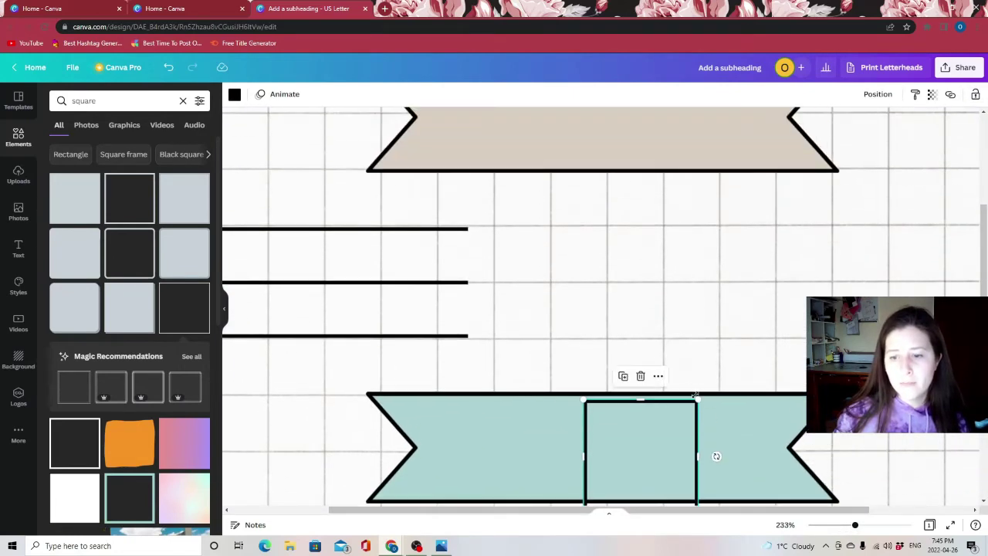
{"action": "left_click_drag", "start_coordinate": [700, 401], "coordinate": [551, 170]}
{"action": "left_click", "coordinate": [776, 262]}
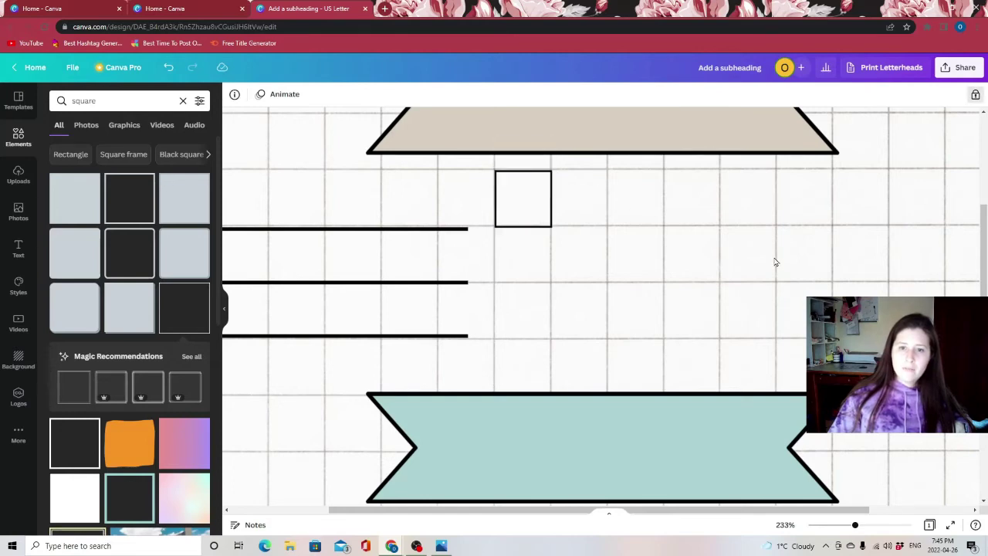
{"action": "left_click", "coordinate": [549, 221]}
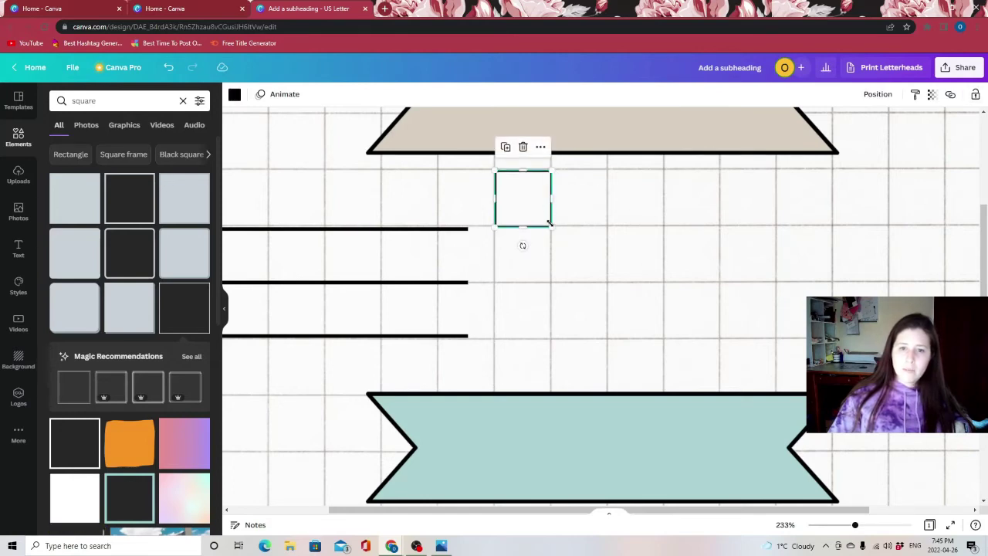
{"action": "left_click_drag", "start_coordinate": [549, 222], "coordinate": [549, 223]}
{"action": "left_click", "coordinate": [815, 250]}
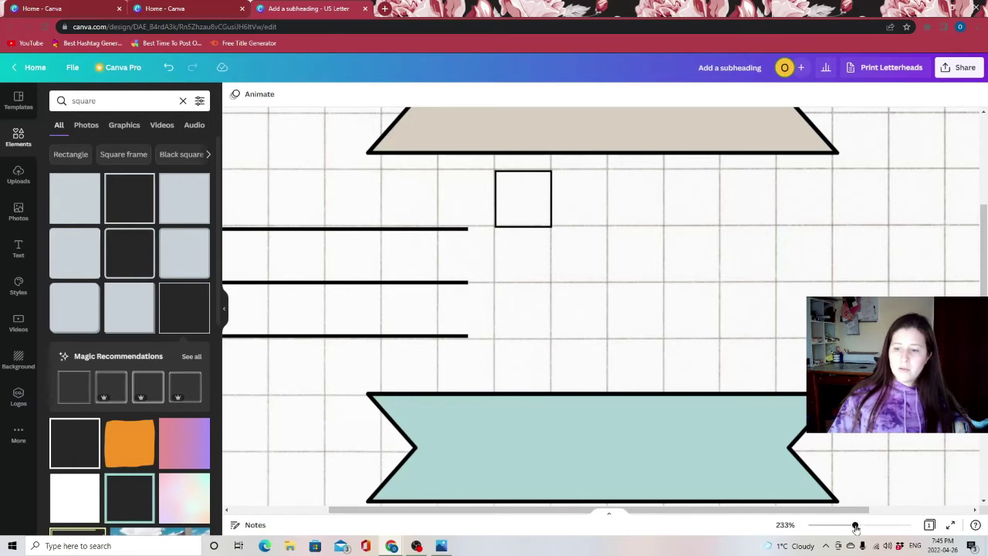
Copy the checkbox square and paste six duplicates of it below the beige banner.
{"action": "left_click_drag", "start_coordinate": [856, 528], "coordinate": [834, 525]}
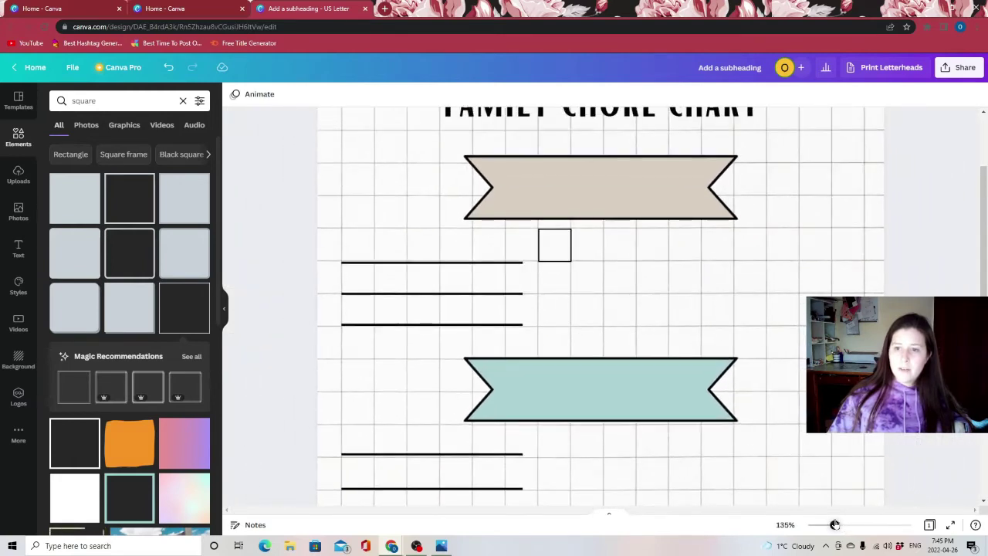
{"action": "left_click", "coordinate": [568, 253]}
{"action": "right_click", "coordinate": [542, 252]}
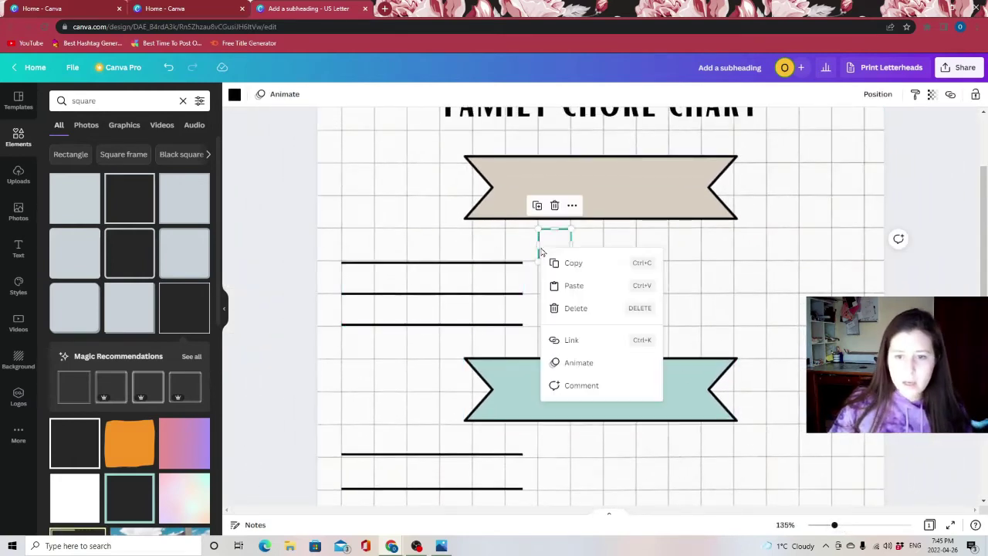
{"action": "left_click", "coordinate": [583, 258]}
{"action": "key", "text": "ctrl+v"}
{"action": "key", "text": "ctrl+v"}
{"action": "key", "text": "ctrl+v"}
{"action": "key", "text": "ctrl+v"}
{"action": "key", "text": "ctrl+v"}
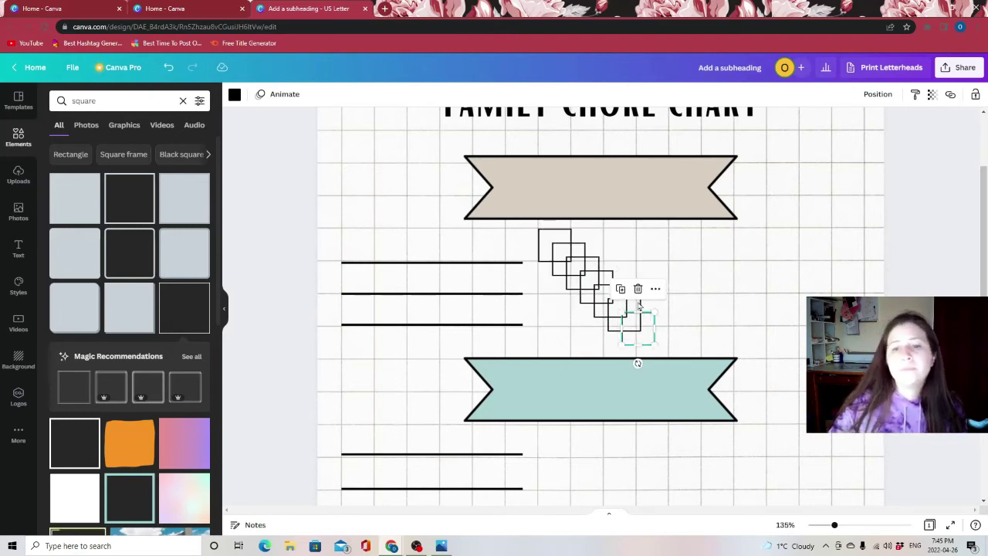
Arrange the seven checkboxes side by side in one row beside the beige section's top line.
{"action": "left_click_drag", "start_coordinate": [624, 315], "coordinate": [762, 246]}
{"action": "left_click", "coordinate": [556, 258]}
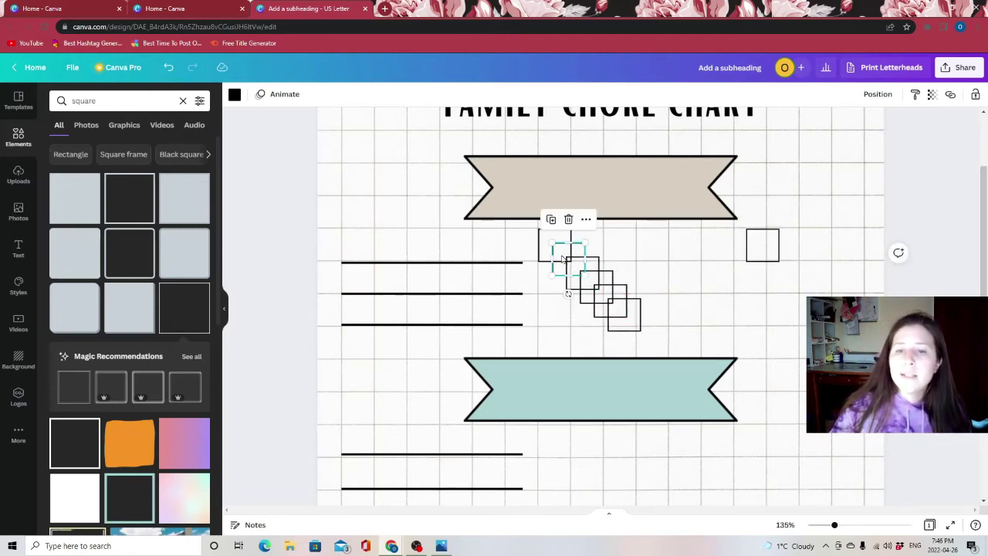
{"action": "left_click_drag", "start_coordinate": [561, 259], "coordinate": [589, 240]}
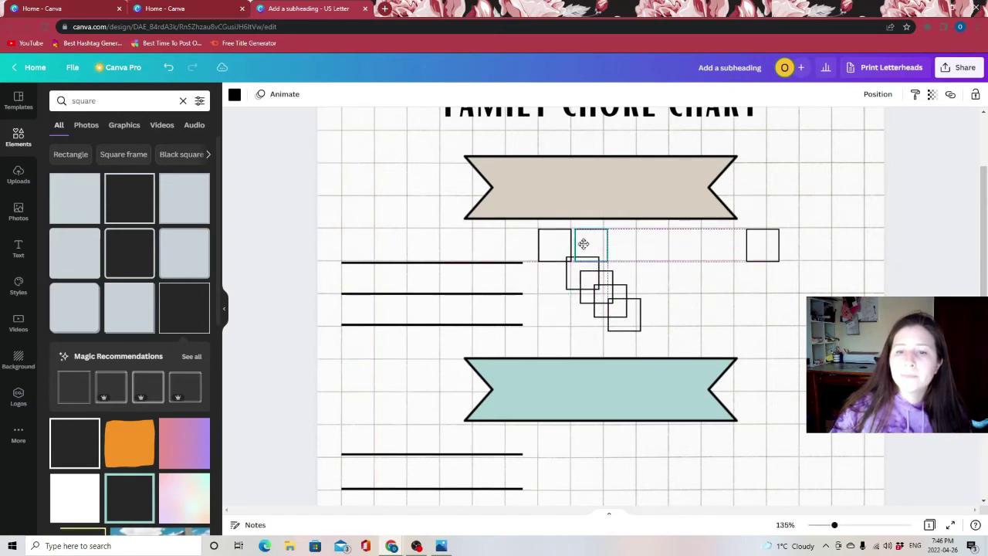
{"action": "left_click", "coordinate": [626, 325]}
{"action": "left_click_drag", "start_coordinate": [626, 325], "coordinate": [626, 315]}
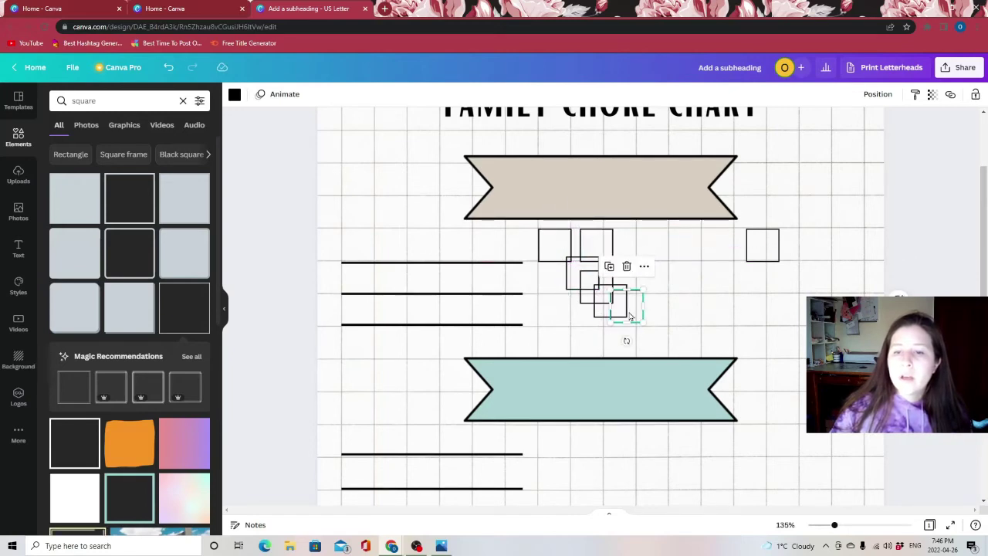
{"action": "left_click_drag", "start_coordinate": [597, 231], "coordinate": [615, 235]}
{"action": "left_click_drag", "start_coordinate": [595, 194], "coordinate": [547, 145]}
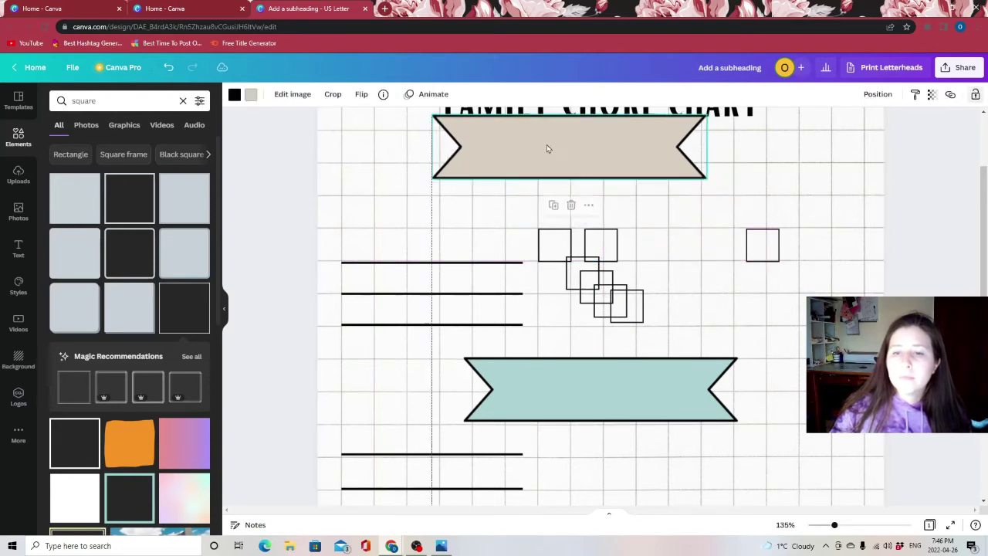
{"action": "left_click_drag", "start_coordinate": [607, 244], "coordinate": [607, 240]}
{"action": "left_click_drag", "start_coordinate": [626, 302], "coordinate": [698, 248]}
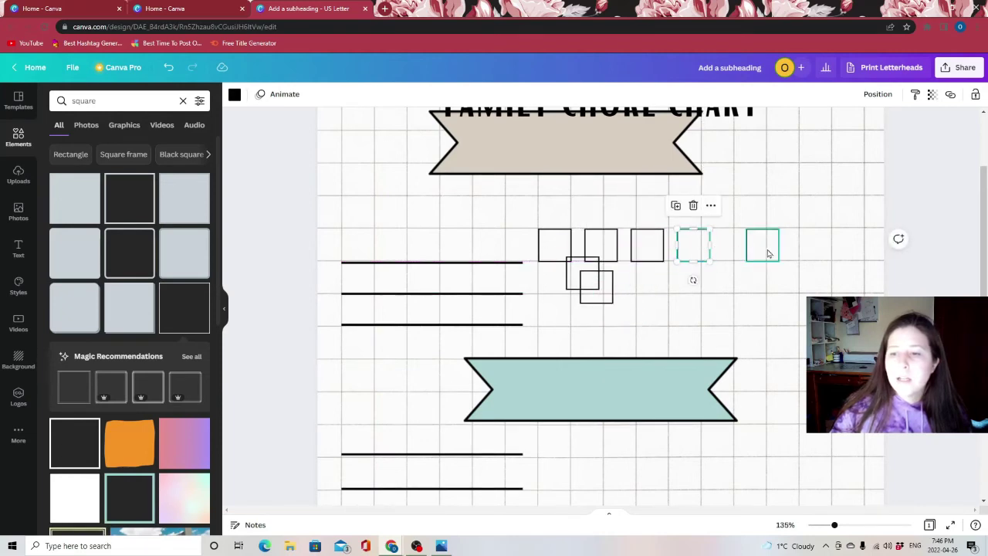
{"action": "left_click_drag", "start_coordinate": [768, 254], "coordinate": [748, 247]}
{"action": "left_click_drag", "start_coordinate": [602, 290], "coordinate": [789, 244]}
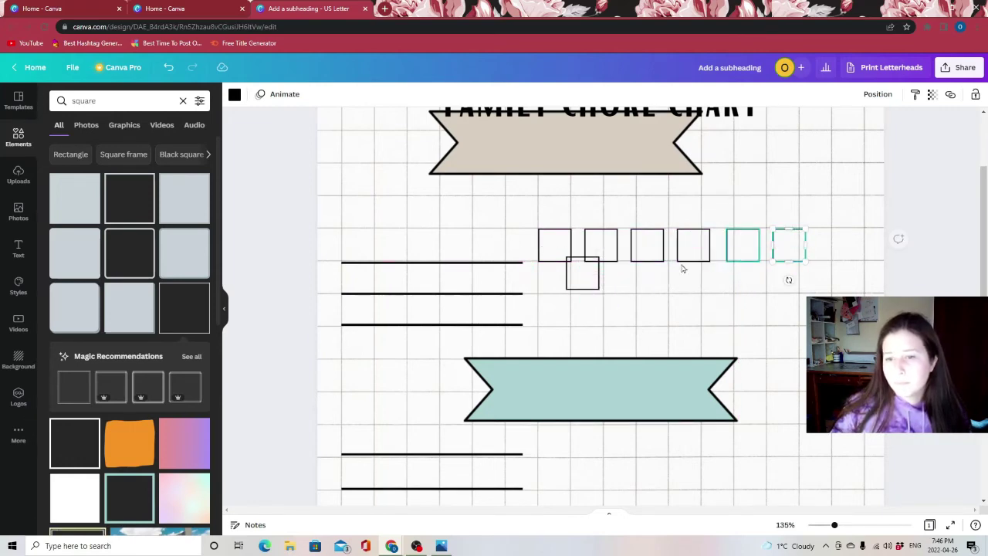
{"action": "left_click_drag", "start_coordinate": [582, 274], "coordinate": [831, 245]}
{"action": "key", "text": "Escape"}
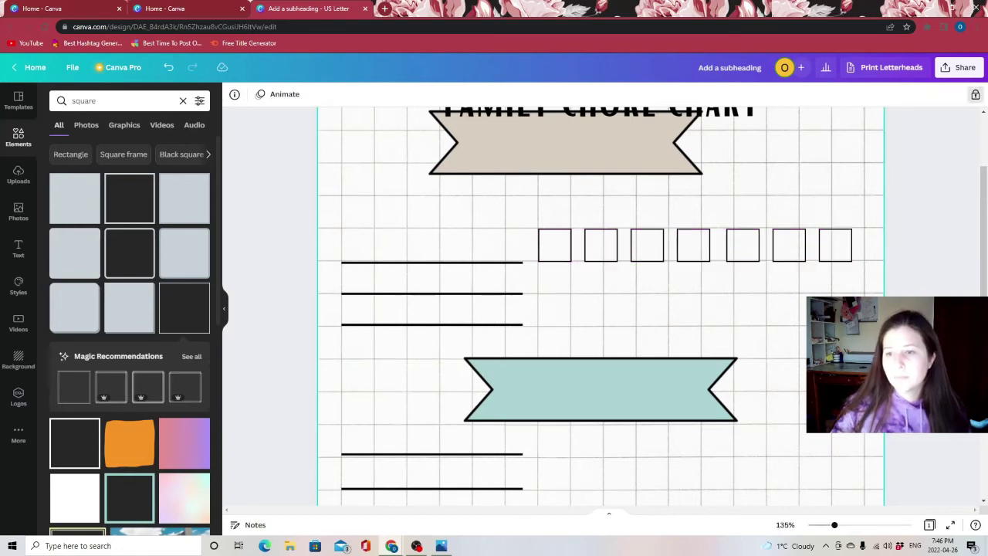
Select all seven checkboxes in the row and space them evenly with Tidy up.
{"action": "left_click", "coordinate": [839, 247]}
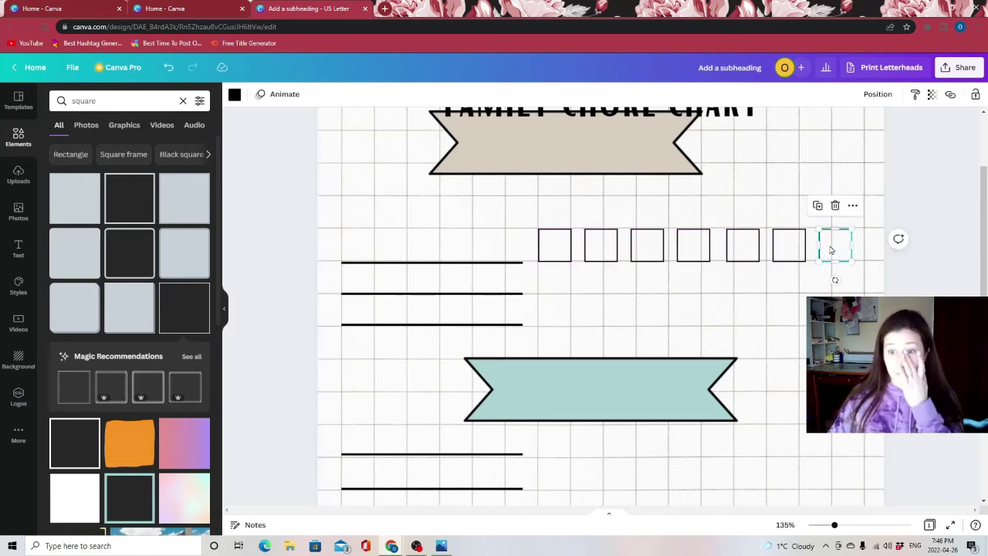
{"action": "left_click", "coordinate": [787, 247], "text": "shift"}
{"action": "left_click", "coordinate": [743, 247], "text": "shift"}
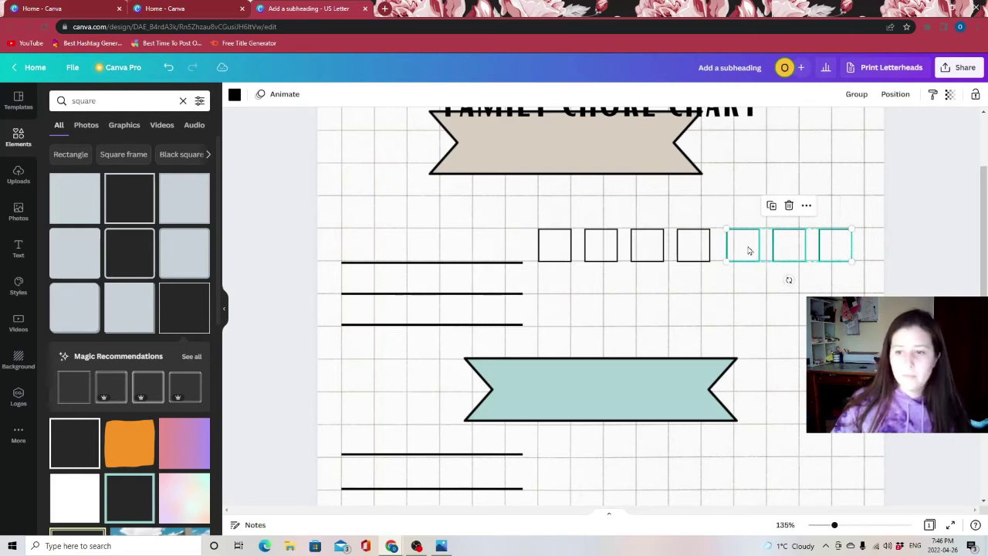
{"action": "left_click", "coordinate": [693, 247], "text": "shift"}
{"action": "left_click", "coordinate": [647, 247], "text": "shift"}
{"action": "left_click", "coordinate": [601, 247], "text": "shift"}
{"action": "left_click", "coordinate": [558, 247], "text": "shift"}
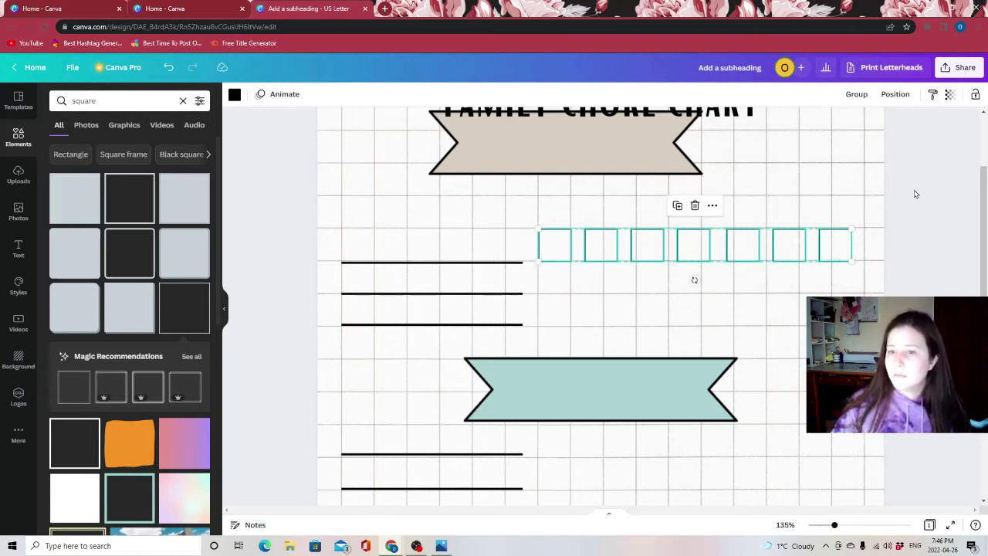
{"action": "left_click", "coordinate": [900, 94]}
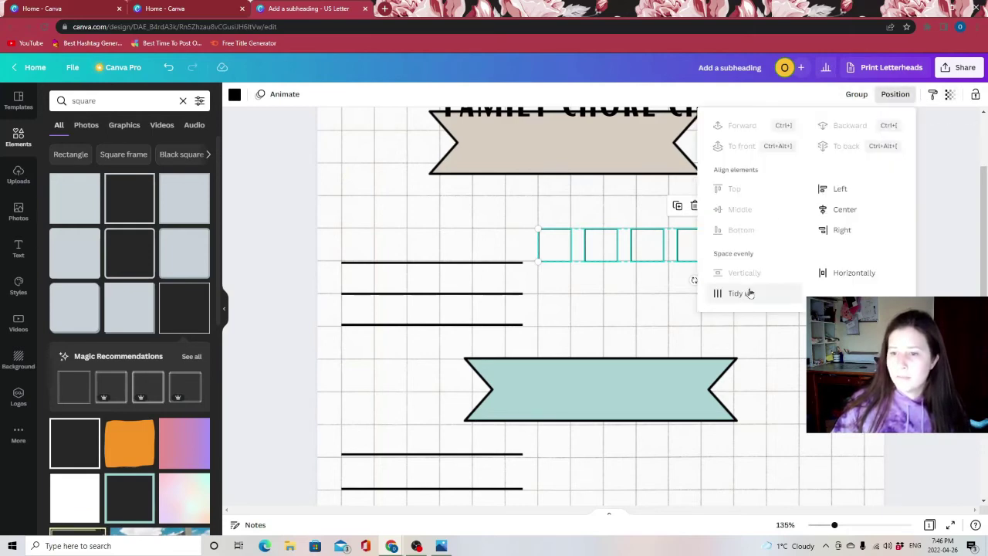
{"action": "key", "text": "Escape"}
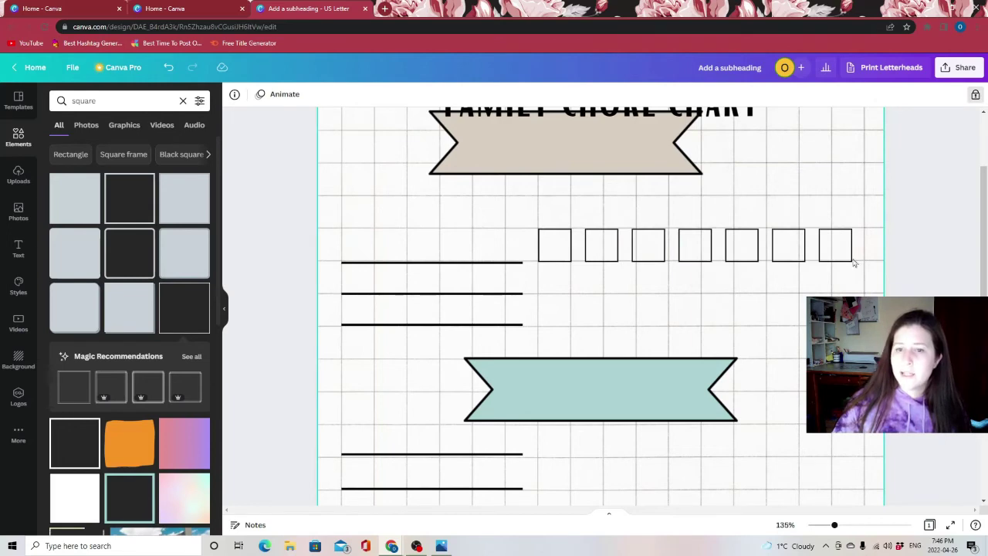
Group the seven evenly spaced checkboxes into one row.
{"action": "left_click", "coordinate": [556, 251]}
{"action": "left_click", "coordinate": [615, 251], "text": "shift"}
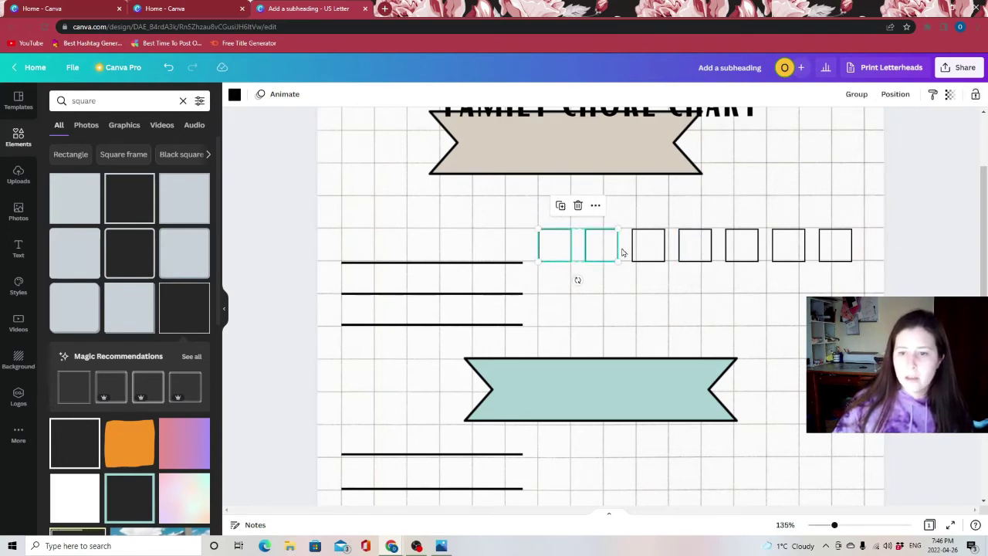
{"action": "left_click", "coordinate": [648, 251], "text": "shift"}
{"action": "left_click", "coordinate": [699, 251], "text": "shift"}
{"action": "left_click", "coordinate": [746, 252], "text": "shift"}
{"action": "left_click", "coordinate": [785, 251], "text": "shift"}
{"action": "left_click", "coordinate": [828, 252], "text": "shift"}
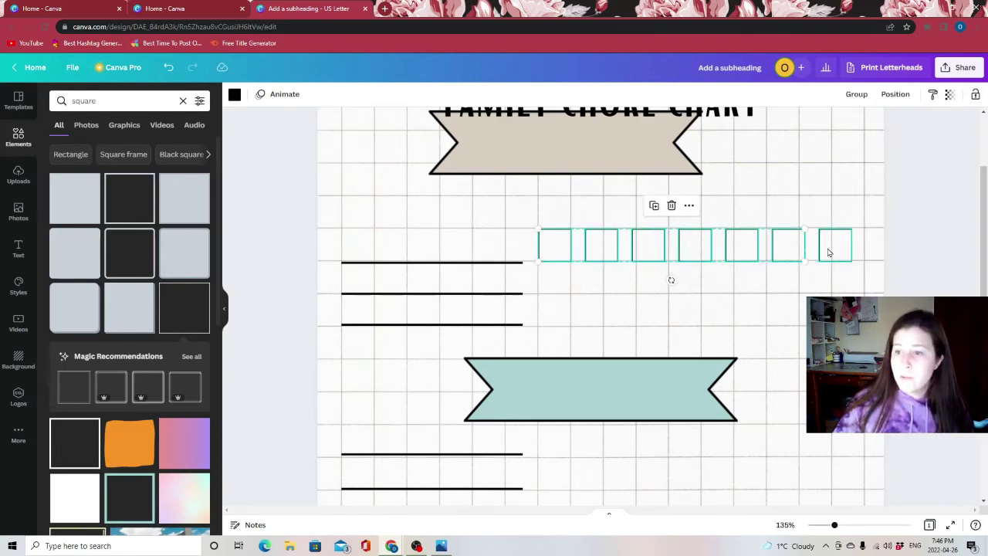
{"action": "left_click", "coordinate": [856, 94]}
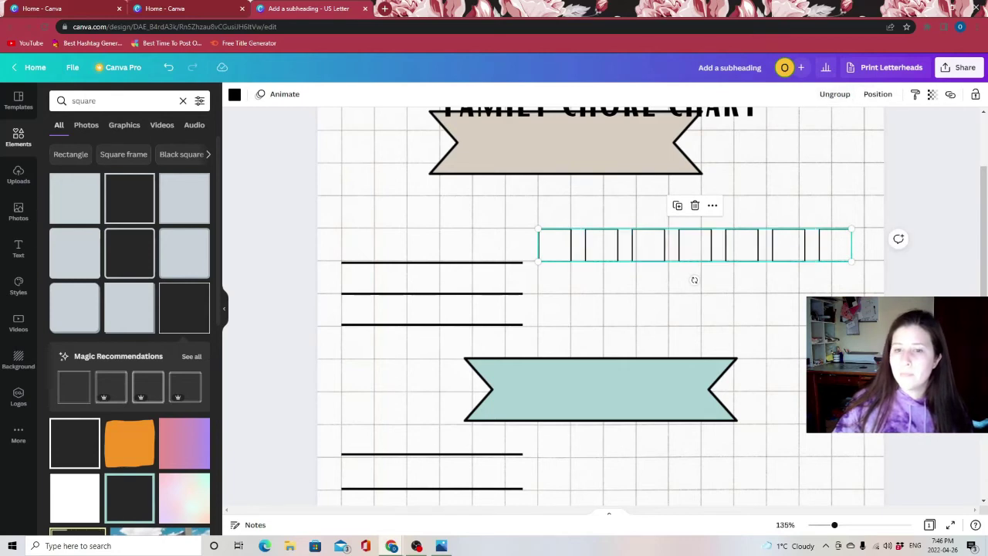
{"action": "left_click", "coordinate": [658, 289]}
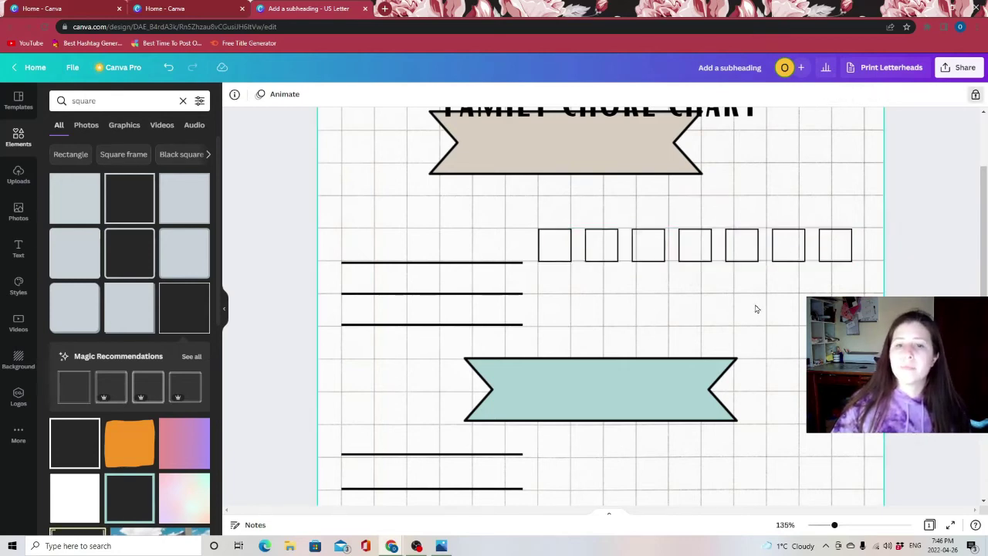
Duplicate the checkbox row twice and stack the copies directly beneath it, giving three rows beside the beige section's lines.
{"action": "left_click_drag", "start_coordinate": [699, 256], "coordinate": [699, 253]}
{"action": "right_click", "coordinate": [688, 249]}
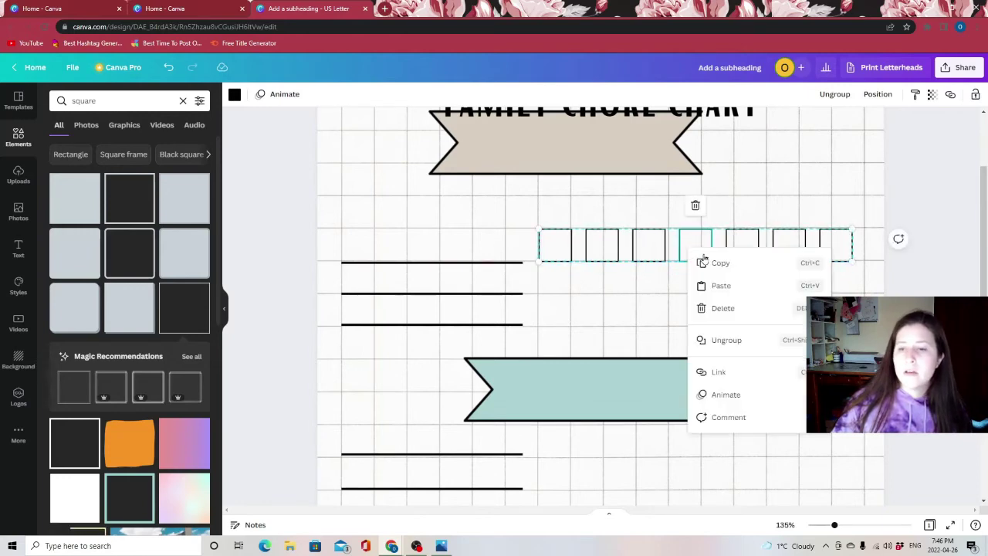
{"action": "left_click", "coordinate": [711, 263]}
{"action": "left_click", "coordinate": [691, 334]}
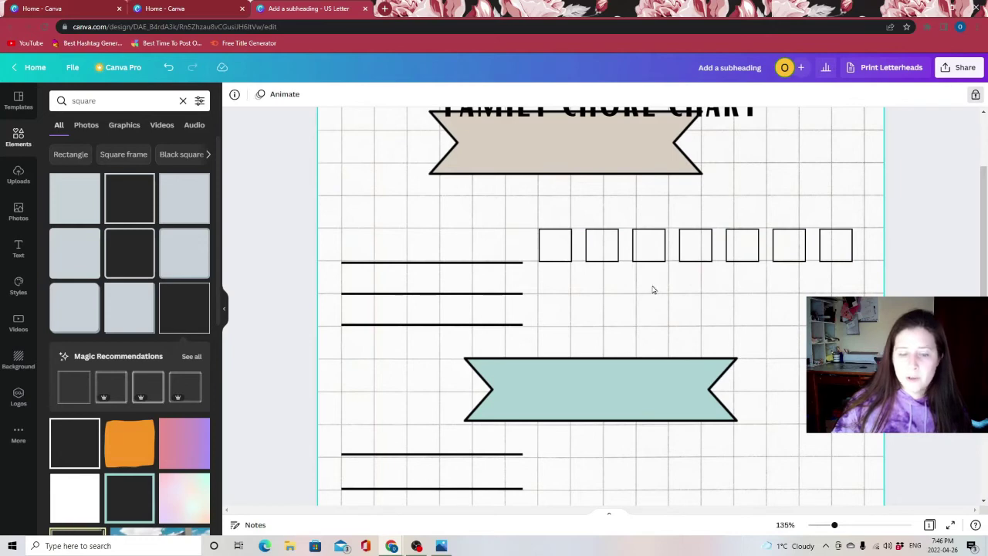
{"action": "key", "text": "ctrl+v"}
{"action": "key", "text": "ctrl+v"}
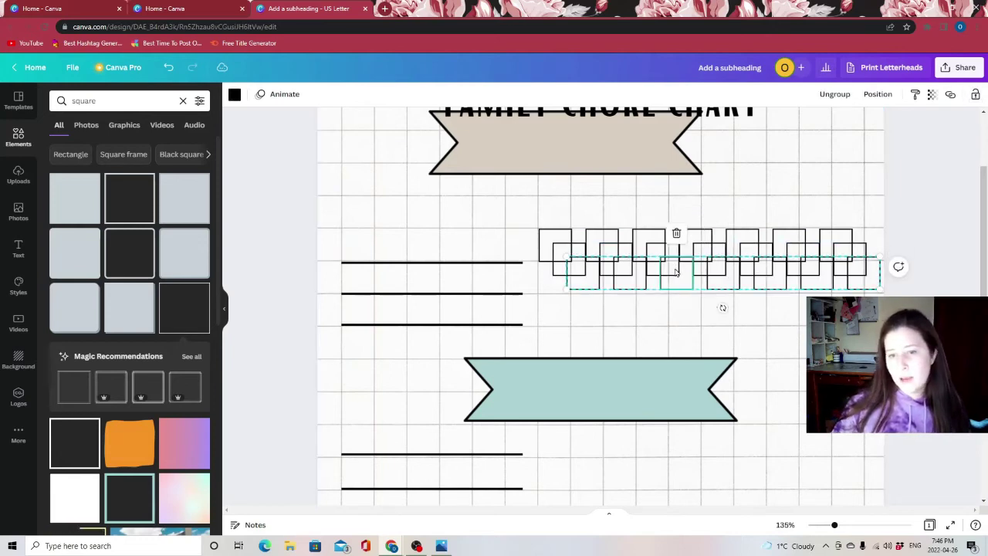
{"action": "left_click_drag", "start_coordinate": [677, 267], "coordinate": [648, 302]}
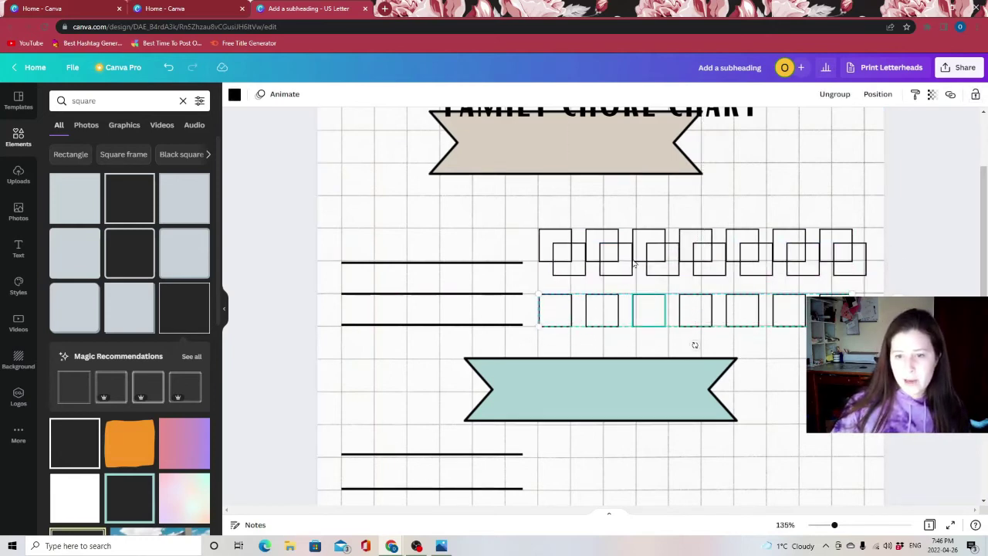
{"action": "left_click_drag", "start_coordinate": [626, 265], "coordinate": [611, 276]}
{"action": "left_click", "coordinate": [822, 191]}
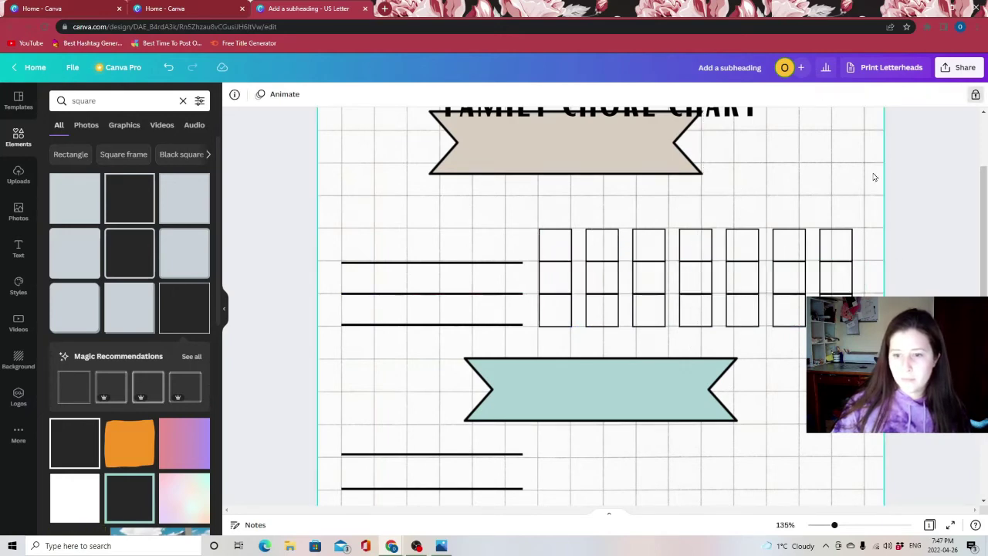
Move the beige banner back to the page's horizontal centre, between the title and the checkbox rows.
{"action": "left_click_drag", "start_coordinate": [834, 526], "coordinate": [823, 525]}
{"action": "left_click_drag", "start_coordinate": [589, 207], "coordinate": [609, 225]}
{"action": "mouse_move", "coordinate": [614, 225]}
{"action": "left_mouse_down"}
{"action": "mouse_move", "coordinate": [602, 223]}
{"action": "mouse_move", "coordinate": [611, 224]}
{"action": "left_mouse_up"}
{"action": "left_click", "coordinate": [728, 232]}
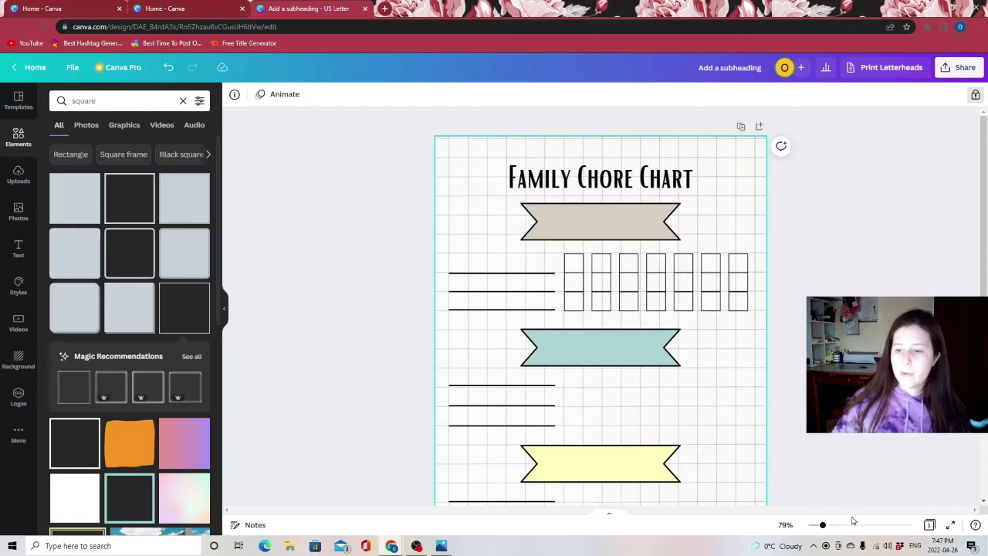
{"action": "left_click_drag", "start_coordinate": [825, 528], "coordinate": [841, 525]}
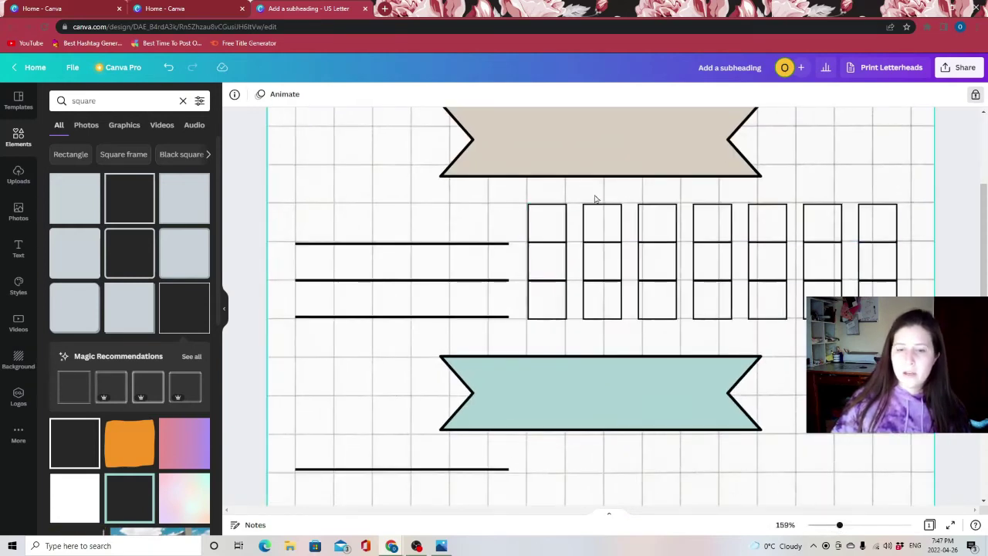
Group the three checkbox rows beside the beige section's lines into one block.
{"action": "left_click", "coordinate": [549, 262]}
{"action": "left_click", "coordinate": [545, 304], "text": "shift"}
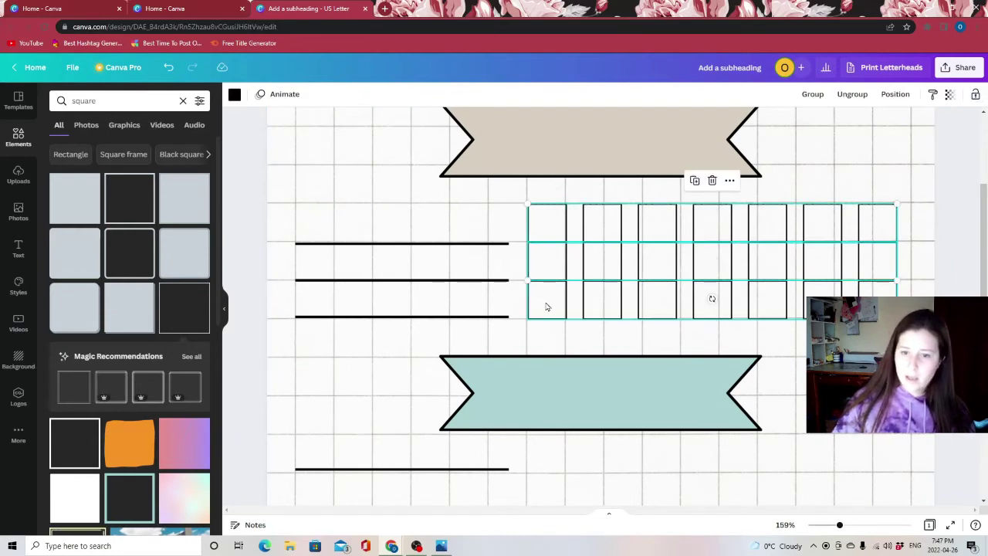
{"action": "left_click", "coordinate": [814, 95]}
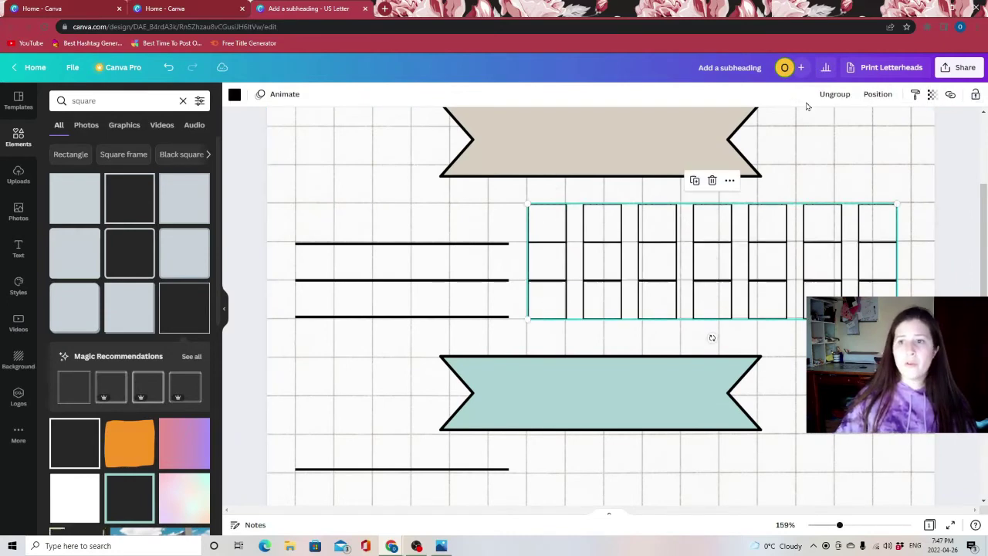
Copy the grouped checkbox block, paste it twice and move one copy down beside the teal section's lines.
{"action": "right_click", "coordinate": [551, 237]}
{"action": "left_click", "coordinate": [601, 262]}
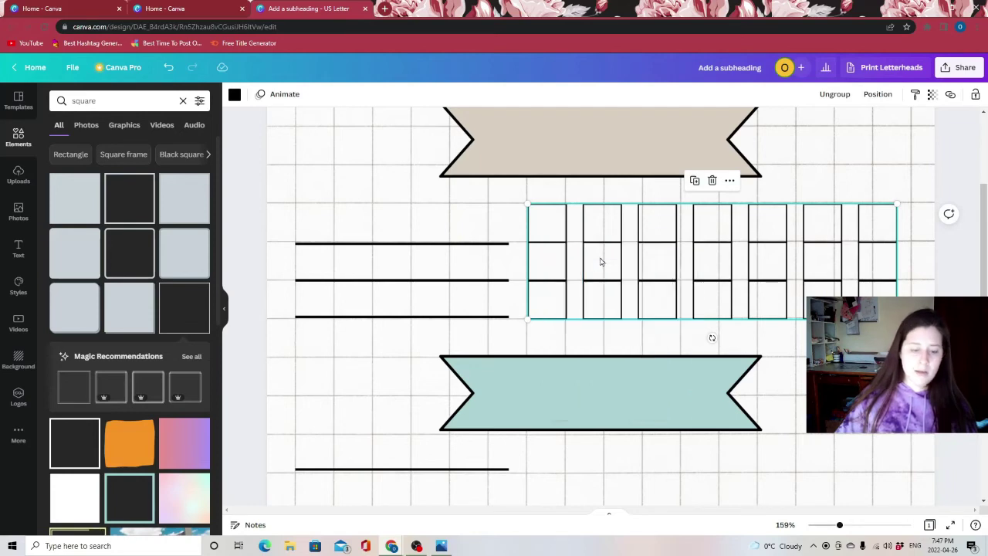
{"action": "key", "text": "ctrl+v"}
{"action": "key", "text": "ctrl+v"}
{"action": "left_click_drag", "start_coordinate": [662, 254], "coordinate": [609, 430]}
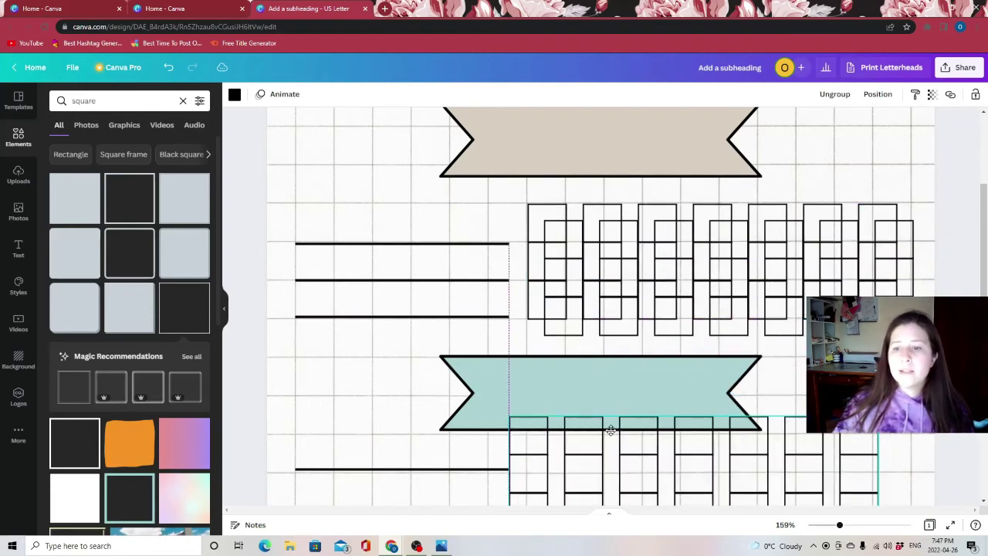
Move the other pasted checkbox block below the yellow banner, beside the last three writing lines.
{"action": "scroll", "coordinate": [681, 317], "scroll_direction": "down", "scroll_amount": 1}
{"action": "scroll", "coordinate": [682, 316], "scroll_direction": "down", "scroll_amount": 3}
{"action": "left_click_drag", "start_coordinate": [690, 124], "coordinate": [665, 461]}
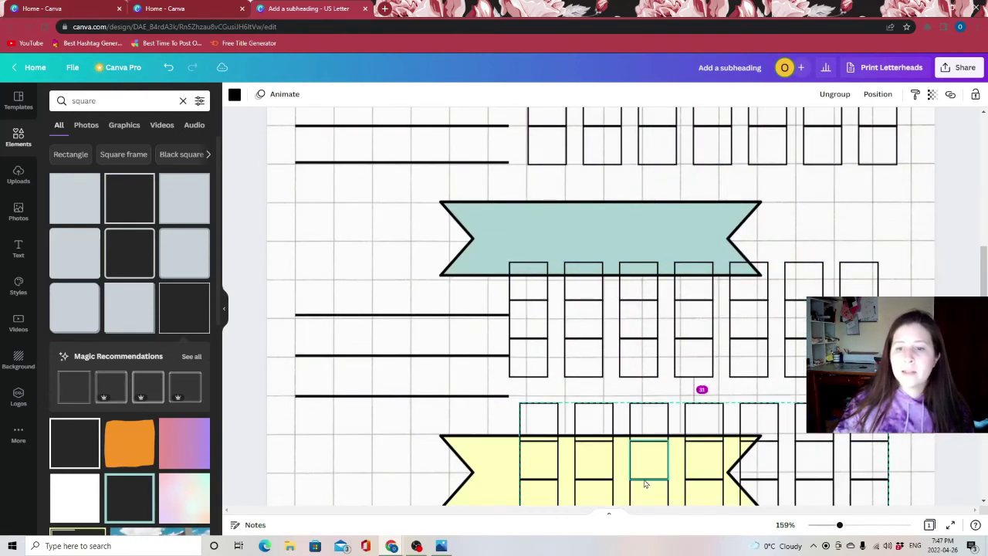
{"action": "scroll", "coordinate": [665, 461], "scroll_direction": "down", "scroll_amount": 3}
{"action": "left_click_drag", "start_coordinate": [660, 317], "coordinate": [666, 437]}
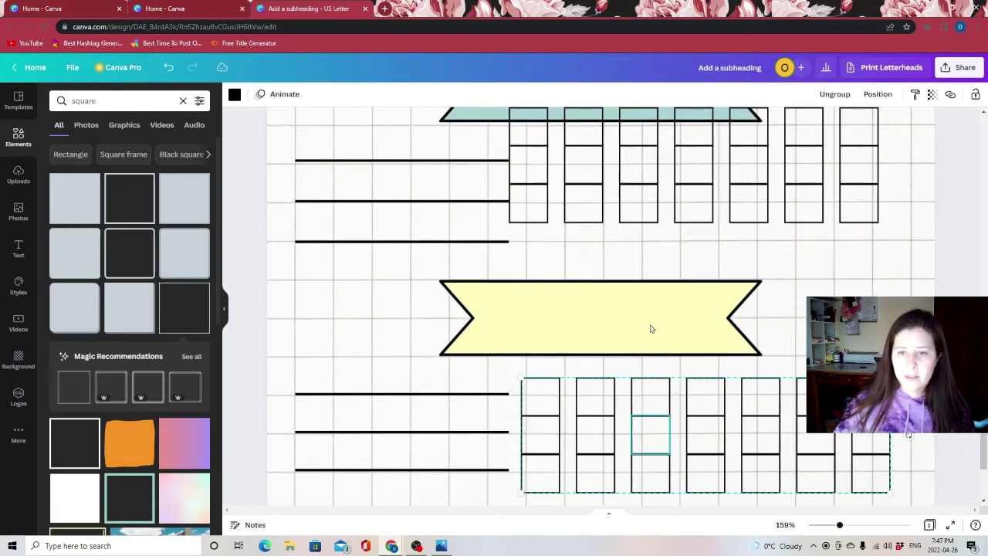
Reposition the teal section's checkbox block just beneath its banner, aligned vertically with the beige section's checkbox columns.
{"action": "left_click_drag", "start_coordinate": [638, 170], "coordinate": [655, 183]}
{"action": "scroll", "coordinate": [722, 281], "scroll_direction": "up", "scroll_amount": 4}
{"action": "left_click_drag", "start_coordinate": [728, 363], "coordinate": [726, 360]}
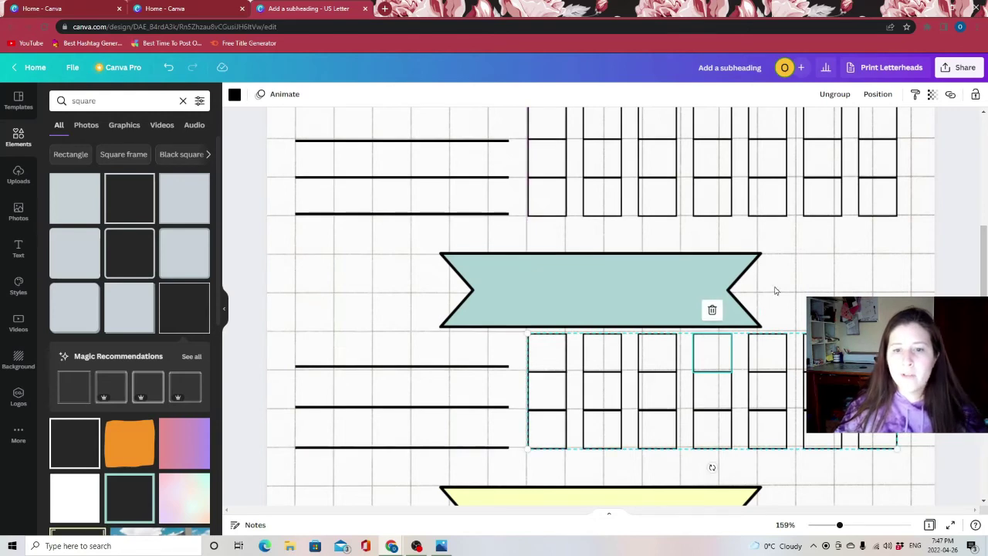
{"action": "left_click", "coordinate": [873, 295]}
{"action": "scroll", "coordinate": [873, 294], "scroll_direction": "down", "scroll_amount": 5}
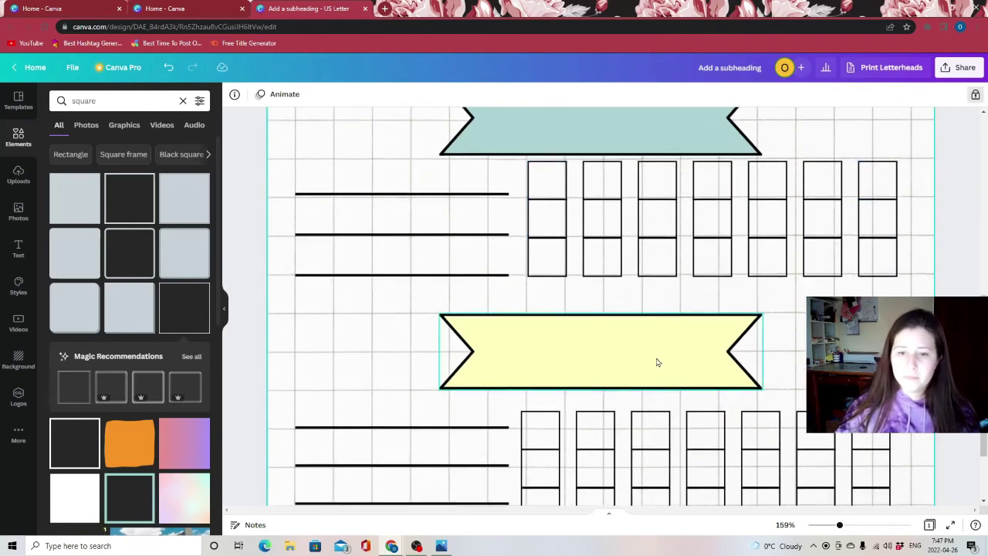
Raise the yellow banner and its checkbox block, aligning the block with the checkbox columns above and its bottom row with the last line.
{"action": "left_click_drag", "start_coordinate": [593, 374], "coordinate": [598, 349]}
{"action": "left_click_drag", "start_coordinate": [607, 245], "coordinate": [610, 219]}
{"action": "left_click_drag", "start_coordinate": [602, 353], "coordinate": [602, 351]}
{"action": "left_click", "coordinate": [869, 230]}
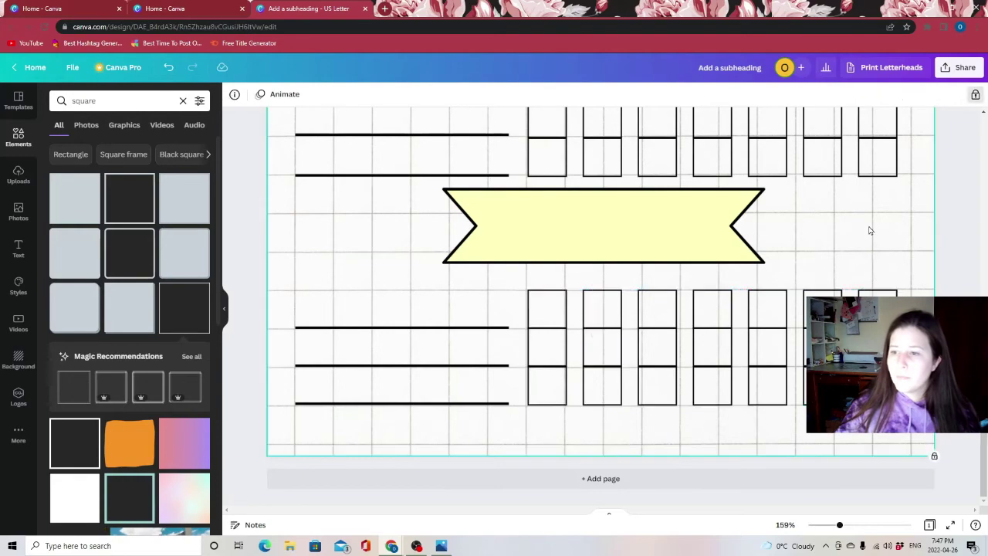
Enlarge the beige banner slightly outward from its upper-left corner.
{"action": "mouse_move", "coordinate": [840, 528]}
{"action": "left_mouse_down"}
{"action": "mouse_move", "coordinate": [812, 529]}
{"action": "mouse_move", "coordinate": [825, 530]}
{"action": "left_mouse_up"}
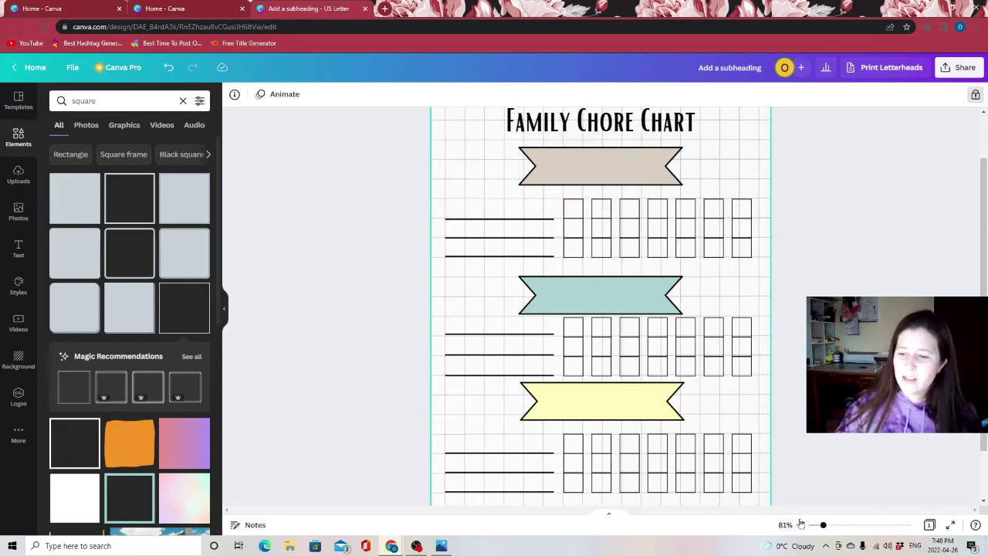
{"action": "left_click_drag", "start_coordinate": [824, 526], "coordinate": [820, 526]}
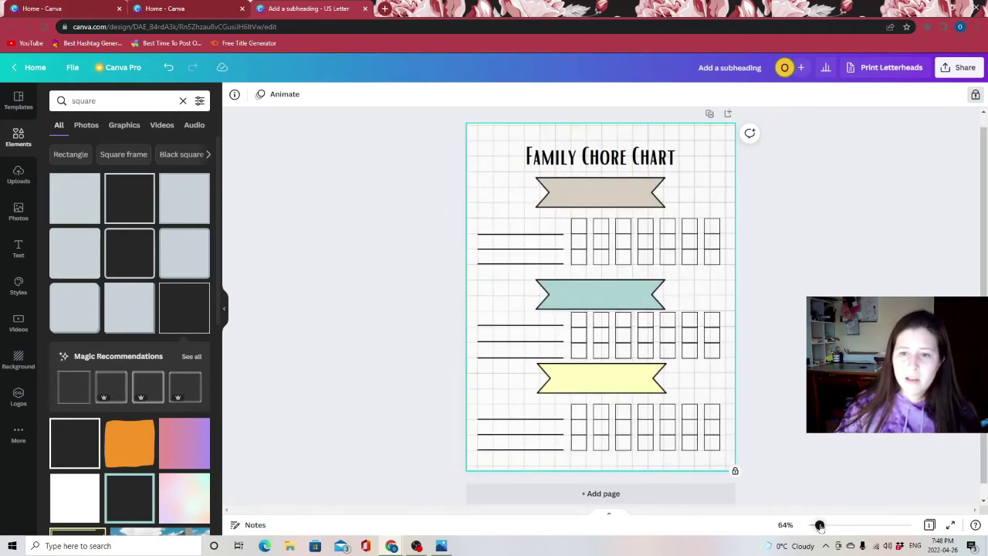
{"action": "left_click", "coordinate": [574, 191]}
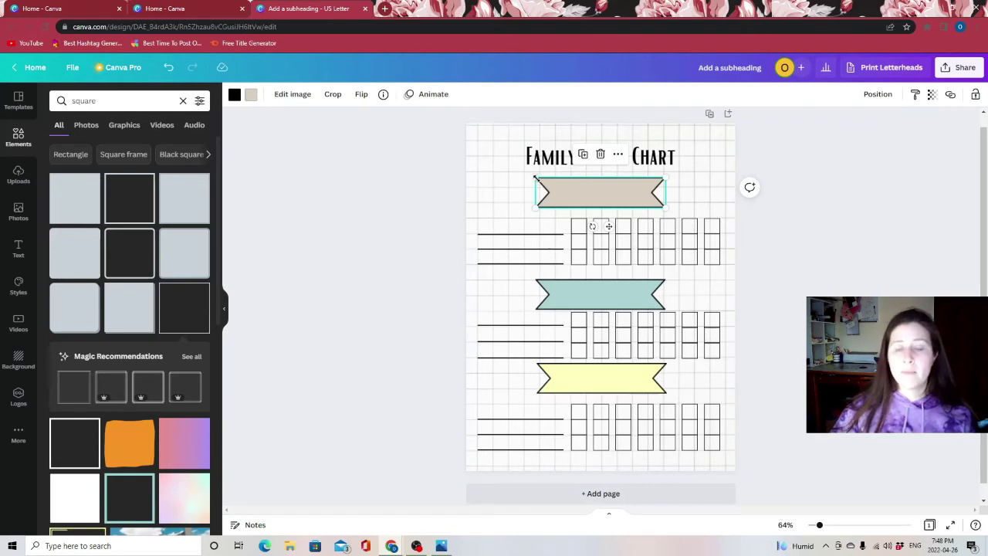
{"action": "mouse_move", "coordinate": [536, 179]}
{"action": "left_mouse_down"}
{"action": "mouse_move", "coordinate": [441, 135]}
{"action": "mouse_move", "coordinate": [305, 115]}
{"action": "mouse_move", "coordinate": [654, 202]}
{"action": "mouse_move", "coordinate": [517, 174]}
{"action": "mouse_move", "coordinate": [535, 177]}
{"action": "left_mouse_up"}
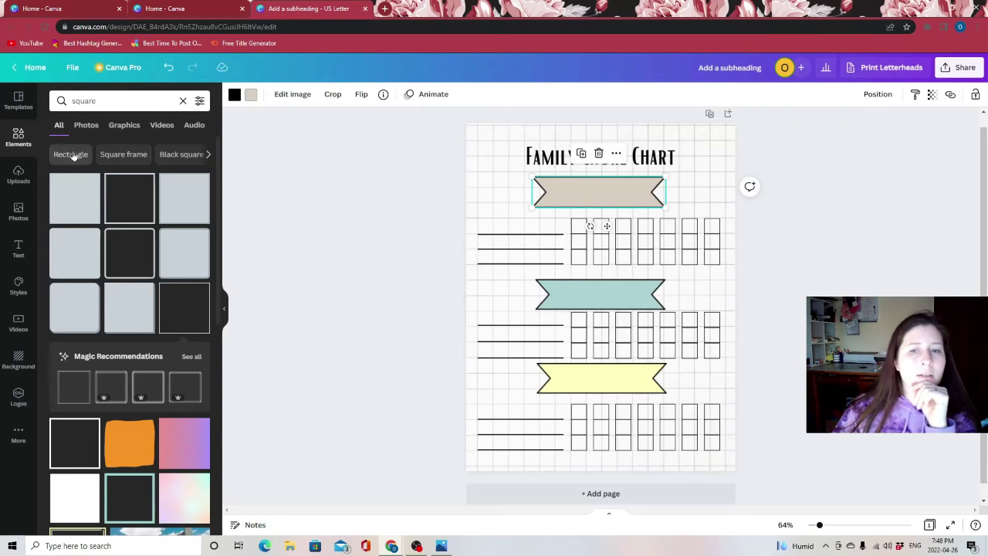
Add a yellow rectangle shape, flatten it into a wide bar and place it over the yellow banner.
{"action": "left_click", "coordinate": [73, 154]}
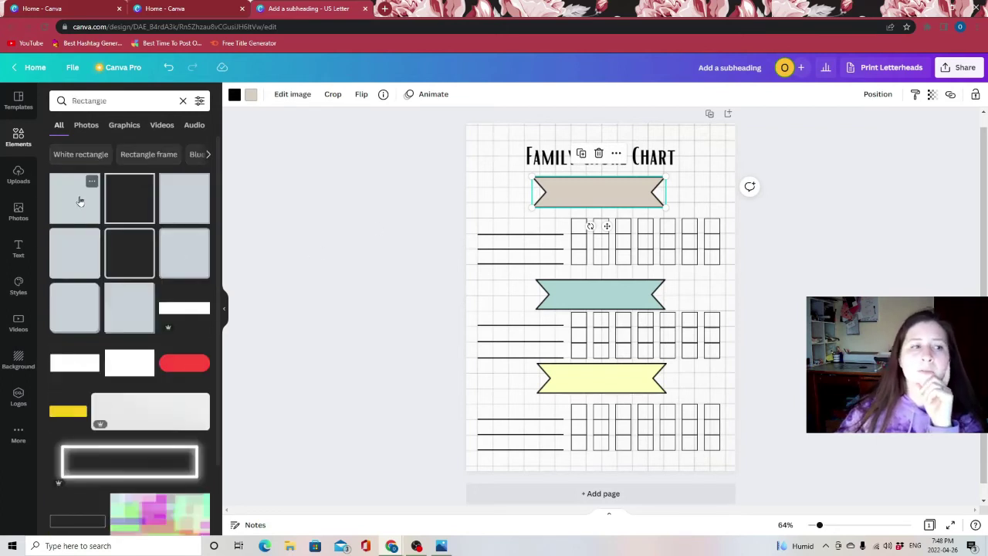
{"action": "left_click", "coordinate": [79, 201]}
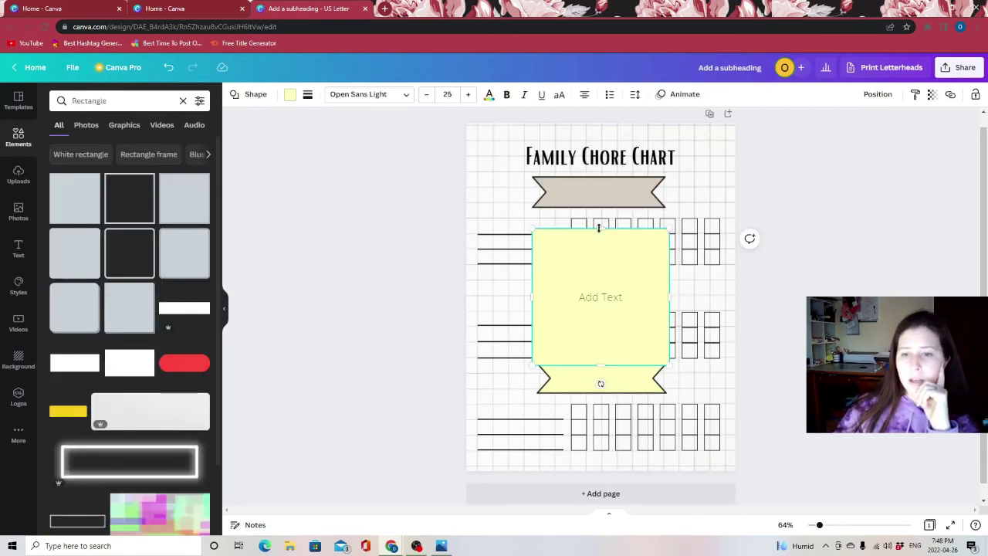
{"action": "left_click_drag", "start_coordinate": [598, 228], "coordinate": [601, 326]}
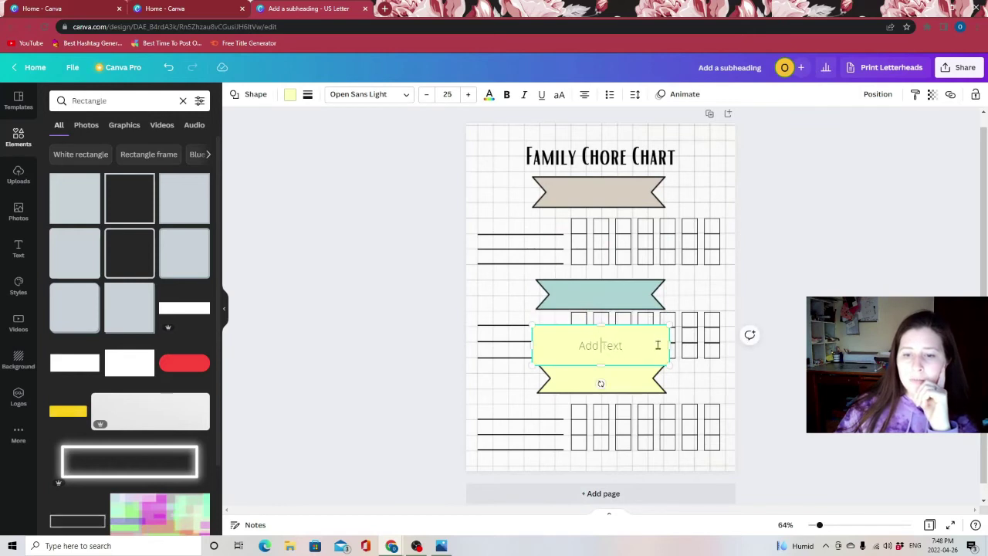
{"action": "key", "text": "Escape"}
{"action": "left_click_drag", "start_coordinate": [663, 343], "coordinate": [684, 390]}
Add a second rectangle, flatten it into a bar over the first checkbox block and colour it the document's teal.
{"action": "left_click", "coordinate": [75, 210]}
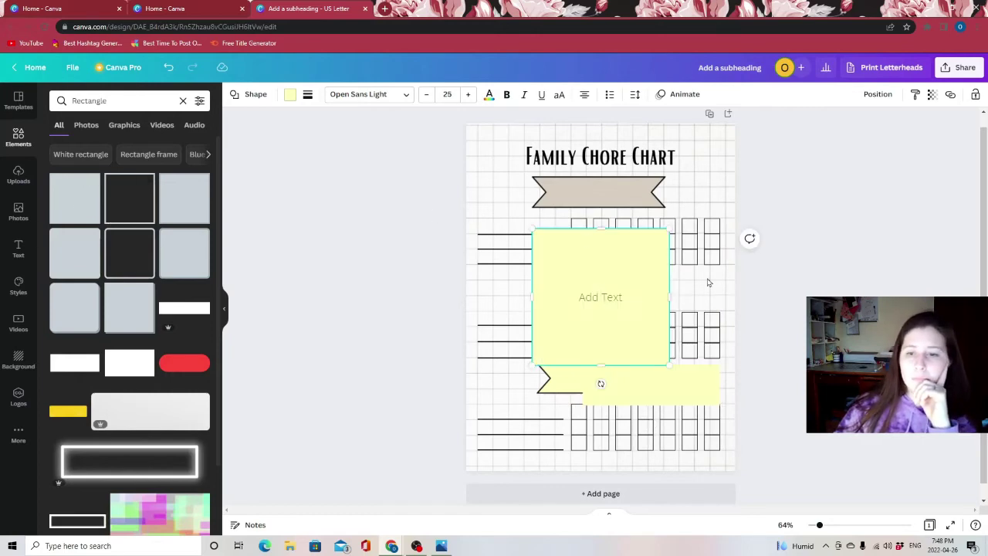
{"action": "left_click_drag", "start_coordinate": [600, 223], "coordinate": [601, 317]}
{"action": "left_click_drag", "start_coordinate": [651, 358], "coordinate": [678, 245]}
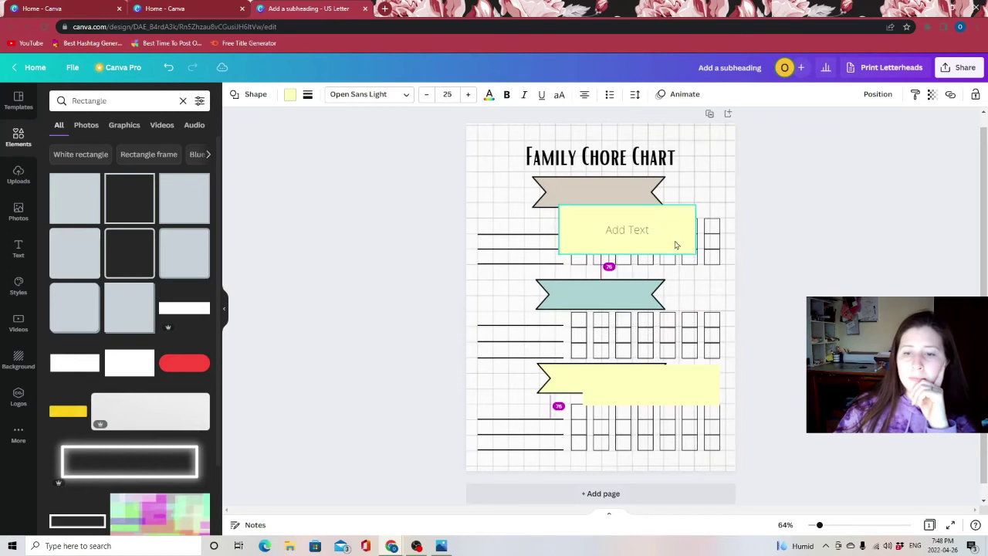
{"action": "left_click", "coordinate": [290, 94]}
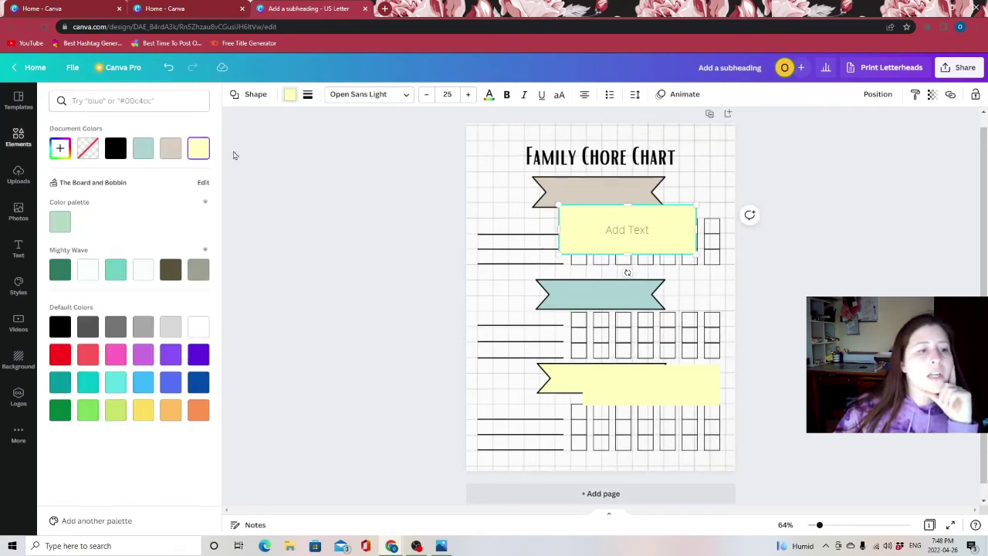
{"action": "left_click", "coordinate": [142, 149]}
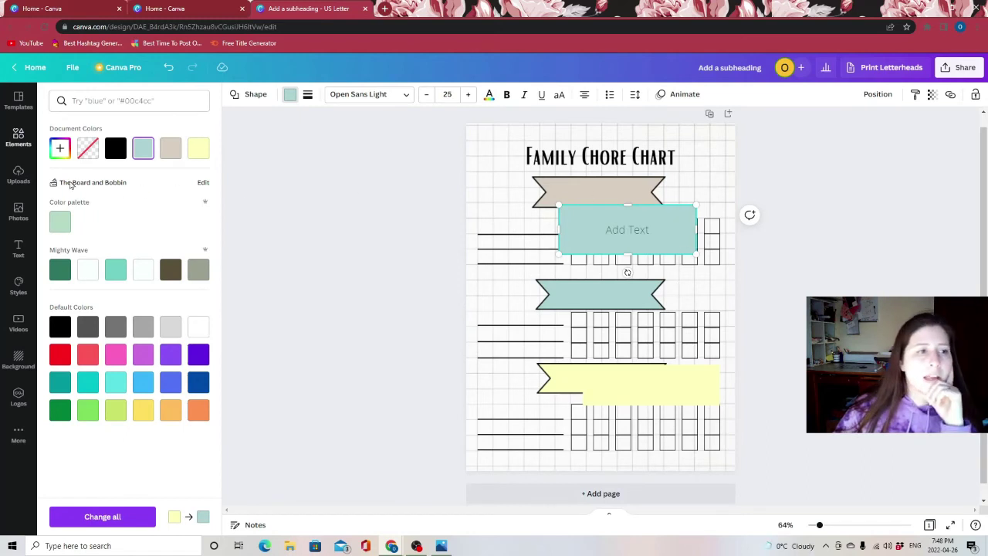
{"action": "left_click", "coordinate": [19, 139]}
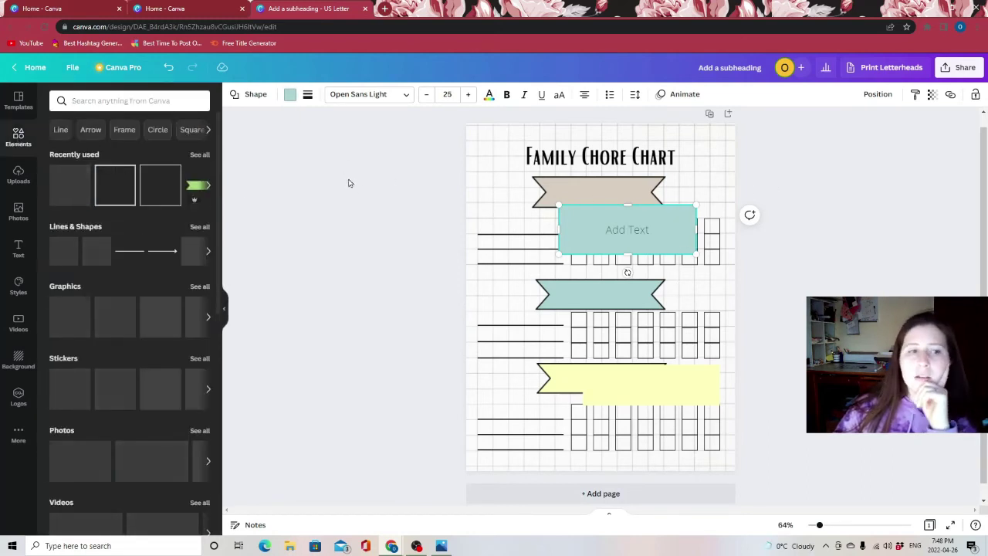
{"action": "key", "text": "r"}
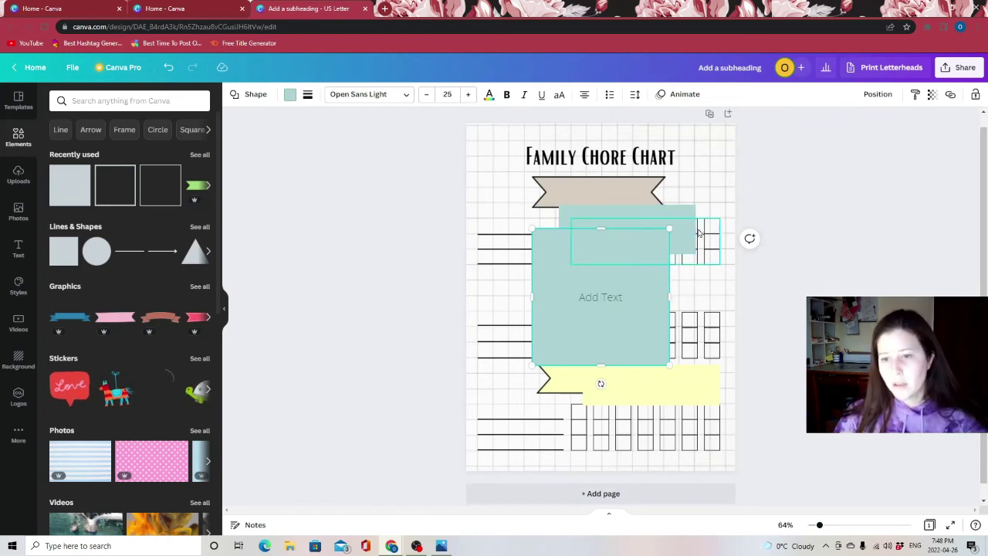
{"action": "left_click", "coordinate": [630, 315]}
{"action": "key", "text": "ctrl+z"}
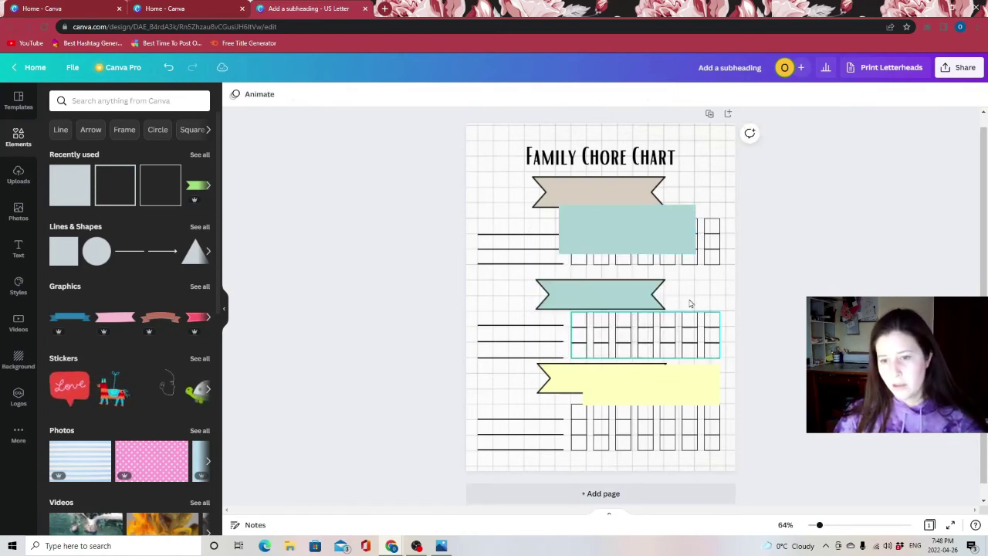
Move the teal bar down so it sits directly on top of the yellow bar's upper edge.
{"action": "left_click", "coordinate": [631, 229]}
{"action": "left_click_drag", "start_coordinate": [658, 223], "coordinate": [683, 334]}
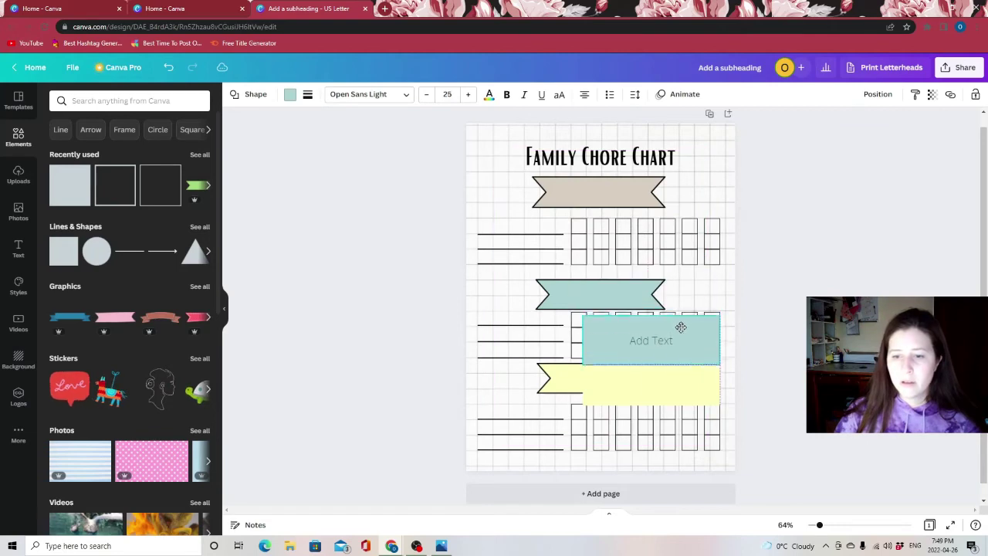
Replace the three banners with a new rectangle coloured beige and flattened into a thin strip beneath the title.
{"action": "key", "text": "ctrl+z"}
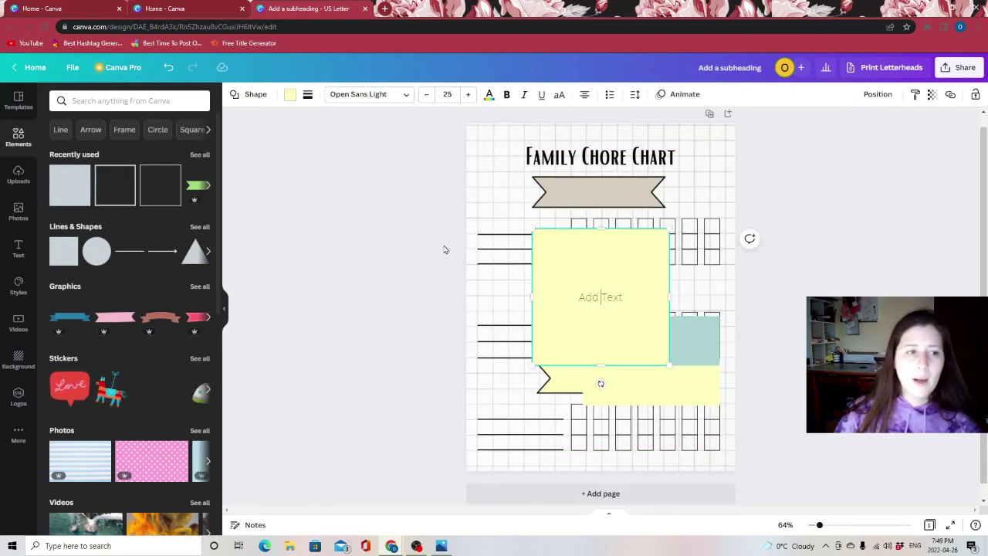
{"action": "left_click", "coordinate": [290, 95]}
{"action": "left_click", "coordinate": [171, 149]}
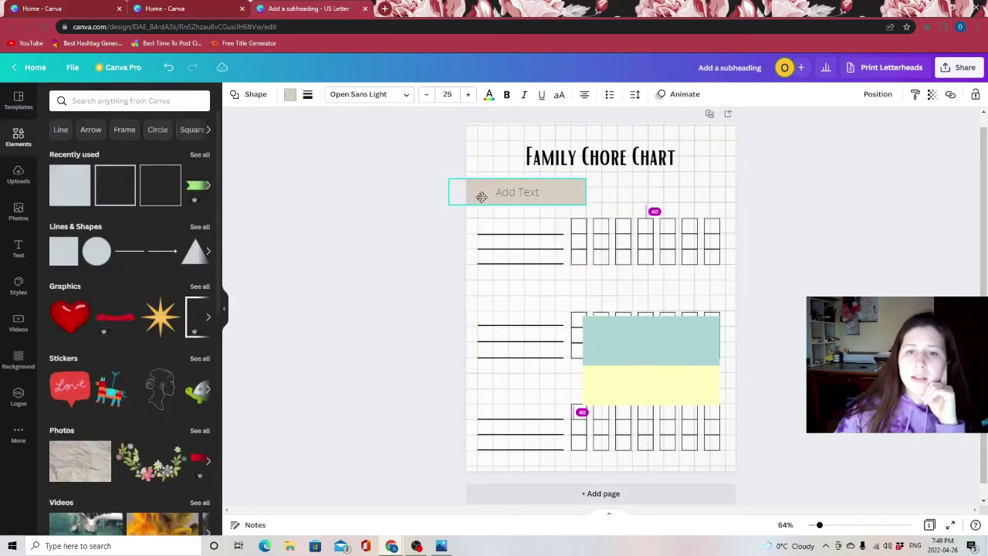
{"action": "left_click_drag", "start_coordinate": [482, 198], "coordinate": [485, 189]}
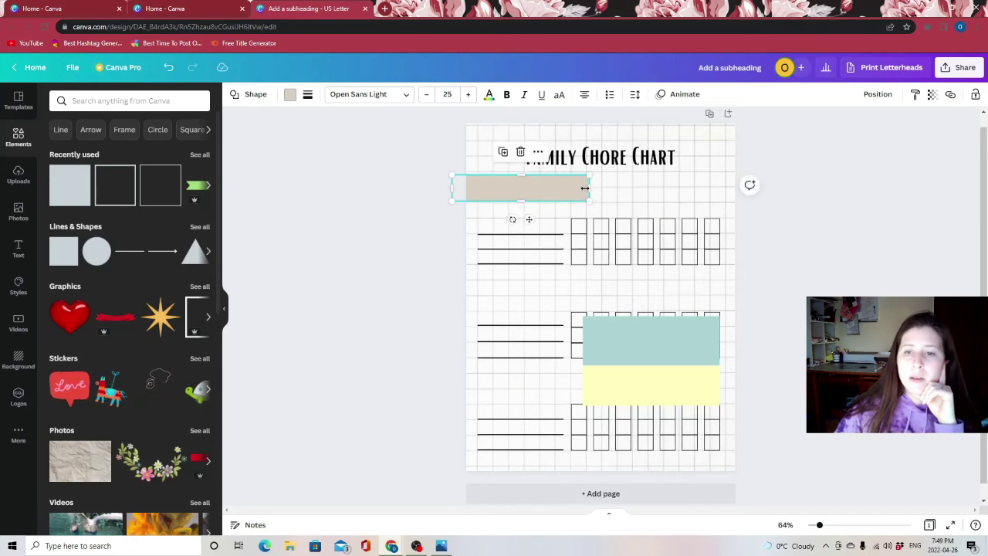
Stretch the beige strip across the full page width and reduce its height slightly from the upper edge.
{"action": "left_click_drag", "start_coordinate": [589, 189], "coordinate": [818, 187]}
{"action": "left_click", "coordinate": [873, 258]}
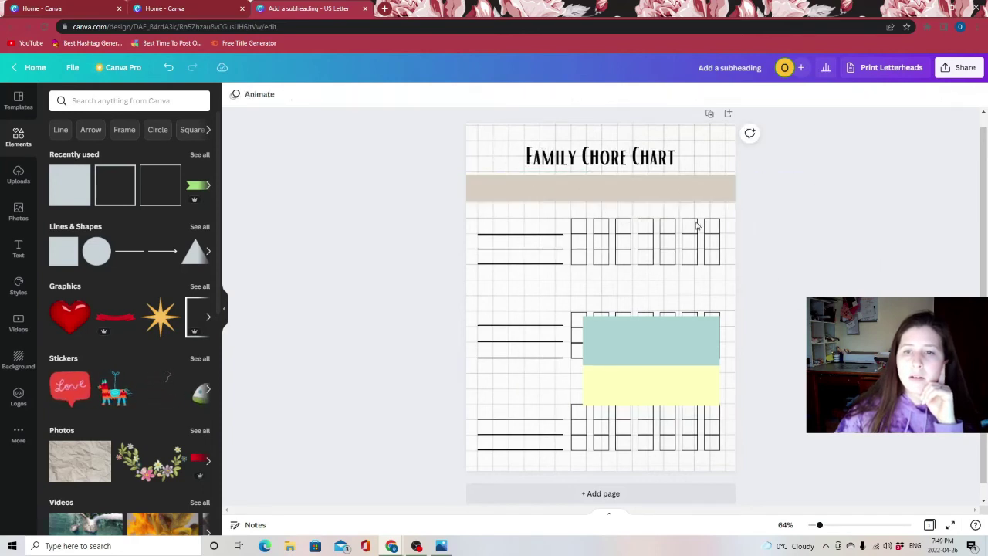
{"action": "left_click", "coordinate": [613, 186]}
{"action": "left_click_drag", "start_coordinate": [638, 176], "coordinate": [637, 181]}
{"action": "key", "text": "Escape"}
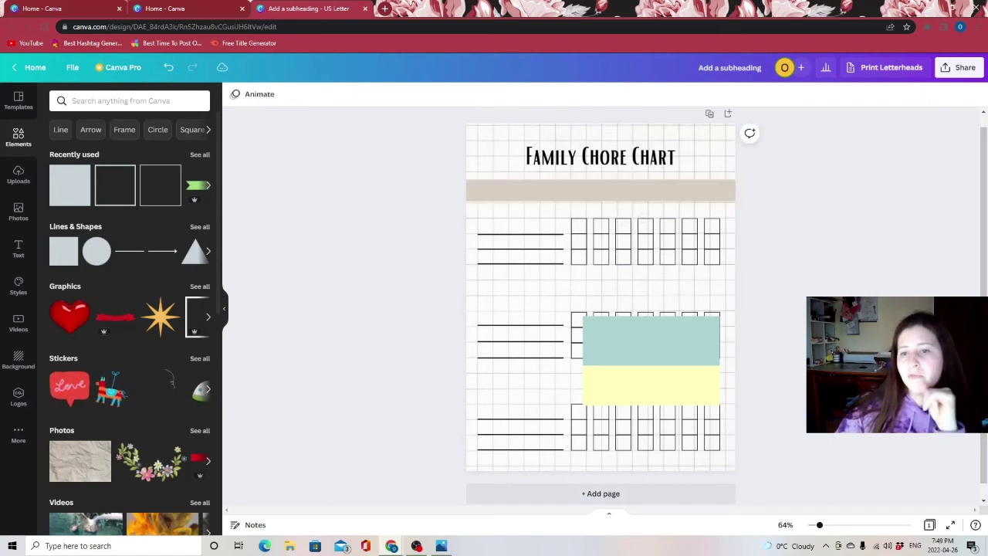
Fine-tune the beige strip's vertical position so it sits evenly between the title and the first checkbox block.
{"action": "left_click", "coordinate": [606, 192]}
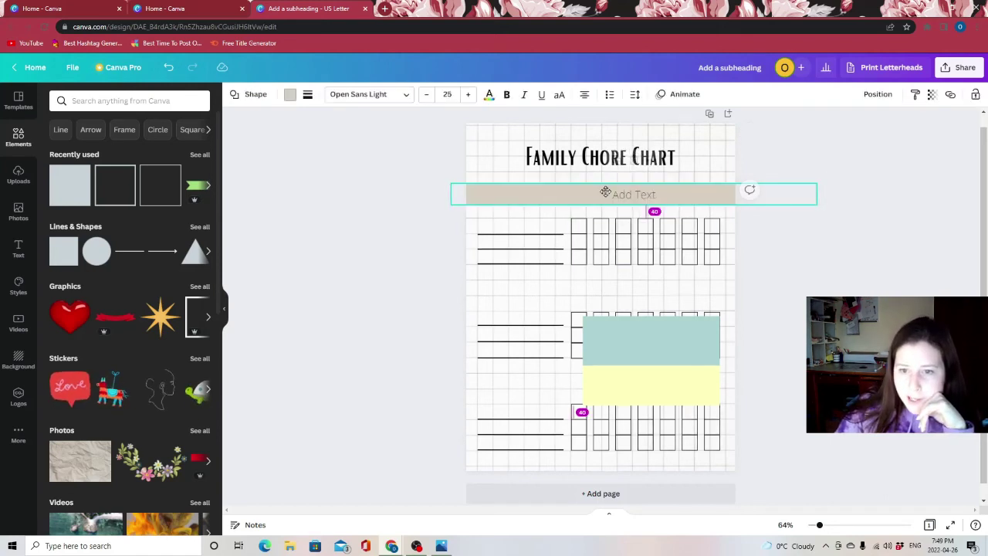
{"action": "left_click_drag", "start_coordinate": [604, 190], "coordinate": [605, 186]}
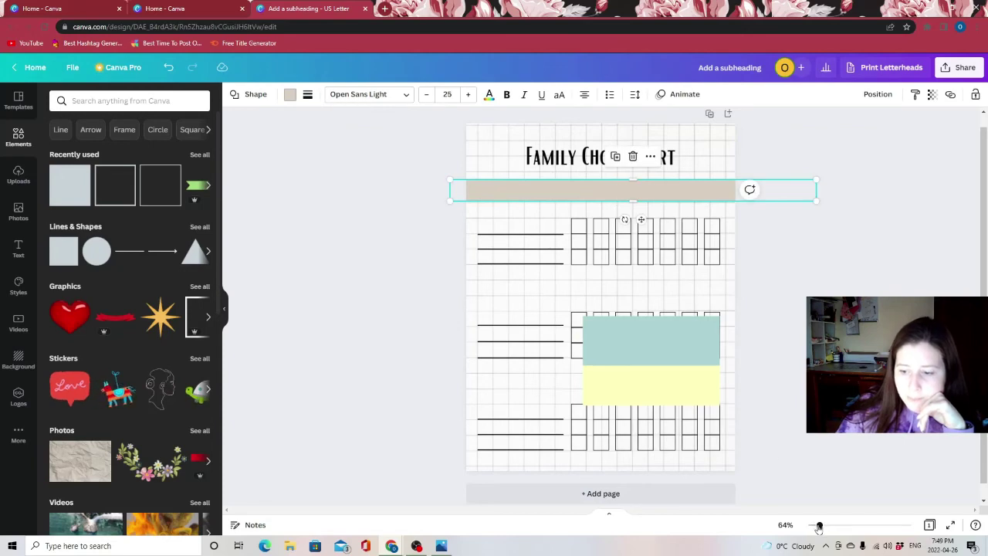
{"action": "left_click_drag", "start_coordinate": [819, 526], "coordinate": [834, 526]}
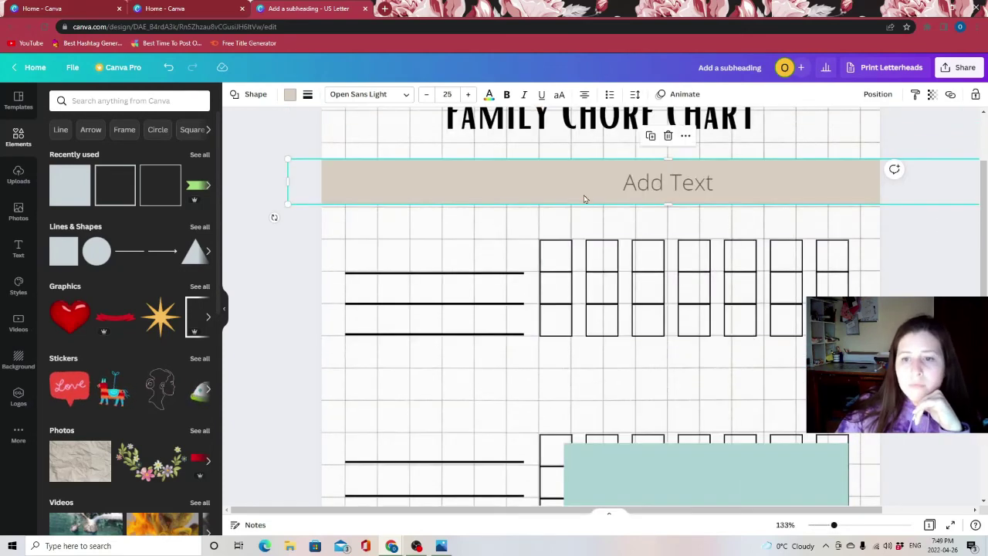
{"action": "left_click_drag", "start_coordinate": [595, 193], "coordinate": [594, 196]}
{"action": "key", "text": "Escape"}
{"action": "scroll", "coordinate": [877, 511], "scroll_direction": "down", "scroll_amount": 3}
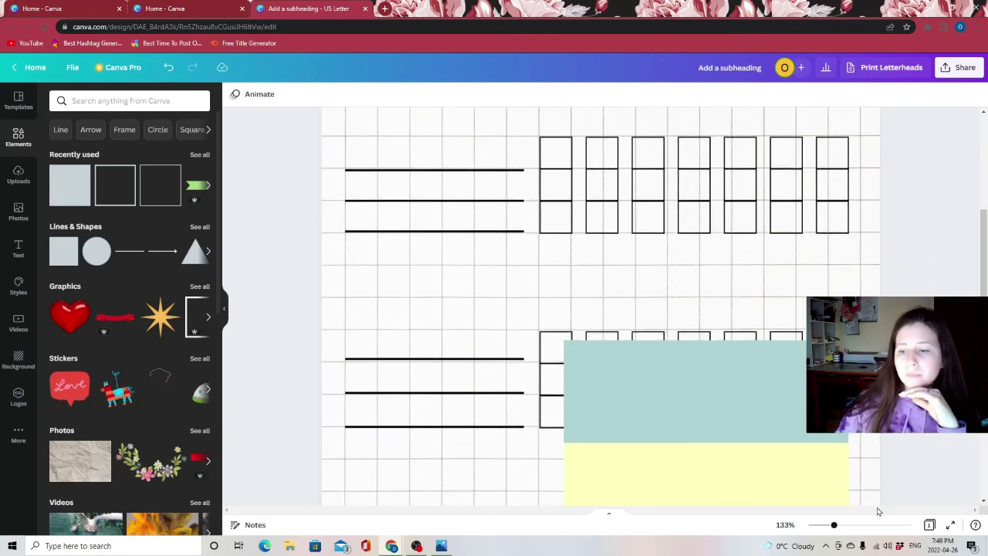
Delete the teal bar covering the second section's checkboxes.
{"action": "left_click_drag", "start_coordinate": [834, 527], "coordinate": [820, 526]}
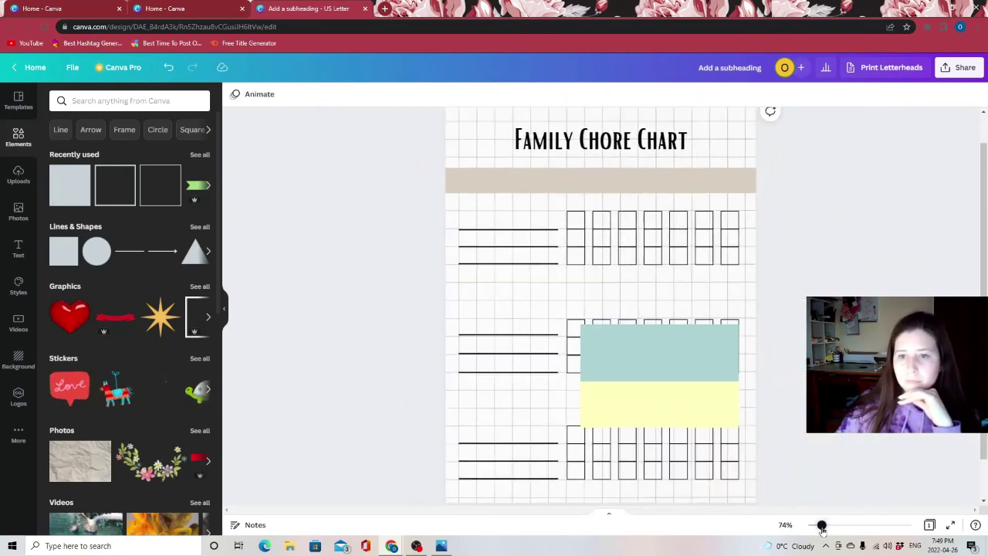
{"action": "left_click", "coordinate": [677, 359]}
{"action": "key", "text": "Delete"}
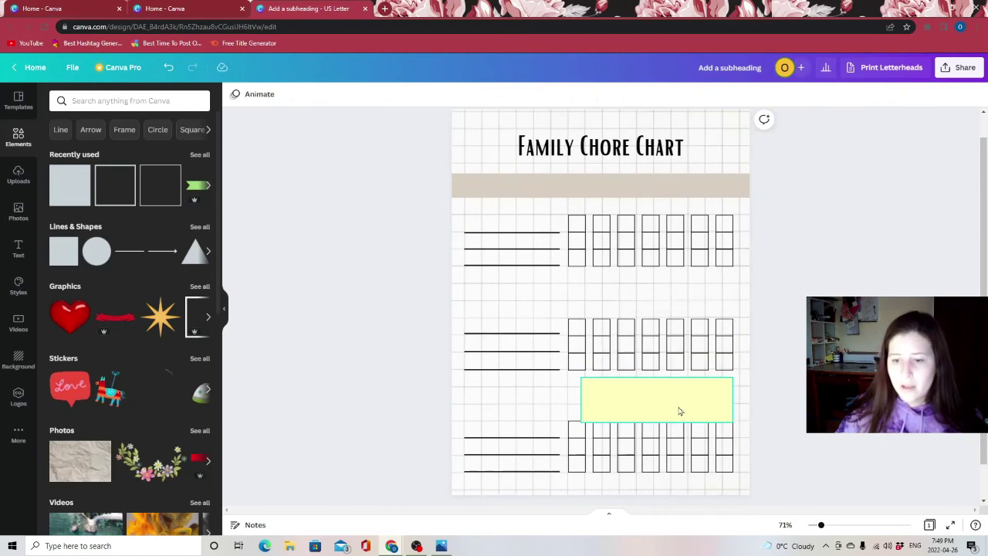
Replace the yellow block with copies of the beige strip above the second and third sections, coloured light blue and pale yellow.
{"action": "left_click", "coordinate": [679, 409]}
{"action": "key", "text": "Delete"}
{"action": "left_click", "coordinate": [564, 193]}
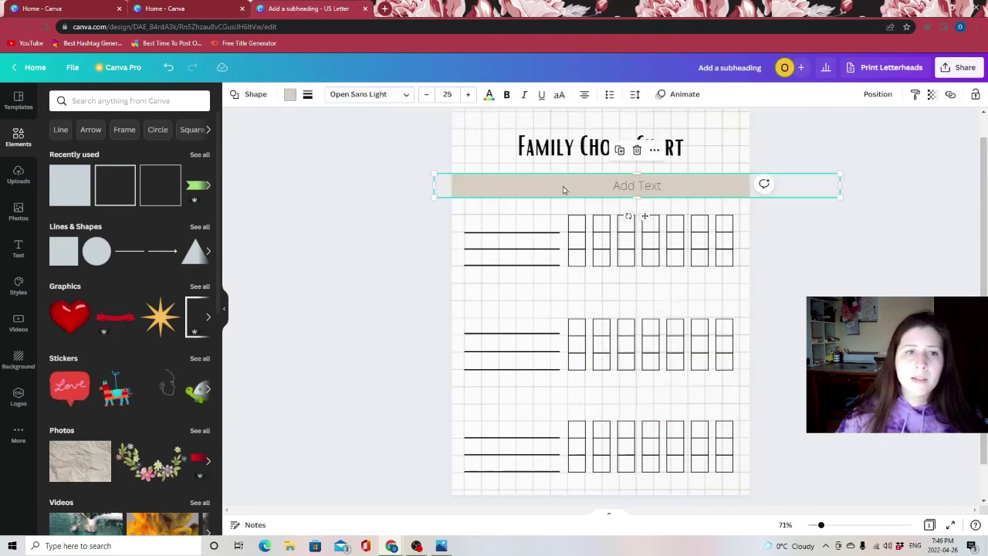
{"action": "right_click", "coordinate": [541, 203]}
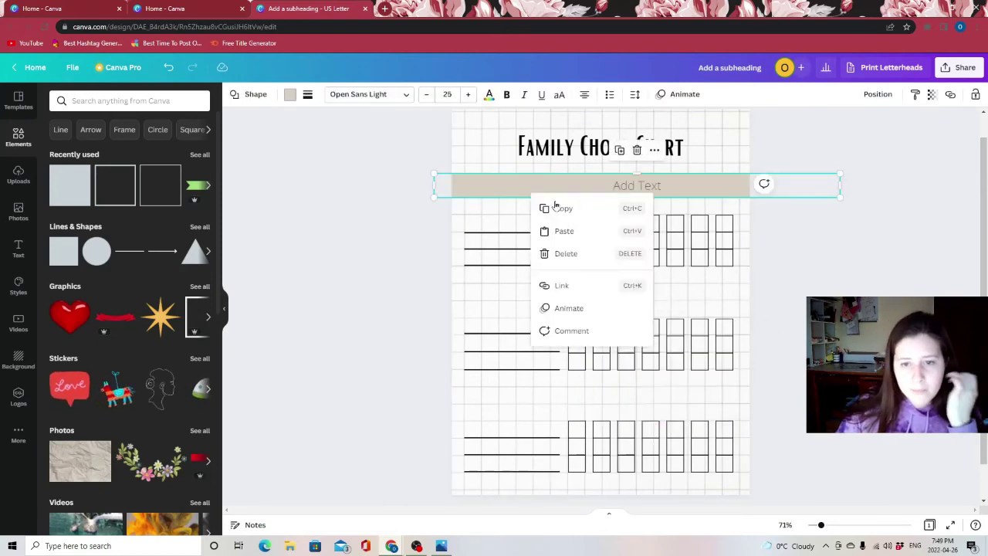
{"action": "left_click", "coordinate": [563, 229]}
{"action": "left_click_drag", "start_coordinate": [635, 288], "coordinate": [635, 288]}
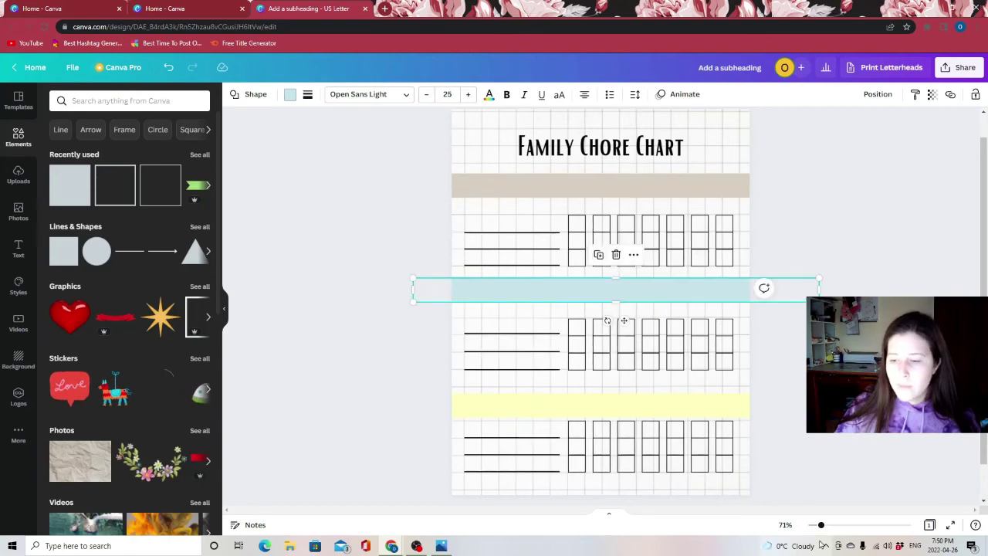
Fine-tune the vertical positions of the light blue and yellow strips so they sit evenly between the checkbox sections.
{"action": "left_click_drag", "start_coordinate": [821, 526], "coordinate": [832, 526]}
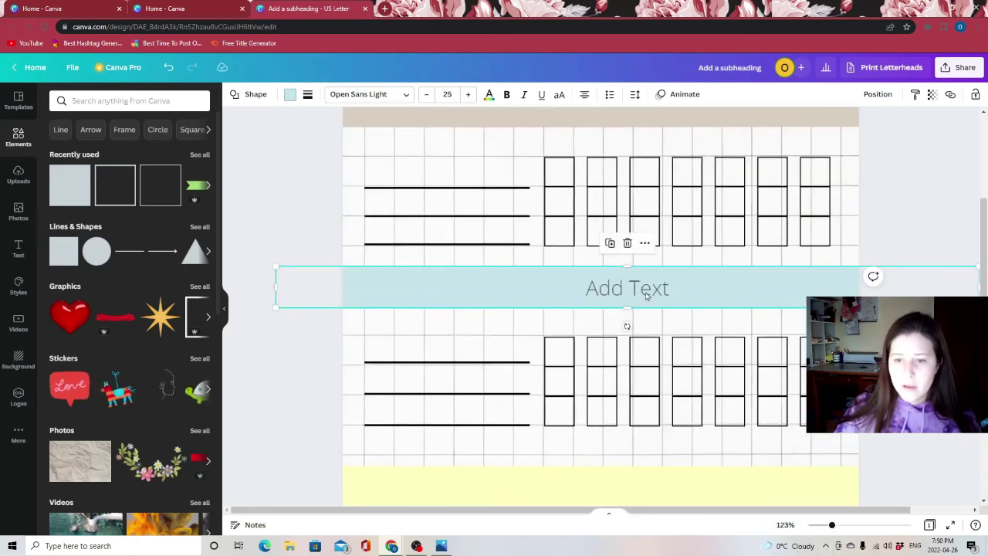
{"action": "left_click_drag", "start_coordinate": [648, 290], "coordinate": [647, 297]}
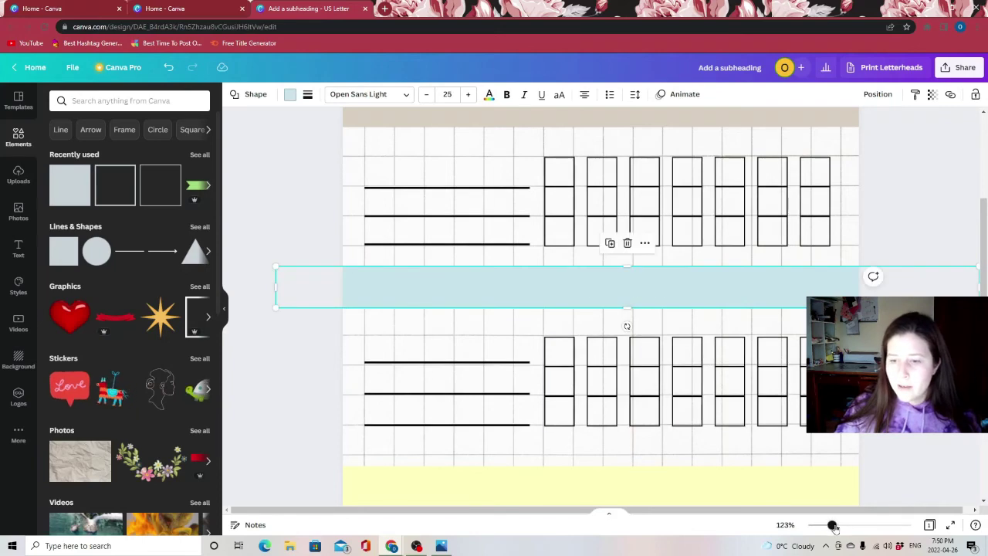
{"action": "left_click_drag", "start_coordinate": [834, 527], "coordinate": [856, 527]}
{"action": "left_click_drag", "start_coordinate": [697, 304], "coordinate": [691, 232]}
{"action": "scroll", "coordinate": [795, 380], "scroll_direction": "down", "scroll_amount": 8}
{"action": "left_click", "coordinate": [651, 271]}
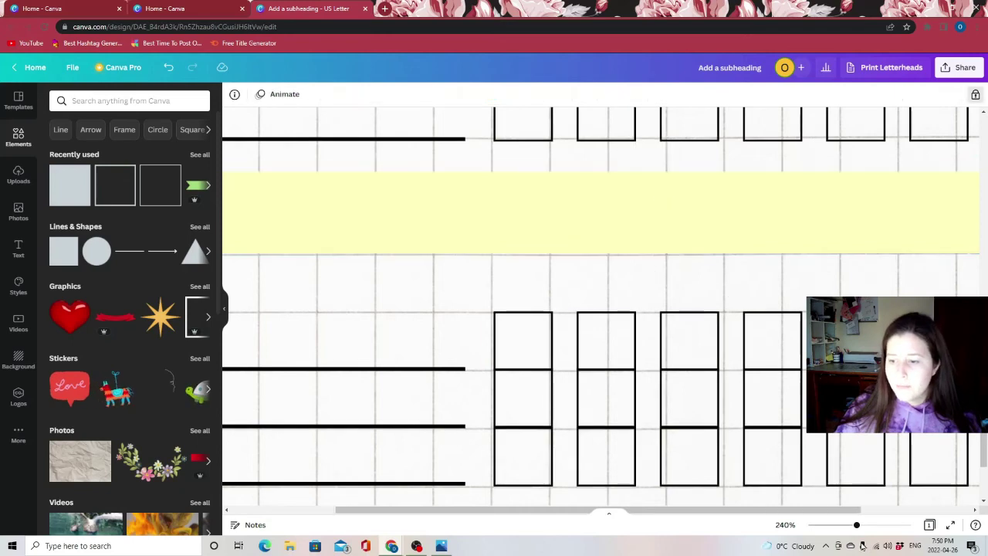
{"action": "left_click_drag", "start_coordinate": [857, 529], "coordinate": [820, 533]}
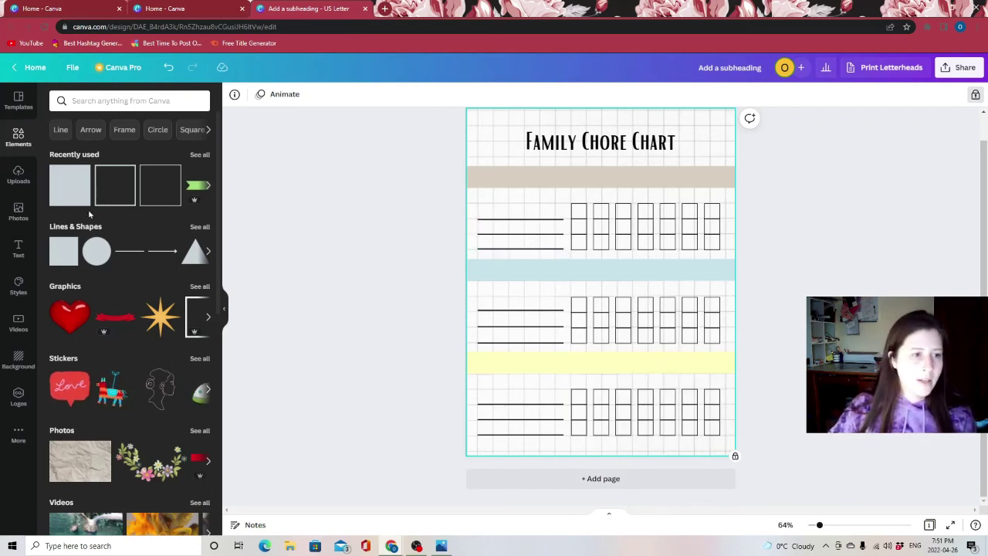
Add a body text label reading "Su" and place it above the first checkbox column of the first section.
{"action": "left_click", "coordinate": [18, 249]}
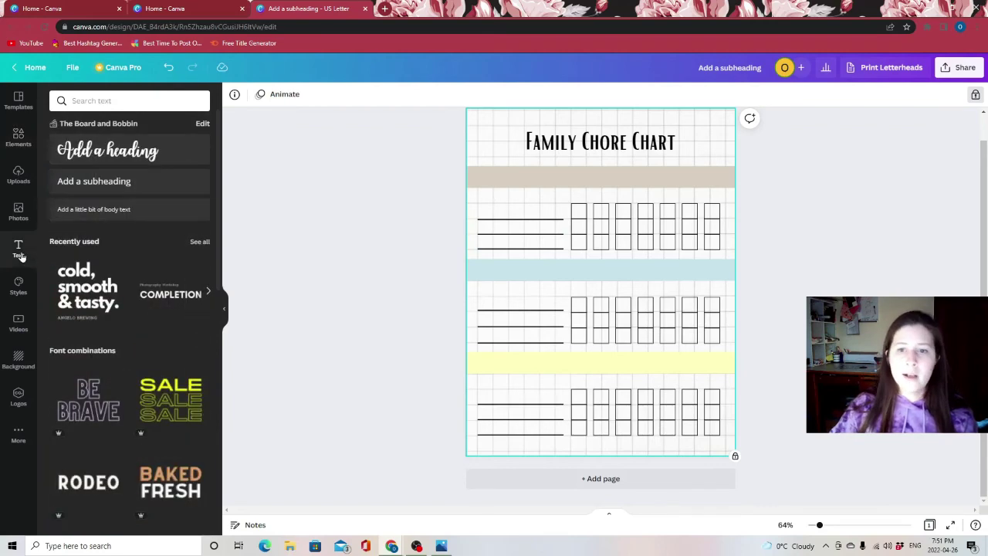
{"action": "left_click", "coordinate": [107, 210]}
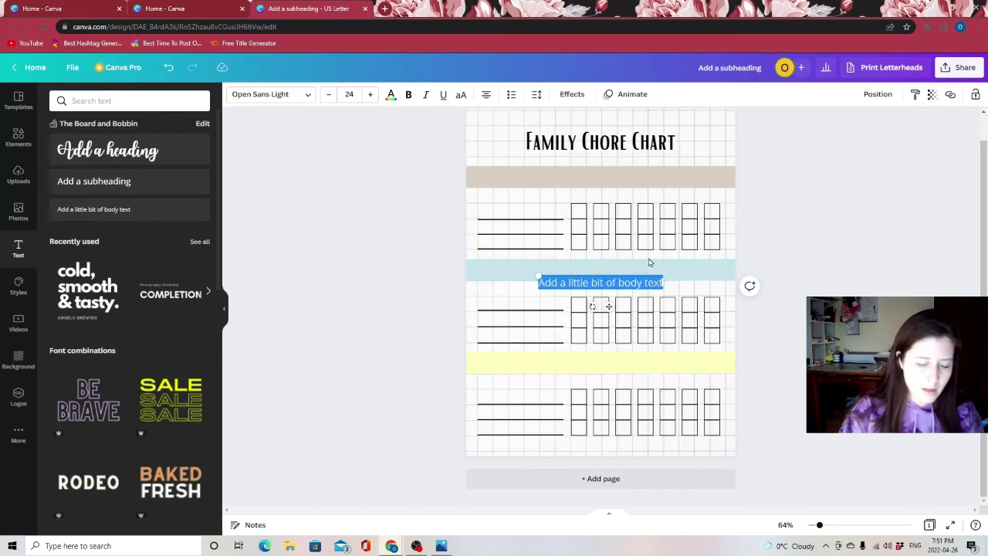
{"action": "type", "text": "Su"}
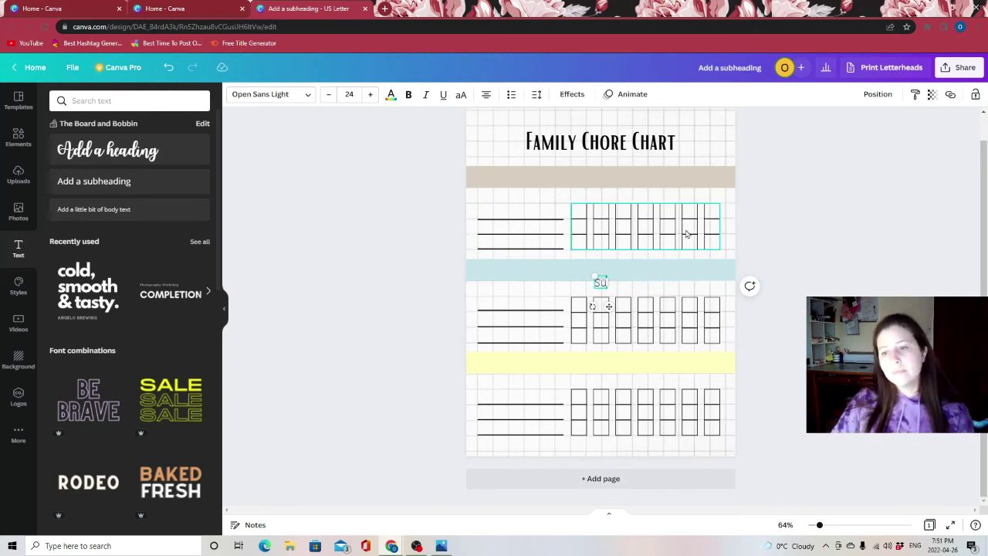
{"action": "left_click", "coordinate": [803, 234]}
{"action": "left_click_drag", "start_coordinate": [601, 284], "coordinate": [581, 199]}
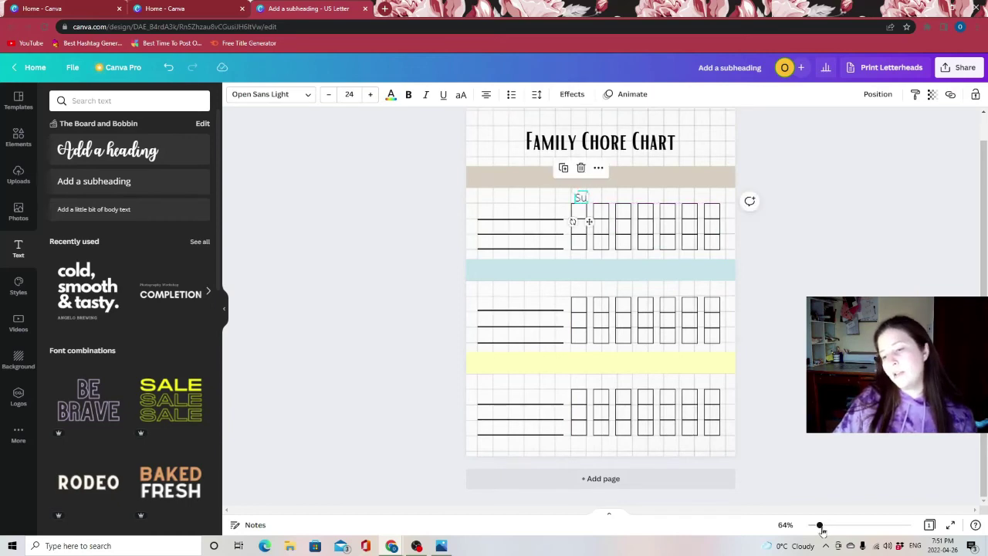
Shrink the "Su" label to font size 18.6 and position it between the beige strip and the first checkbox.
{"action": "left_click_drag", "start_coordinate": [822, 530], "coordinate": [848, 526]}
{"action": "scroll", "coordinate": [632, 375], "scroll_direction": "up", "scroll_amount": 3}
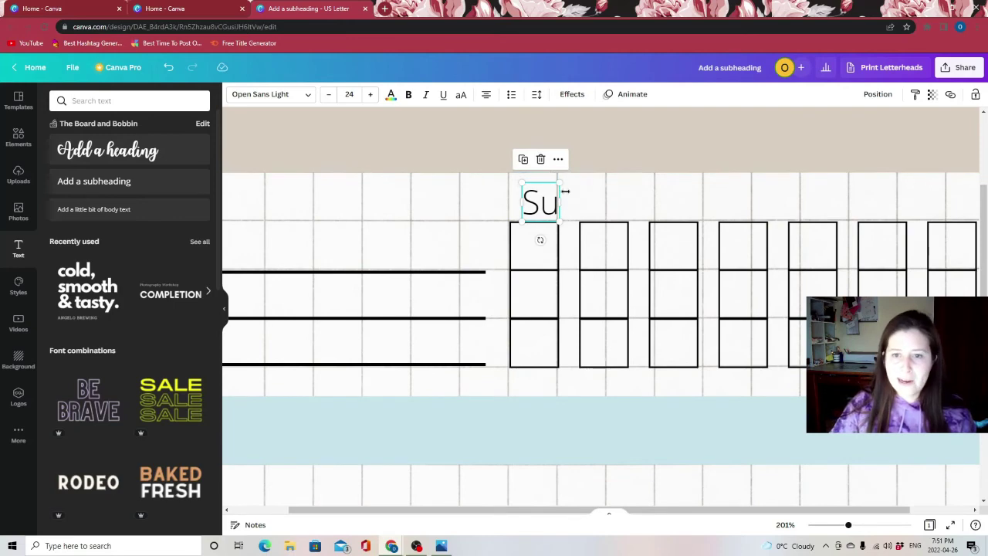
{"action": "left_click_drag", "start_coordinate": [561, 180], "coordinate": [549, 195]}
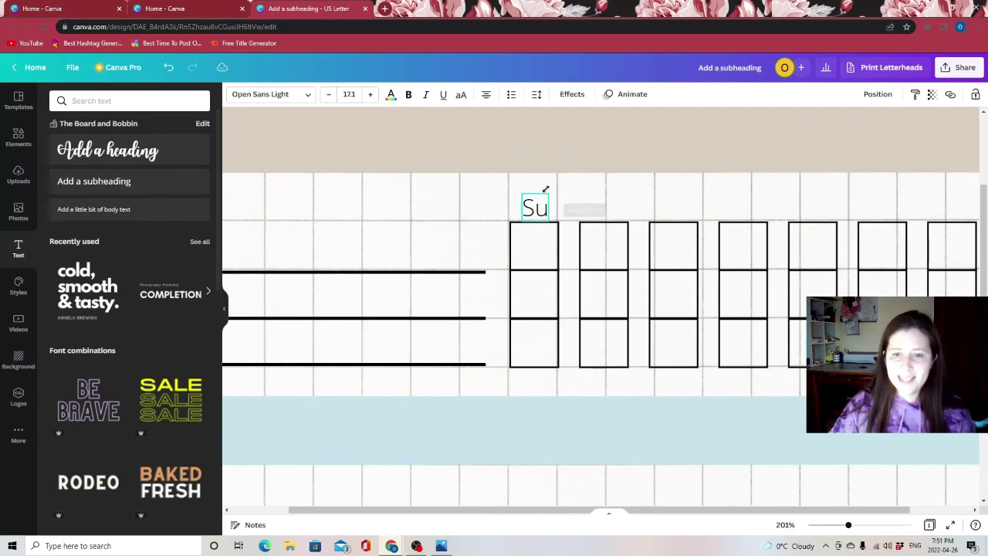
{"action": "left_click", "coordinate": [558, 194]}
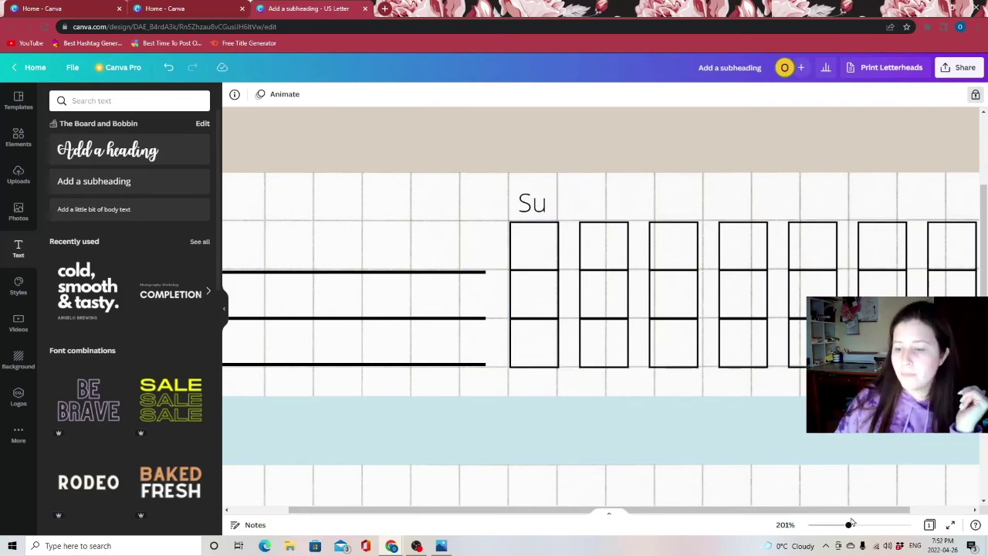
{"action": "left_click_drag", "start_coordinate": [850, 526], "coordinate": [841, 526]}
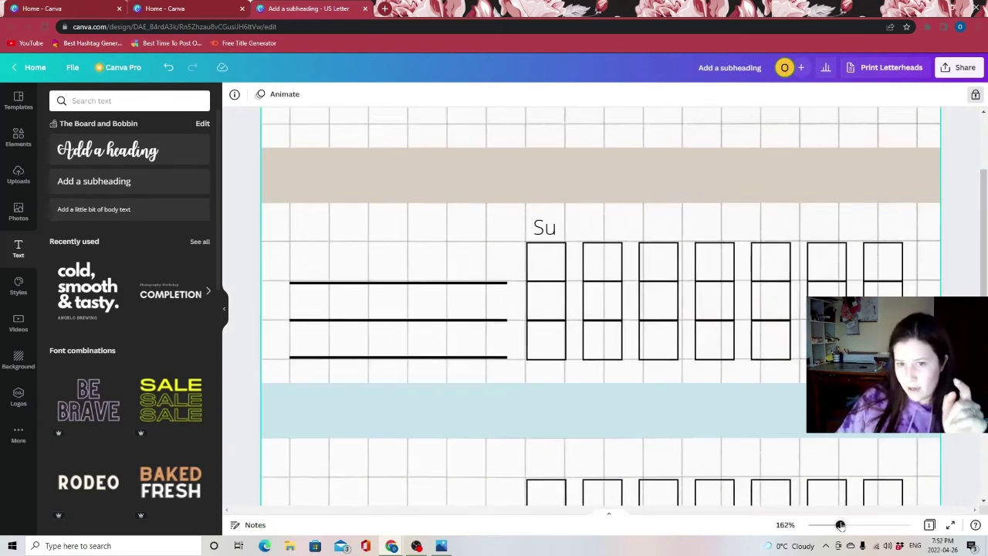
{"action": "left_click", "coordinate": [544, 228]}
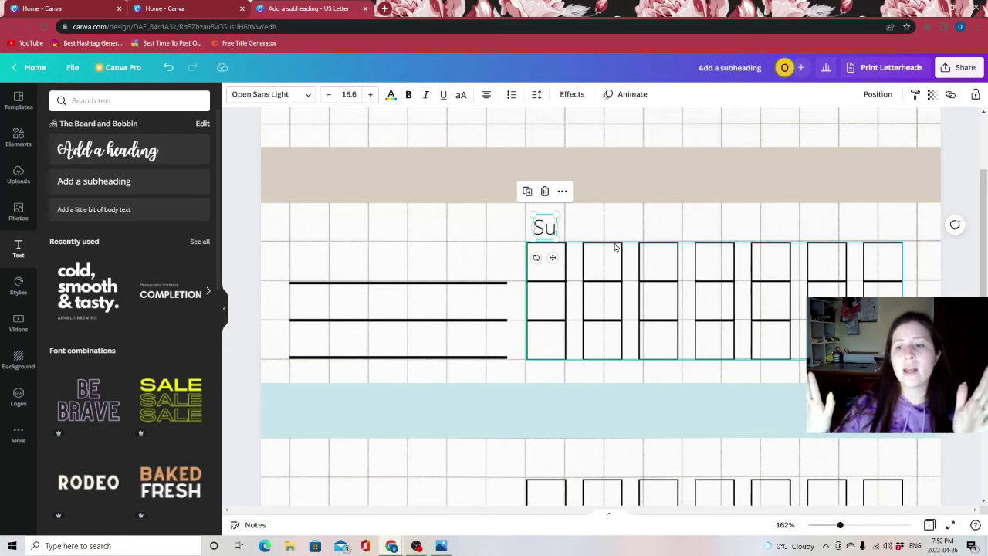
Ungroup the first section's checkbox block into individual boxes.
{"action": "left_click", "coordinate": [784, 305]}
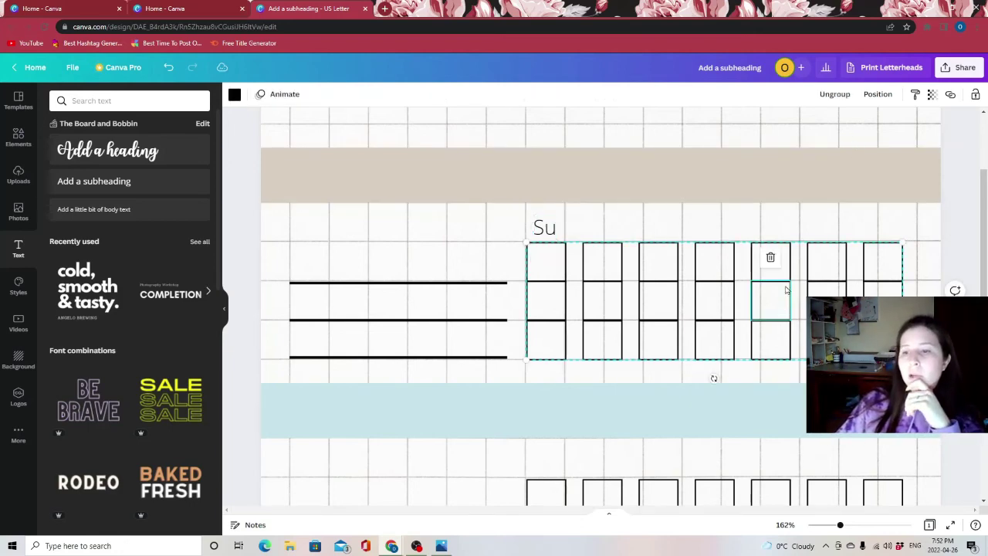
{"action": "left_click", "coordinate": [837, 94]}
{"action": "left_click", "coordinate": [617, 222]}
{"action": "left_click", "coordinate": [546, 267]}
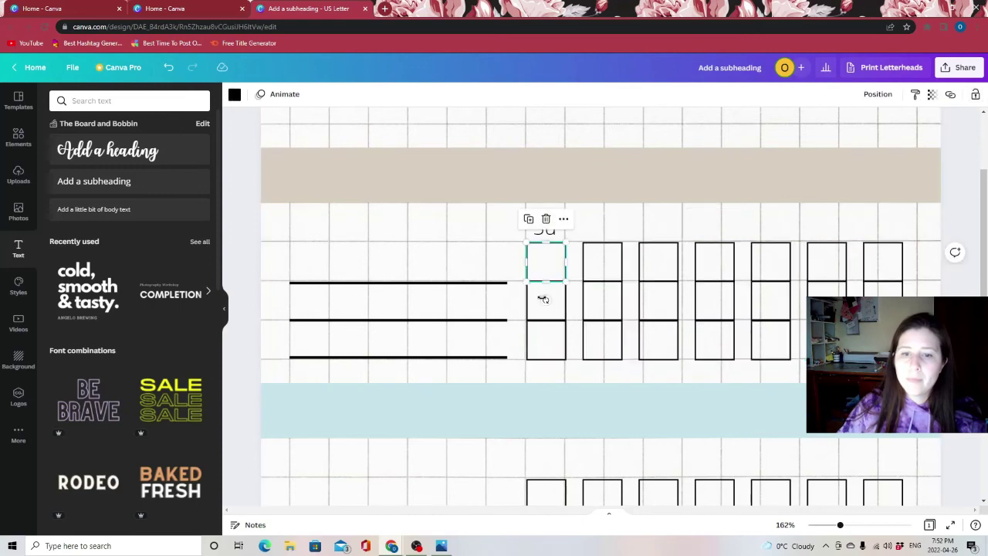
{"action": "left_click", "coordinate": [624, 220]}
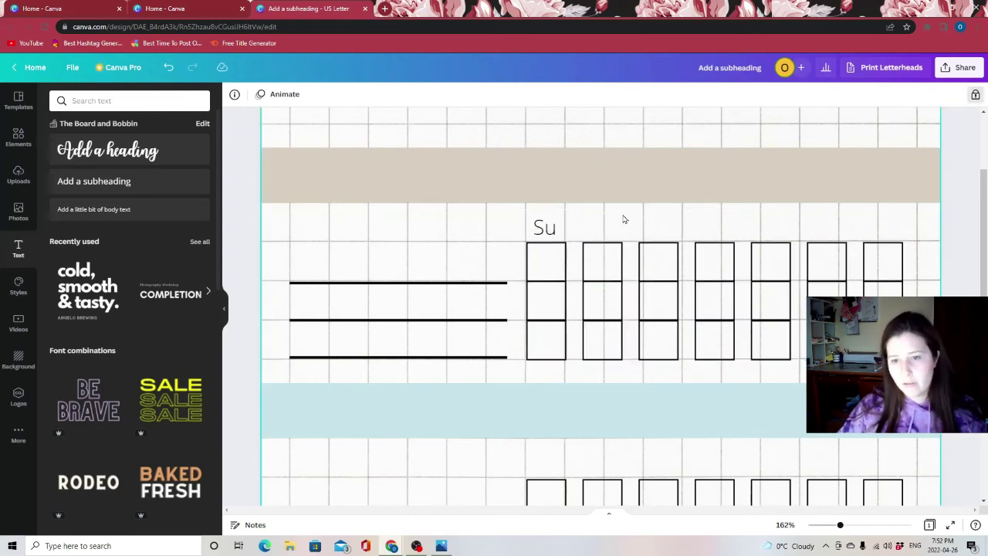
Nudge the "Su" label so it is centred above the first checkbox column.
{"action": "left_click_drag", "start_coordinate": [841, 525], "coordinate": [858, 525]}
{"action": "left_click_drag", "start_coordinate": [526, 193], "coordinate": [529, 189]}
{"action": "left_click", "coordinate": [638, 172]}
Copy the "Su" label and paste five duplicates of it.
{"action": "left_click", "coordinate": [536, 192]}
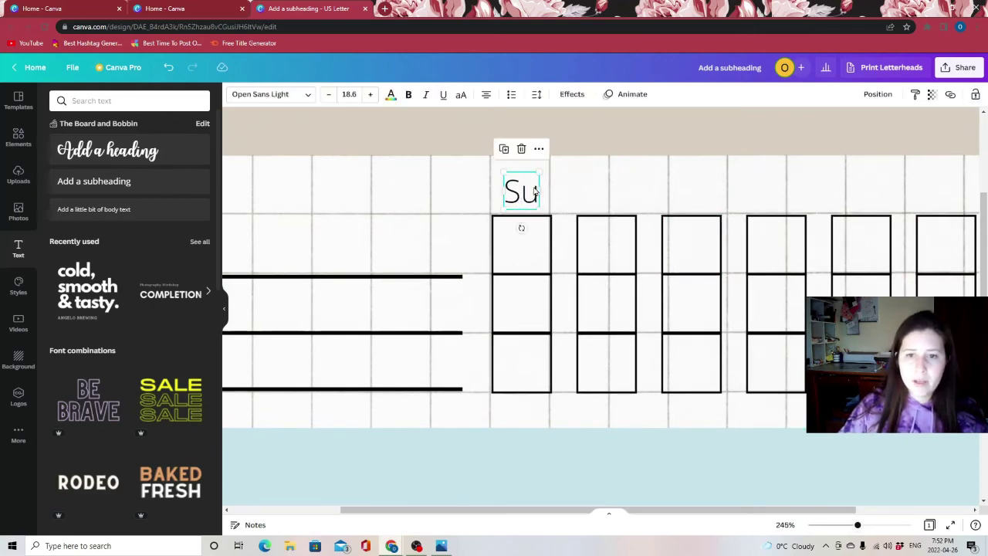
{"action": "right_click", "coordinate": [536, 192]}
{"action": "left_click", "coordinate": [564, 202]}
{"action": "key", "text": "ctrl+v"}
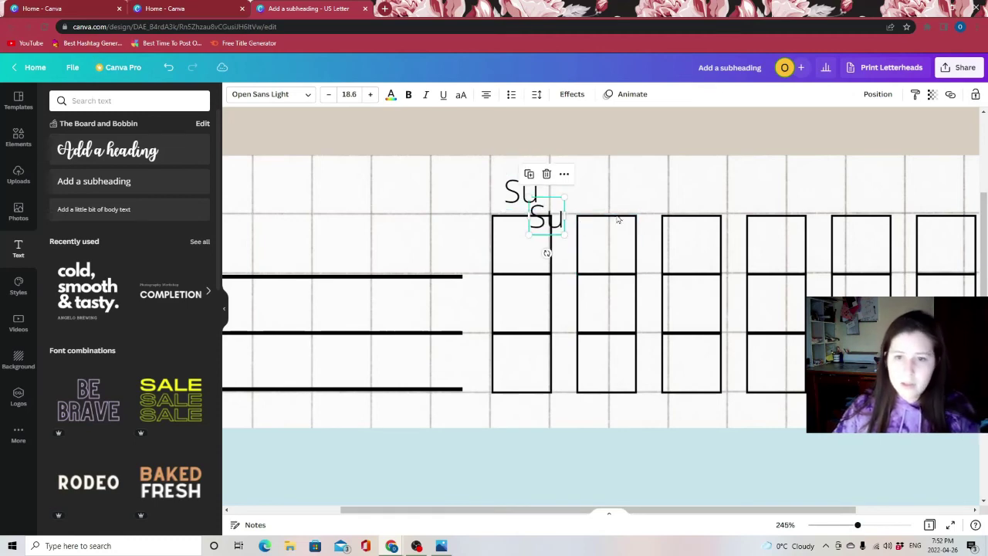
{"action": "key", "text": "ctrl+v"}
{"action": "key", "text": "ctrl+v"}
{"action": "key", "text": "ctrl+v"}
{"action": "key", "text": "ctrl+v"}
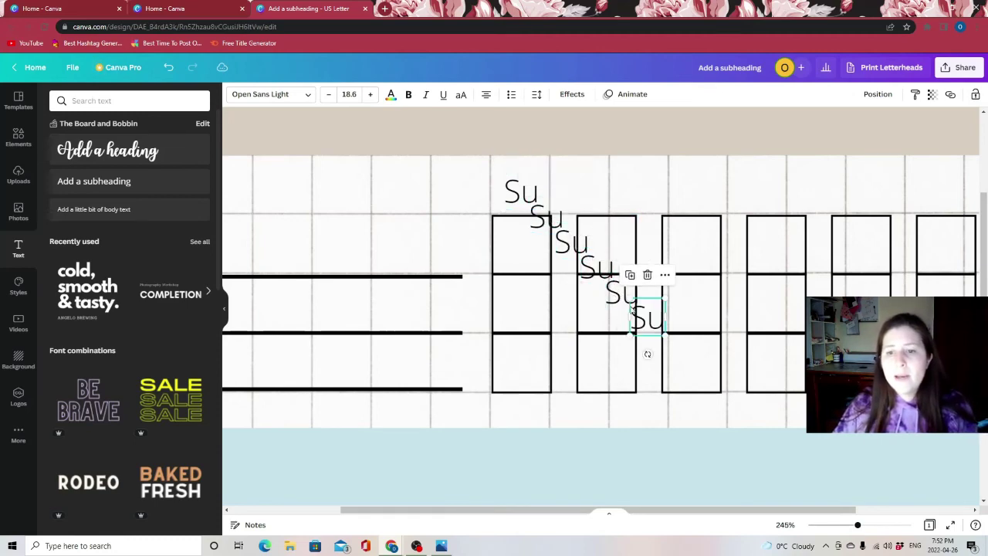
Set one copy aside near the sixth column and place two others above the second and third columns, reading "M" and "T".
{"action": "left_click_drag", "start_coordinate": [651, 323], "coordinate": [932, 187]}
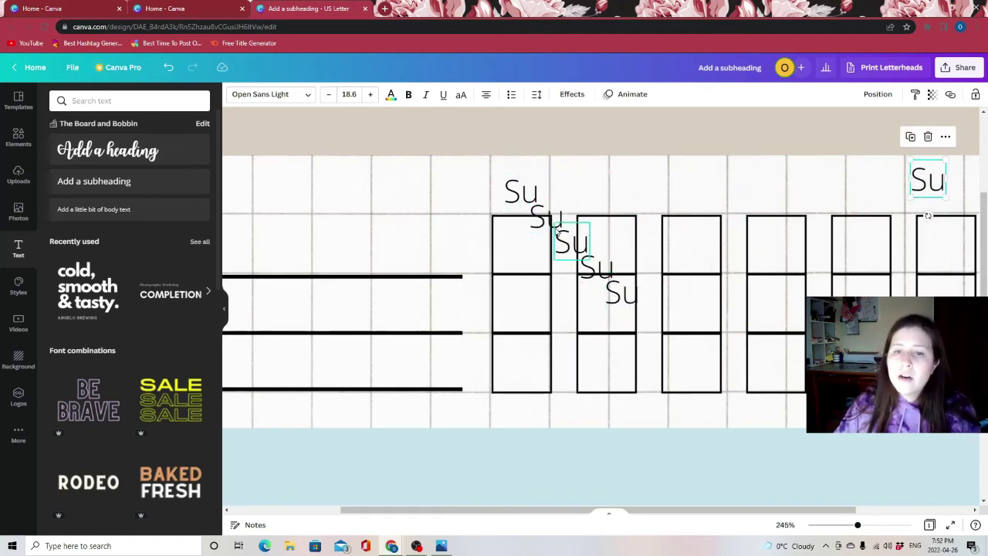
{"action": "left_click_drag", "start_coordinate": [620, 290], "coordinate": [600, 194]}
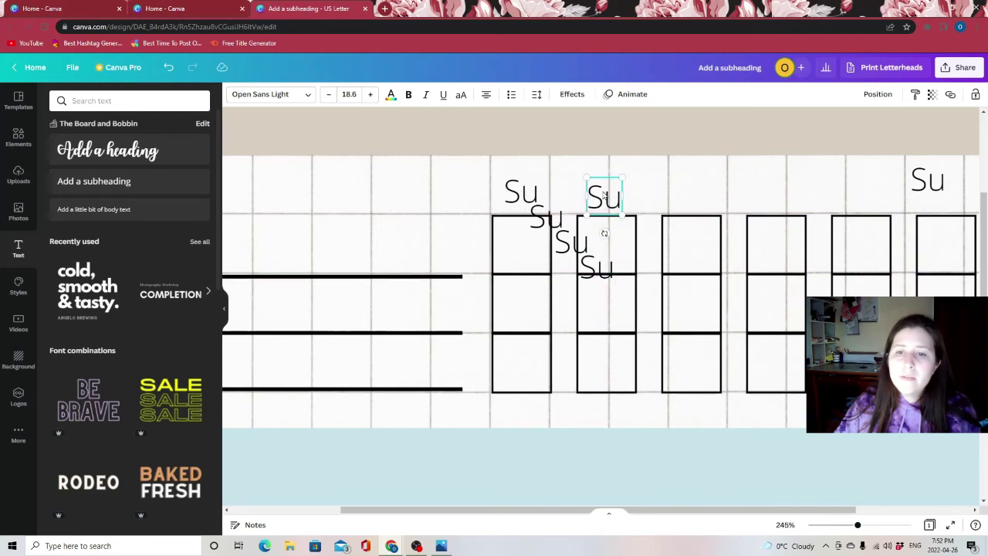
{"action": "double_click", "coordinate": [599, 193]}
{"action": "type", "text": "M"}
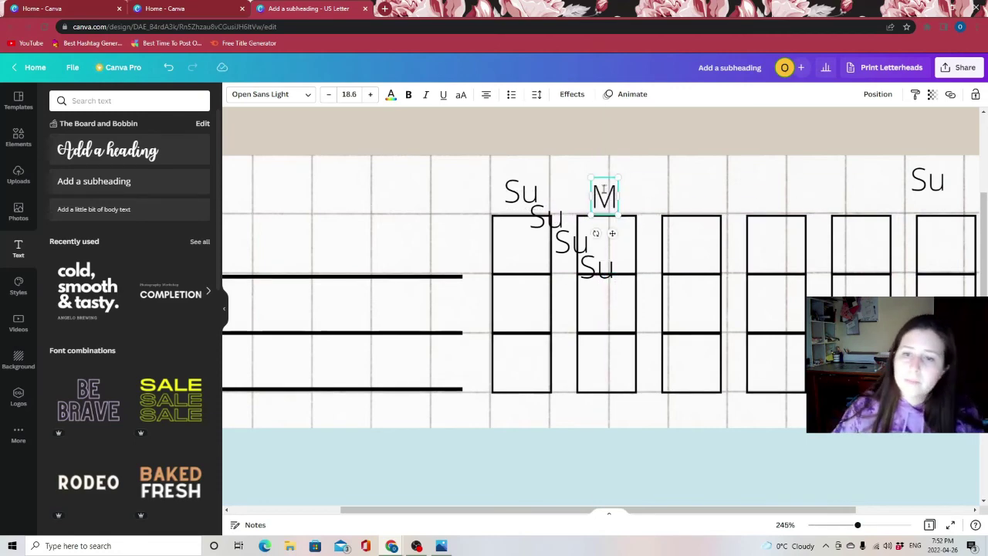
{"action": "left_click_drag", "start_coordinate": [597, 267], "coordinate": [691, 193]}
{"action": "double_click", "coordinate": [691, 191]}
{"action": "type", "text": "T"}
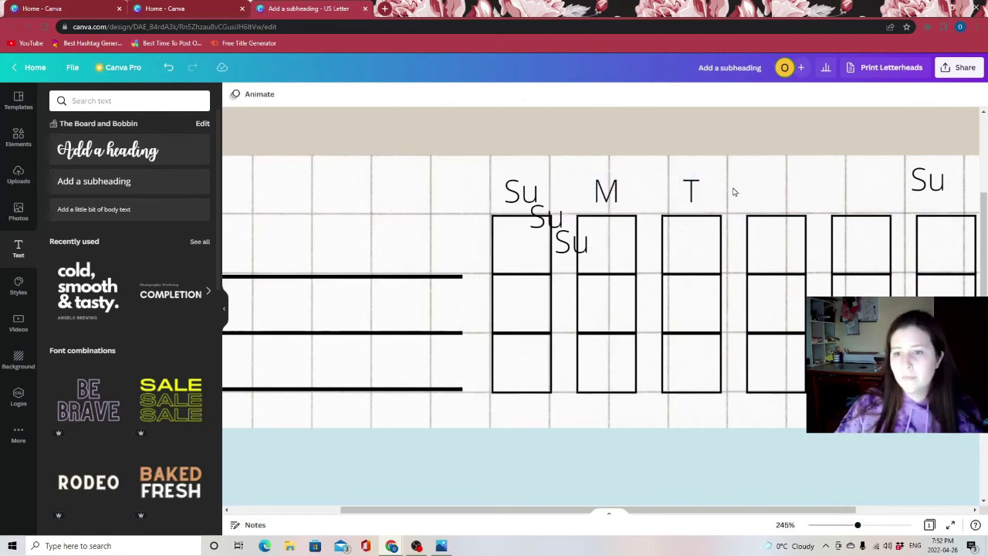
Place the remaining two label copies above the fourth and fifth checkbox columns and change them to "W" and "Th".
{"action": "double_click", "coordinate": [745, 179]}
{"action": "type", "text": "W"}
{"action": "left_click_drag", "start_coordinate": [575, 253], "coordinate": [776, 192]}
{"action": "double_click", "coordinate": [546, 218]}
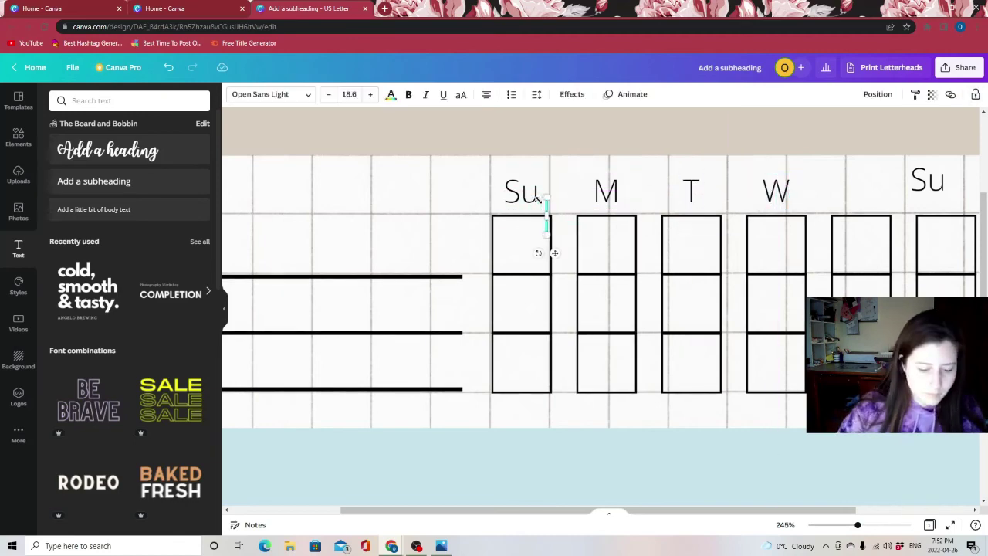
{"action": "type", "text": "Th"}
{"action": "left_click_drag", "start_coordinate": [547, 218], "coordinate": [858, 191]}
{"action": "left_click", "coordinate": [741, 463]}
Change the set-aside copy to "F" above the sixth column and add a duplicate reading "S" above the seventh.
{"action": "left_click_drag", "start_coordinate": [695, 509], "coordinate": [810, 510]}
{"action": "double_click", "coordinate": [760, 181]}
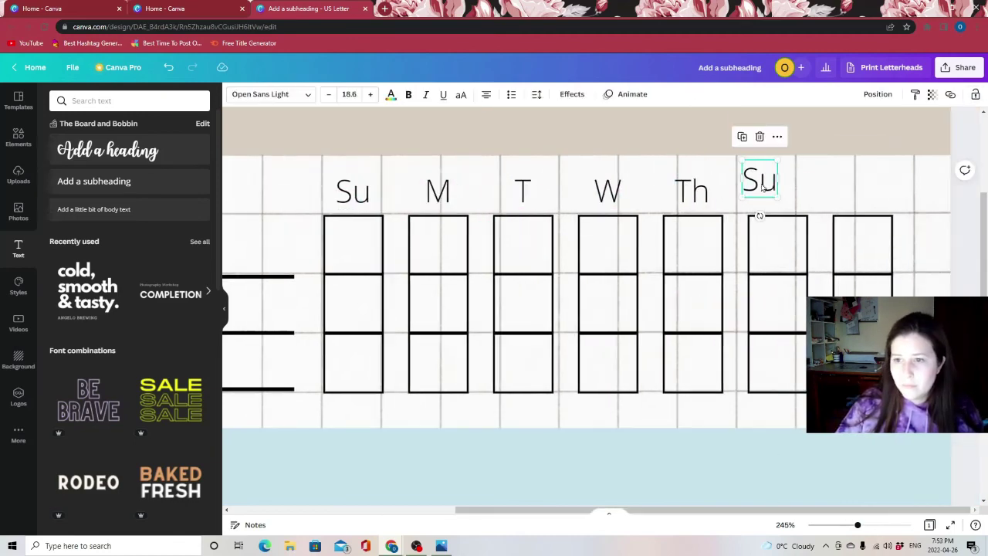
{"action": "type", "text": "F"}
{"action": "left_click", "coordinate": [962, 170]}
{"action": "left_click_drag", "start_coordinate": [763, 183], "coordinate": [866, 191]}
{"action": "left_click", "coordinate": [782, 193]}
{"action": "key", "text": "ctrl+d"}
{"action": "double_click", "coordinate": [863, 186]}
{"action": "type", "text": "S"}
{"action": "left_click", "coordinate": [914, 201]}
{"action": "key", "text": "Escape"}
Group the seven day labels from "Su" to "S" above the first section's checkboxes.
{"action": "left_click_drag", "start_coordinate": [855, 529], "coordinate": [832, 534]}
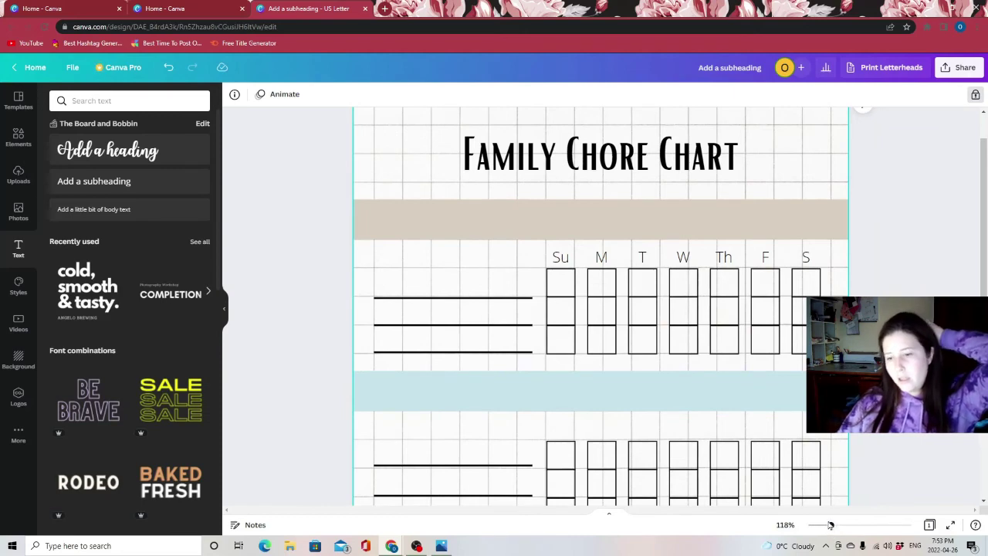
{"action": "left_click", "coordinate": [559, 257]}
{"action": "left_click", "coordinate": [605, 260], "text": "shift"}
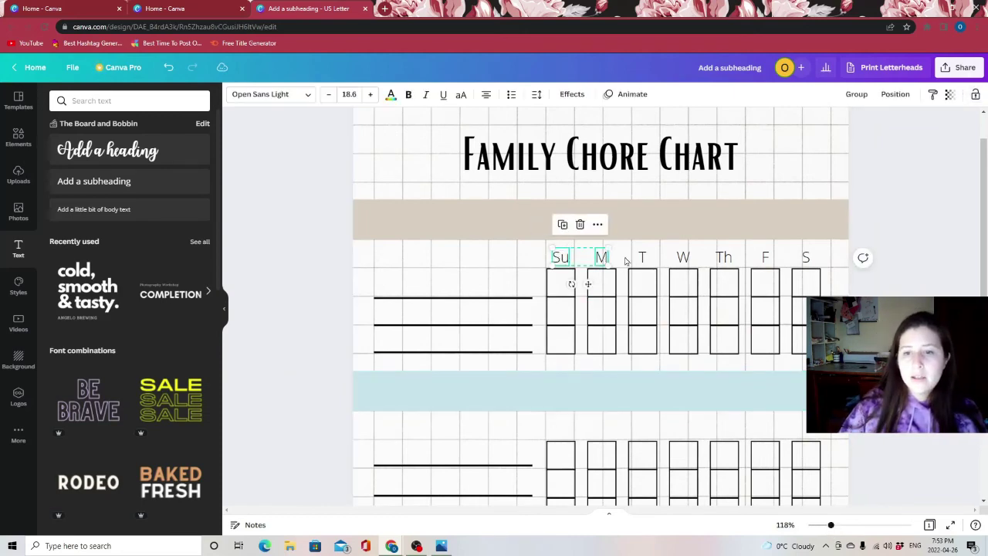
{"action": "left_click", "coordinate": [643, 259], "text": "shift"}
{"action": "left_click", "coordinate": [682, 259], "text": "shift"}
{"action": "left_click", "coordinate": [723, 260], "text": "shift"}
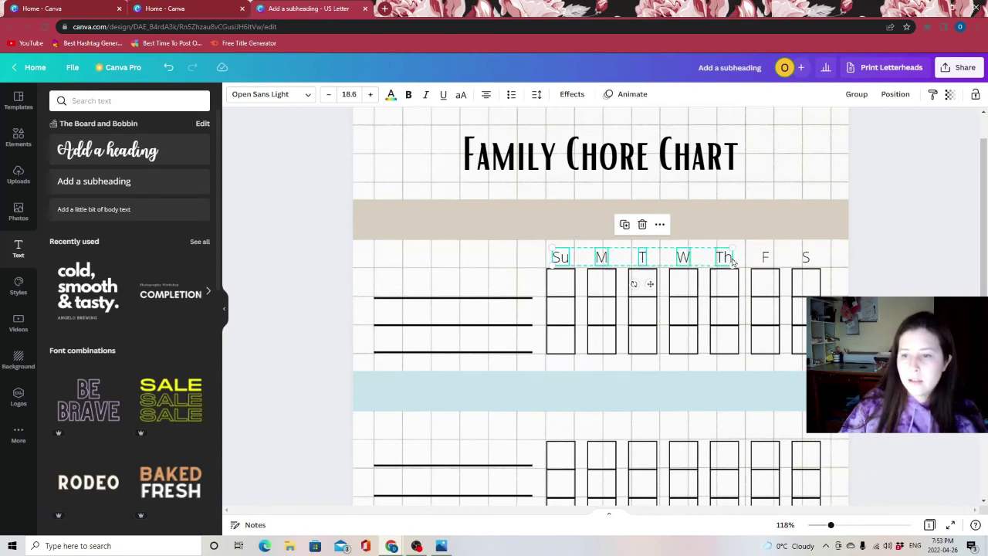
{"action": "left_click", "coordinate": [767, 260], "text": "shift"}
{"action": "left_click", "coordinate": [809, 262], "text": "shift"}
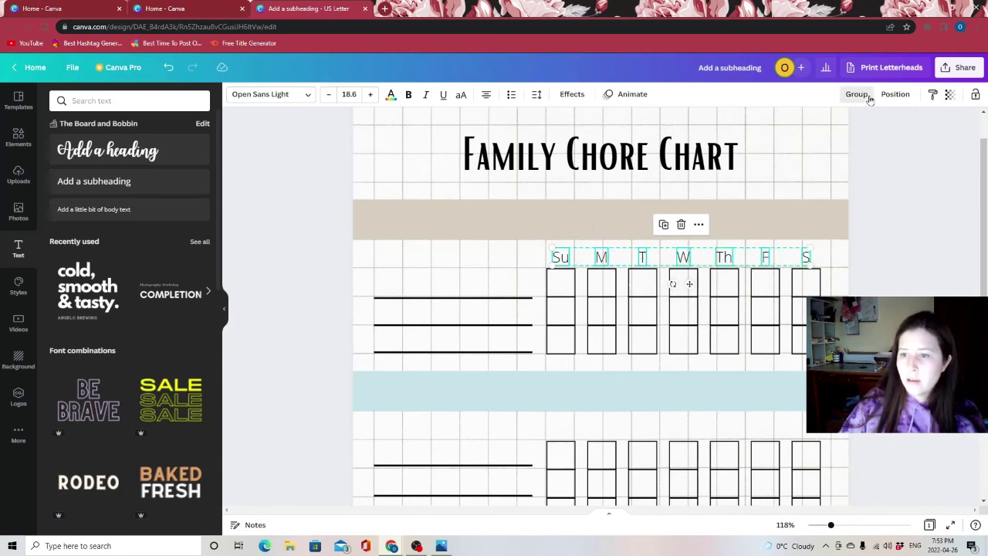
{"action": "left_click", "coordinate": [857, 95]}
Paste two copies of the grouped day labels and place one above the second section's checkbox columns.
{"action": "right_click", "coordinate": [621, 261]}
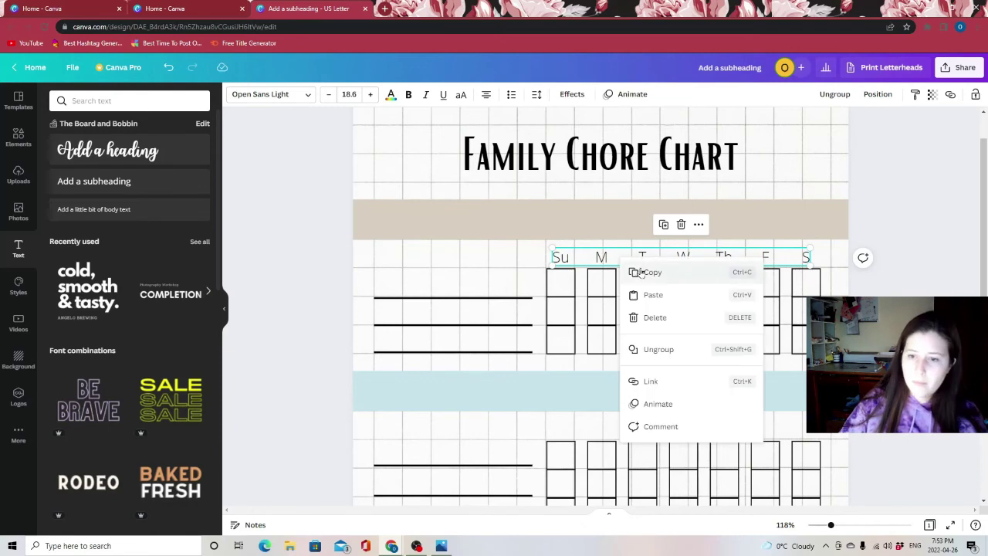
{"action": "left_click", "coordinate": [638, 273]}
{"action": "key", "text": "ctrl+v"}
{"action": "key", "text": "ctrl+v"}
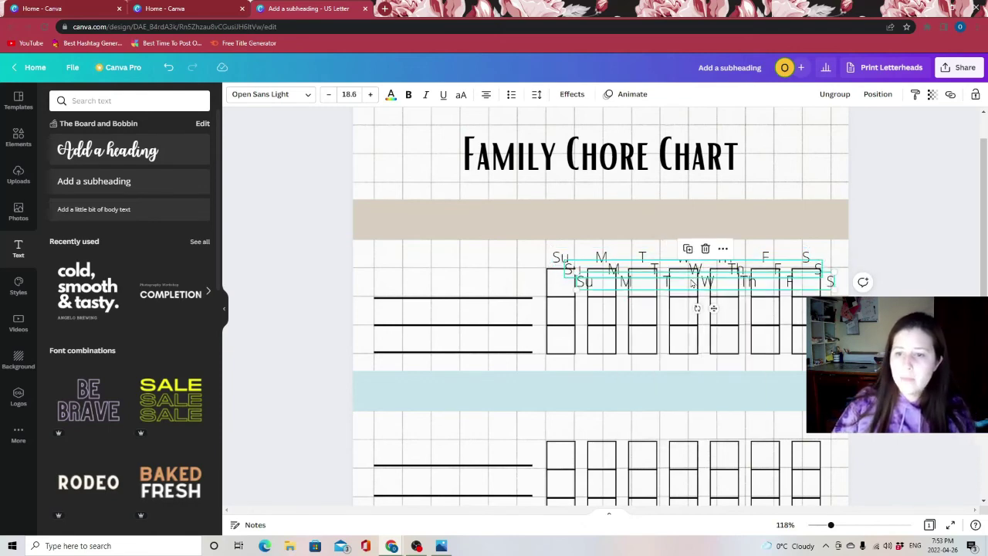
{"action": "left_click_drag", "start_coordinate": [647, 374], "coordinate": [676, 428]}
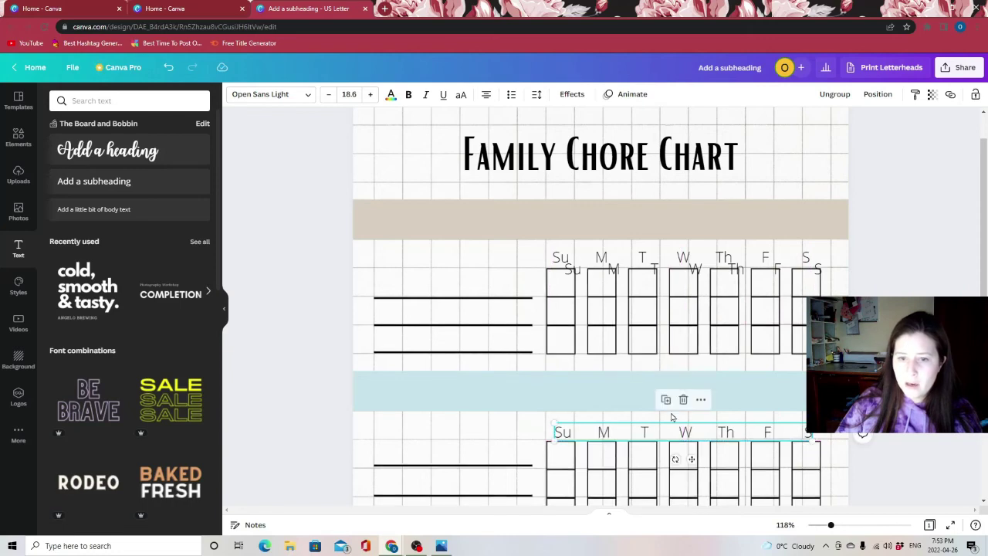
Align the second section's grouped day labels with its checkbox columns and move the leftover group above the third section's checkboxes.
{"action": "scroll", "coordinate": [676, 428], "scroll_direction": "down", "scroll_amount": 2}
{"action": "left_click_drag", "start_coordinate": [573, 331], "coordinate": [571, 325]}
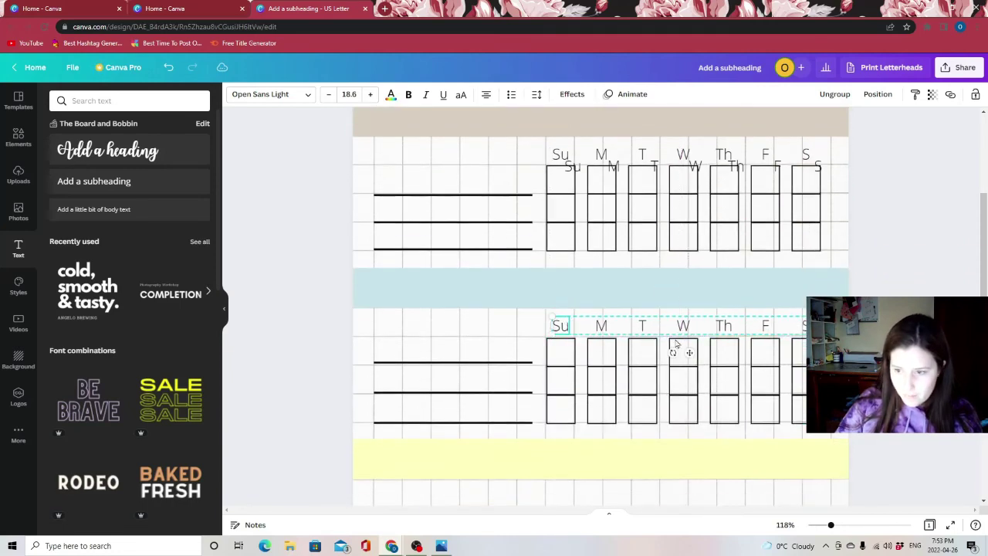
{"action": "left_click", "coordinate": [682, 348]}
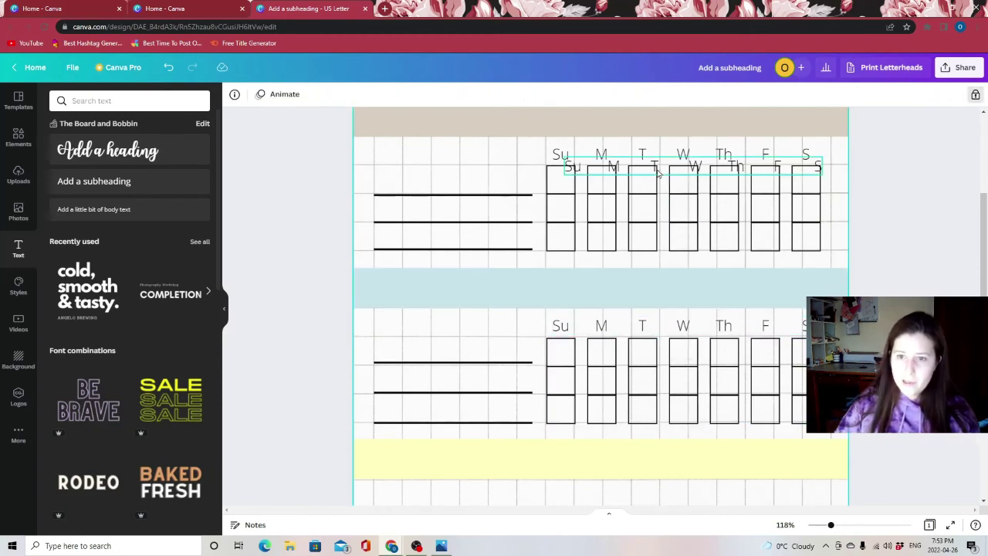
{"action": "left_click_drag", "start_coordinate": [659, 176], "coordinate": [643, 341]}
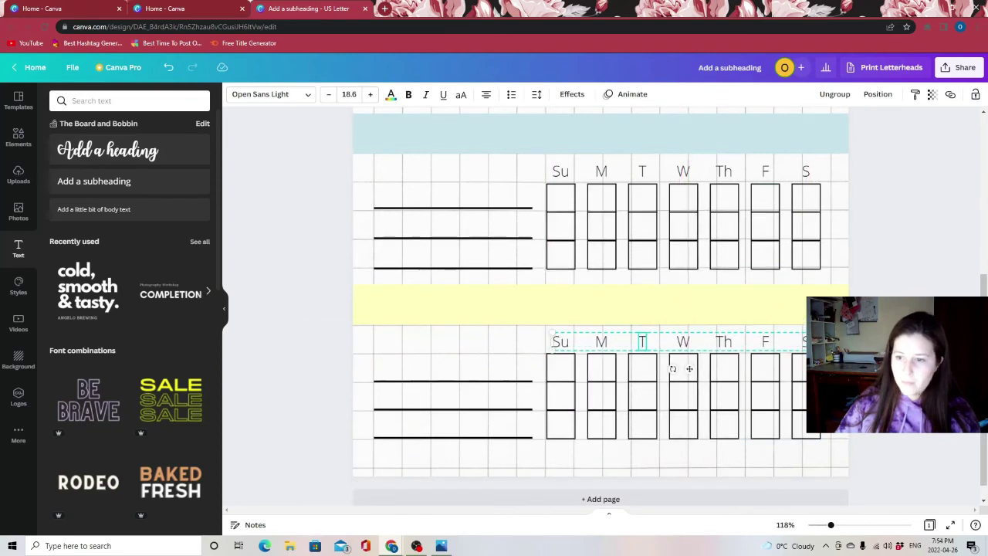
{"action": "left_click", "coordinate": [865, 461]}
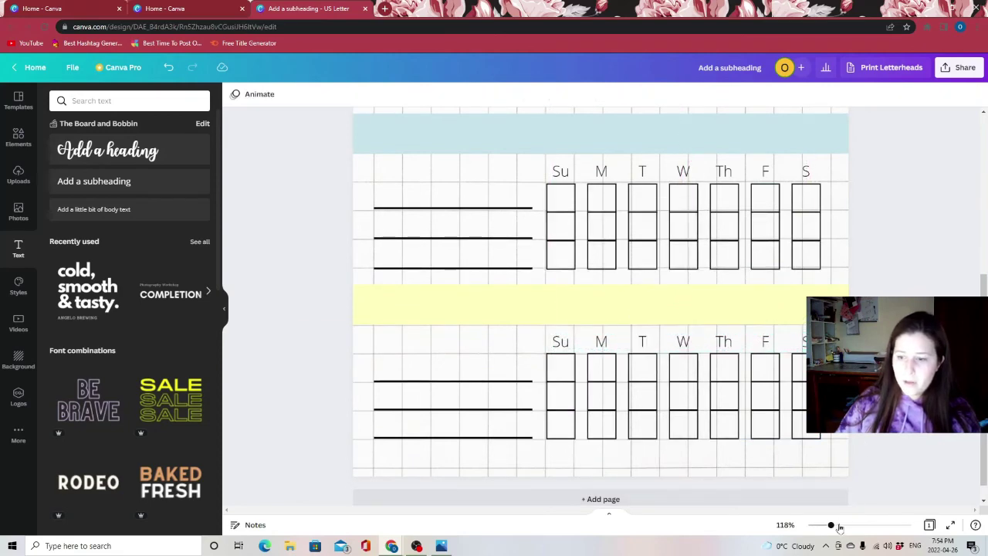
{"action": "left_click_drag", "start_coordinate": [831, 527], "coordinate": [822, 526]}
{"action": "scroll", "coordinate": [732, 246], "scroll_direction": "up", "scroll_amount": 3}
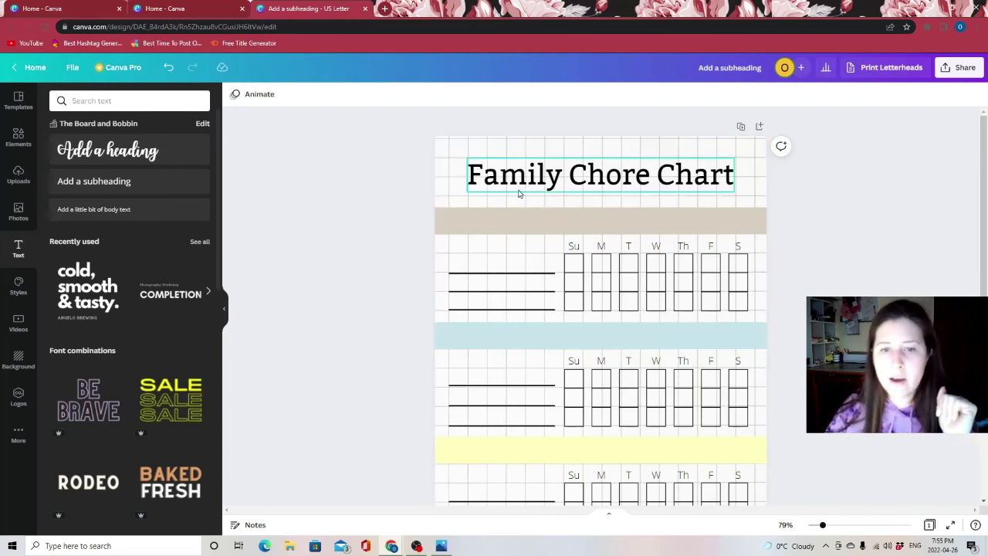
Ungroup the first section's day labels and paste a copy of its "Su" label.
{"action": "left_click", "coordinate": [573, 246]}
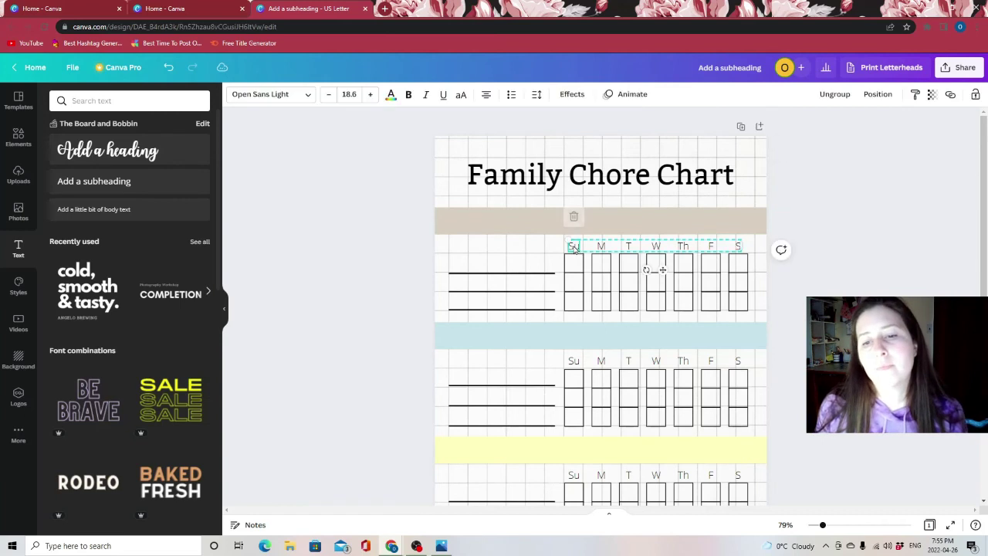
{"action": "left_click", "coordinate": [833, 94]}
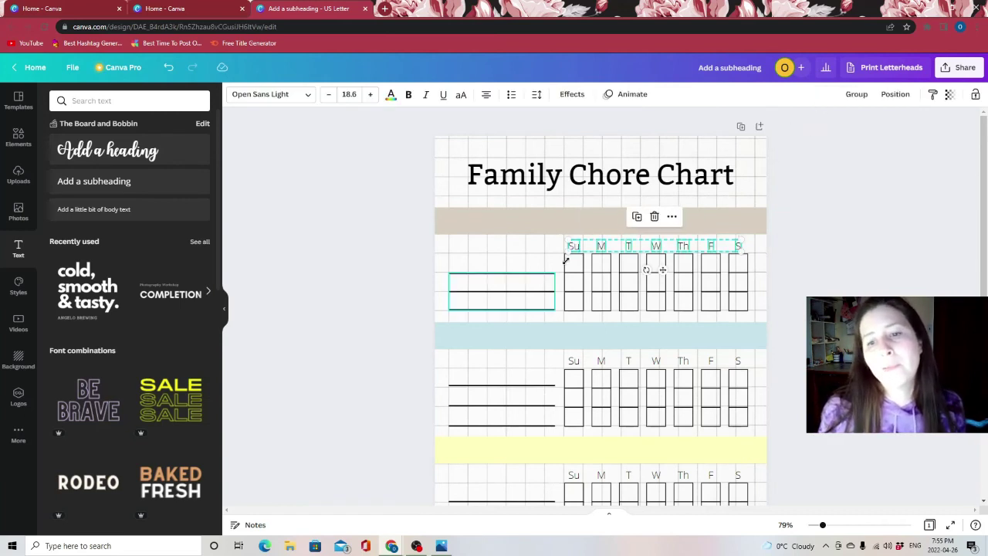
{"action": "left_click", "coordinate": [592, 260]}
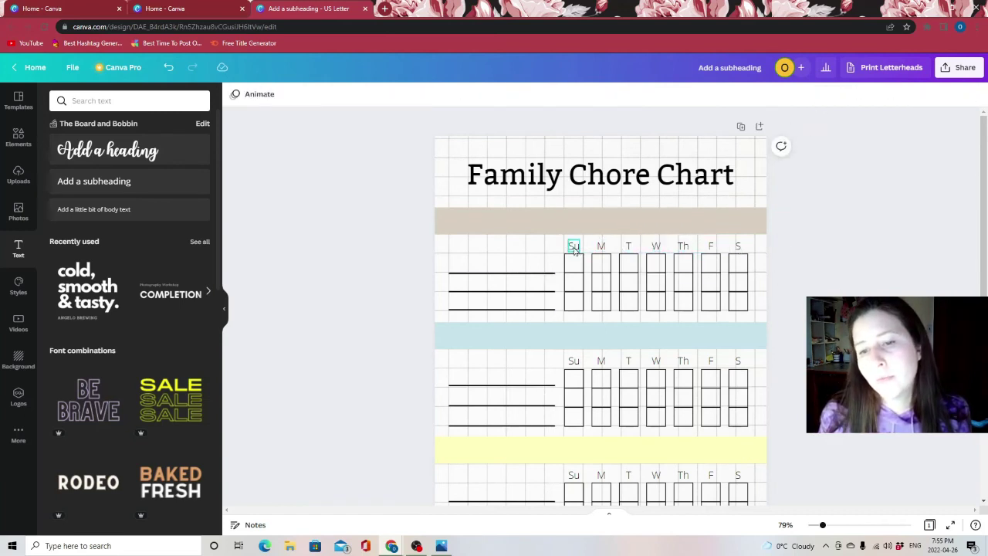
{"action": "right_click", "coordinate": [574, 249]}
{"action": "left_click", "coordinate": [591, 264]}
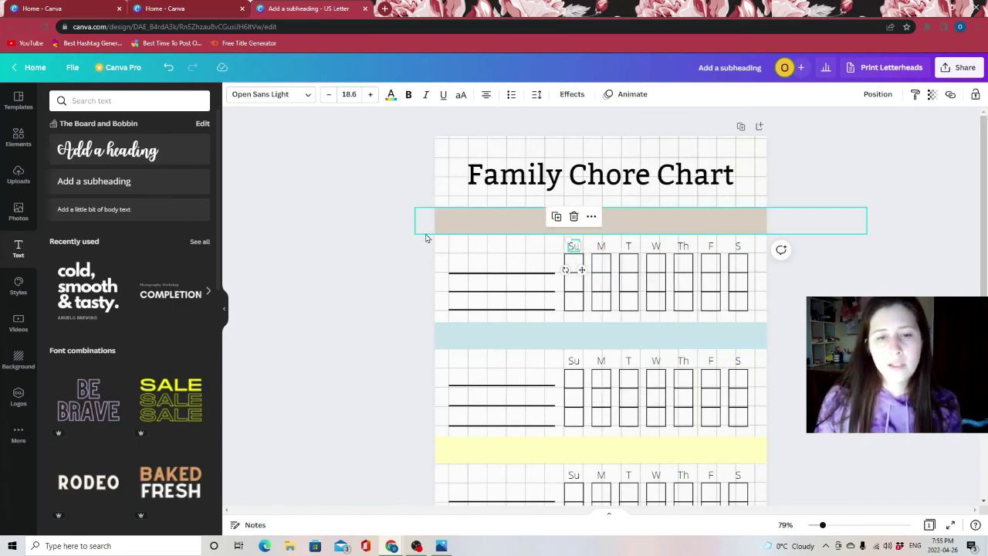
{"action": "key", "text": "ctrl+v"}
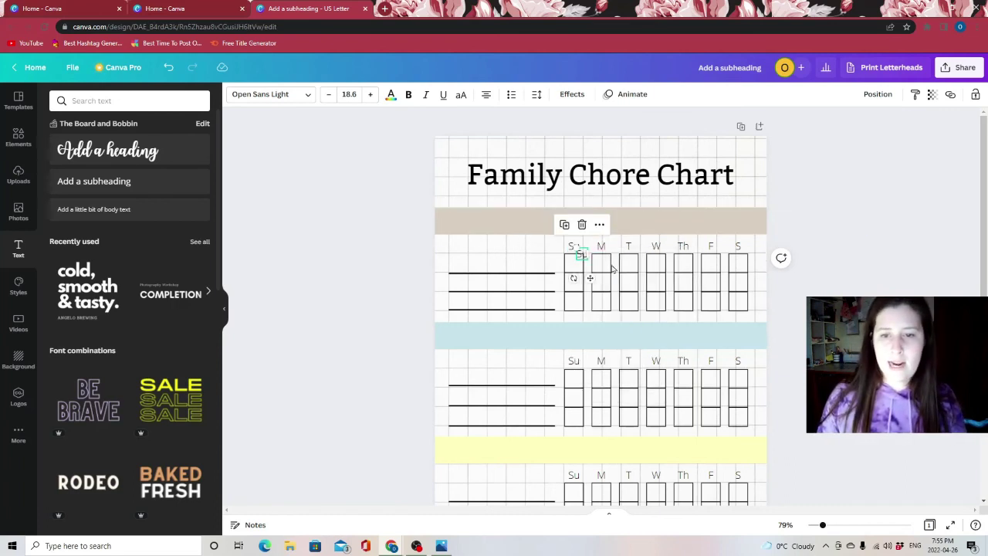
{"action": "key", "text": "Escape"}
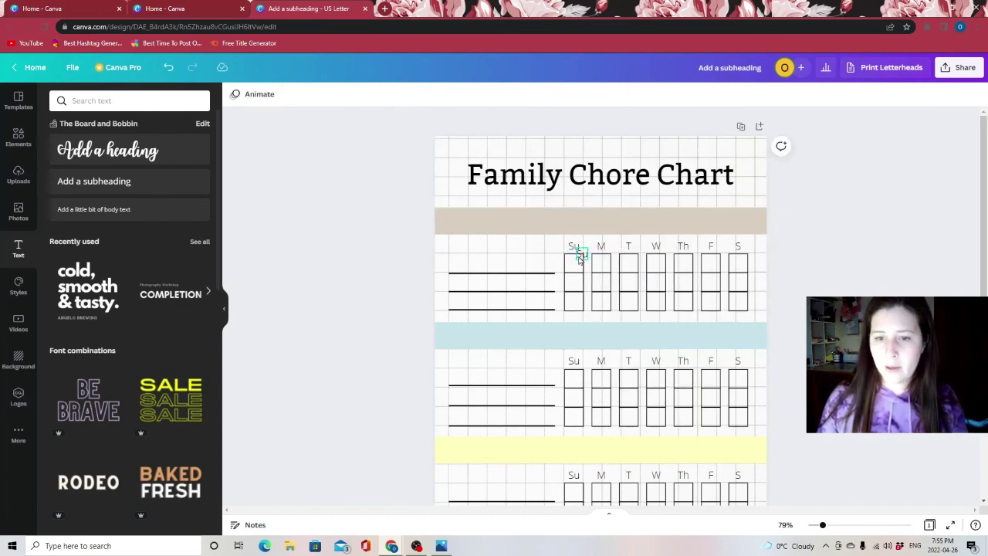
Move the copied label onto the tan strip, change its text to "Name:" and widen its text box to fit one line.
{"action": "left_click_drag", "start_coordinate": [585, 260], "coordinate": [469, 227]}
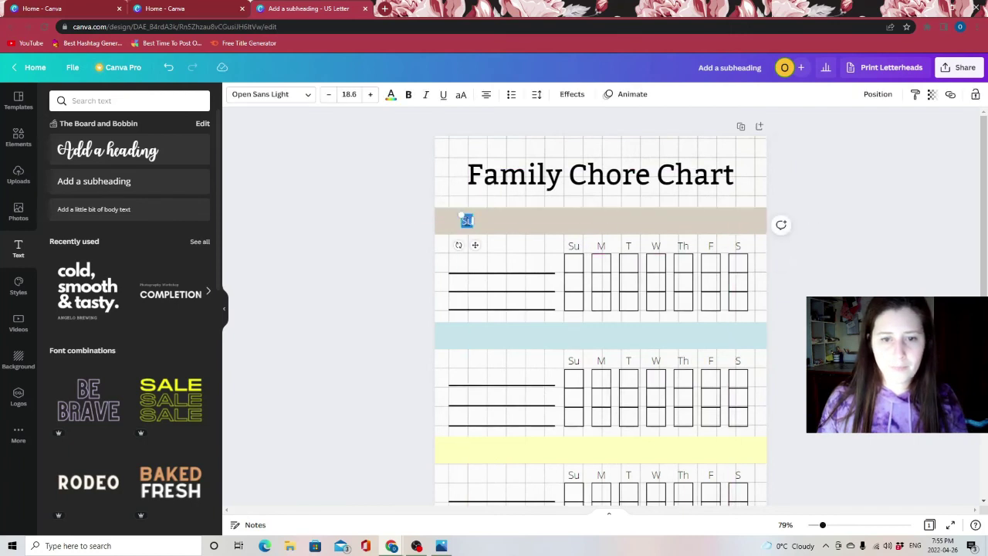
{"action": "type", "text": "Name"}
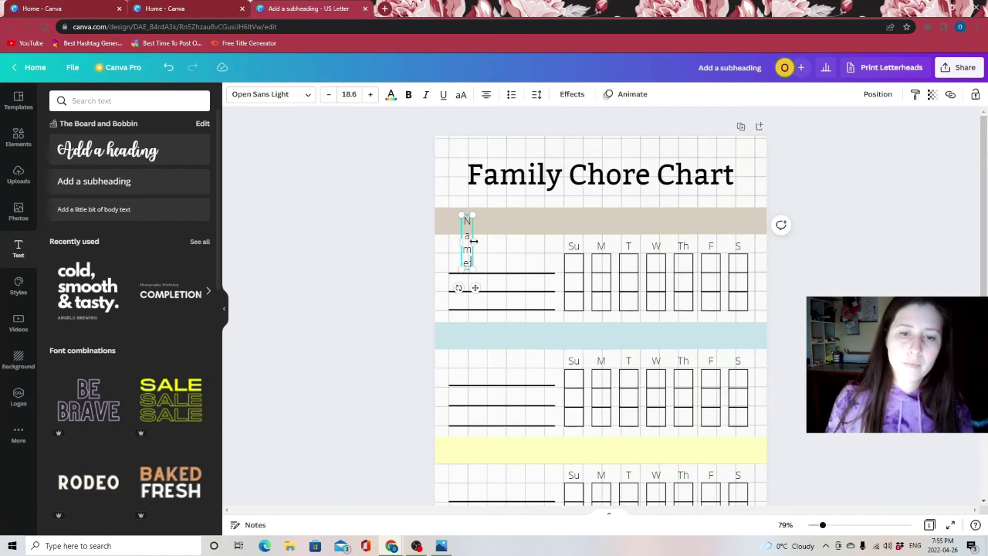
{"action": "left_click_drag", "start_coordinate": [474, 242], "coordinate": [518, 236]}
{"action": "type", "text": ":"}
{"action": "left_click", "coordinate": [767, 301]}
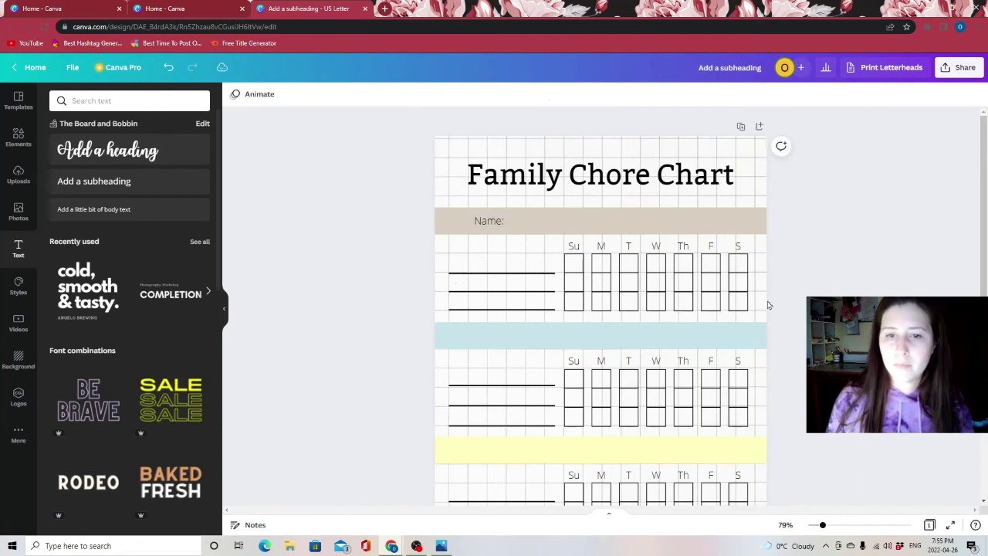
Left-align the "Name:" text and line it up with the left ends of the writing lines.
{"action": "left_click", "coordinate": [497, 223]}
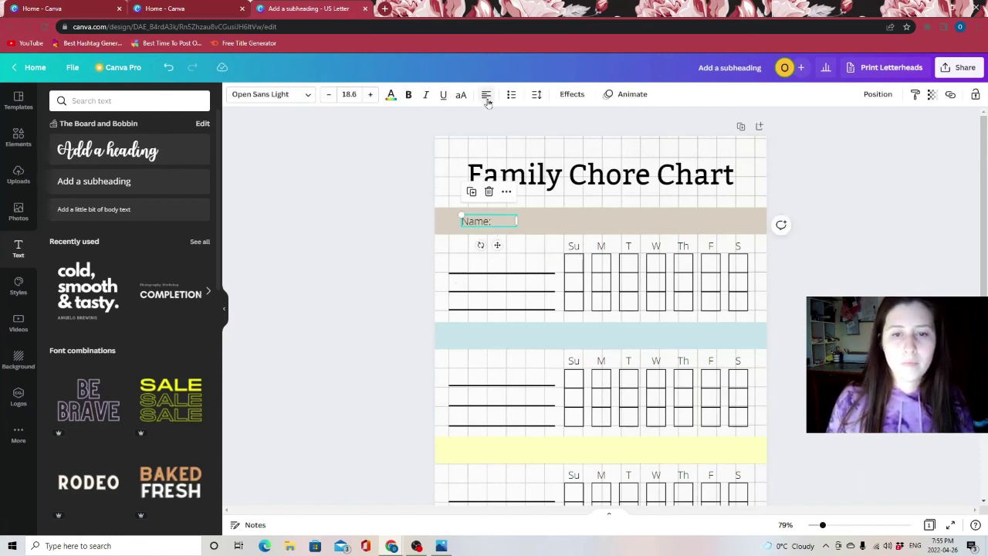
{"action": "left_click", "coordinate": [792, 351]}
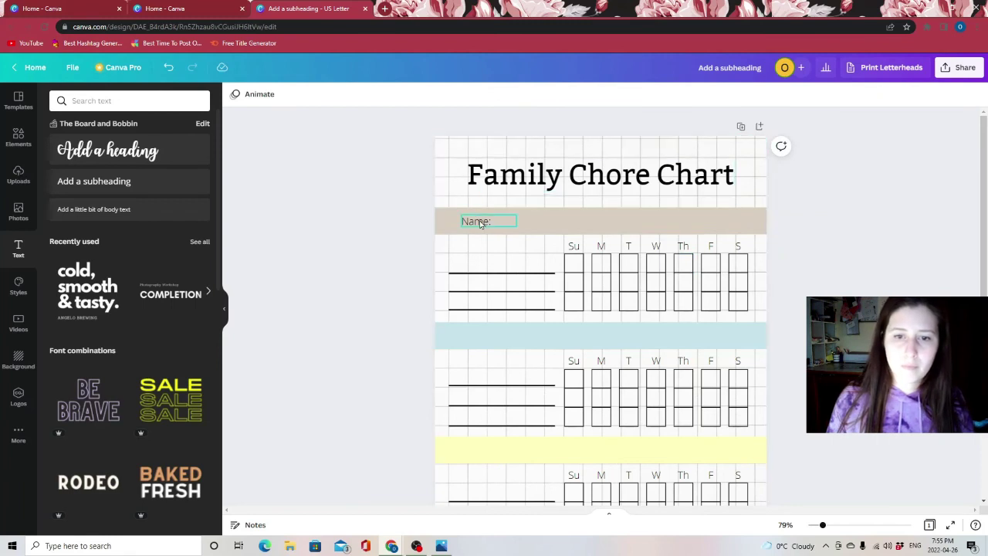
{"action": "left_click_drag", "start_coordinate": [480, 223], "coordinate": [469, 222]}
{"action": "left_click", "coordinate": [826, 266]}
Paste two copies of the "Name:" label and place them on the blue and yellow strips, aligned with the first.
{"action": "scroll", "coordinate": [830, 268], "scroll_direction": "down", "scroll_amount": 2}
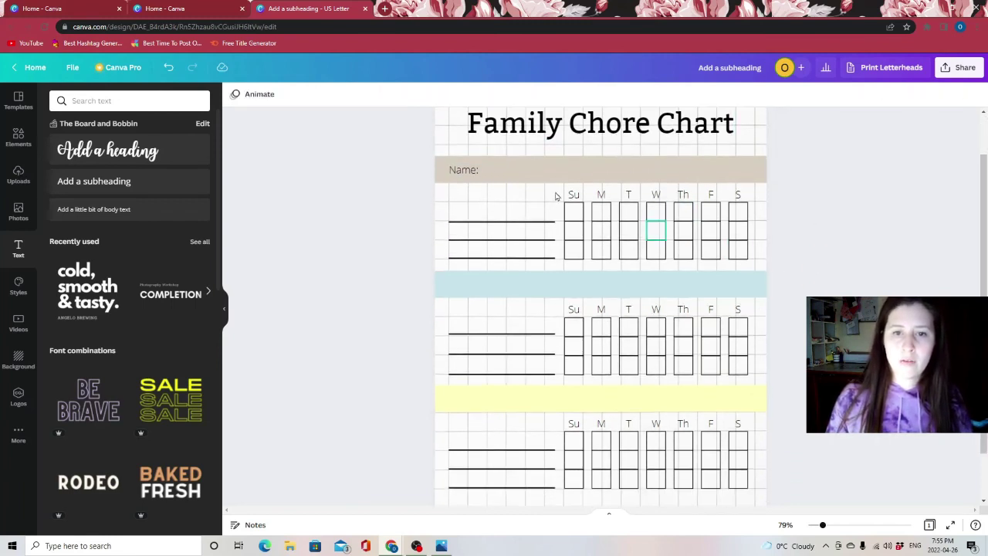
{"action": "right_click", "coordinate": [462, 173]}
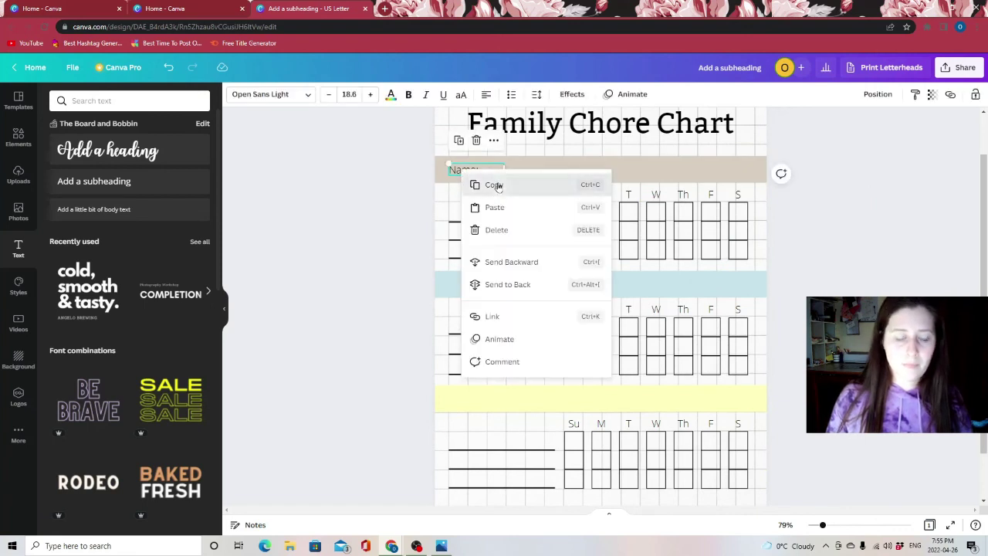
{"action": "left_click", "coordinate": [489, 185]}
{"action": "key", "text": "ctrl+v"}
{"action": "key", "text": "ctrl+v"}
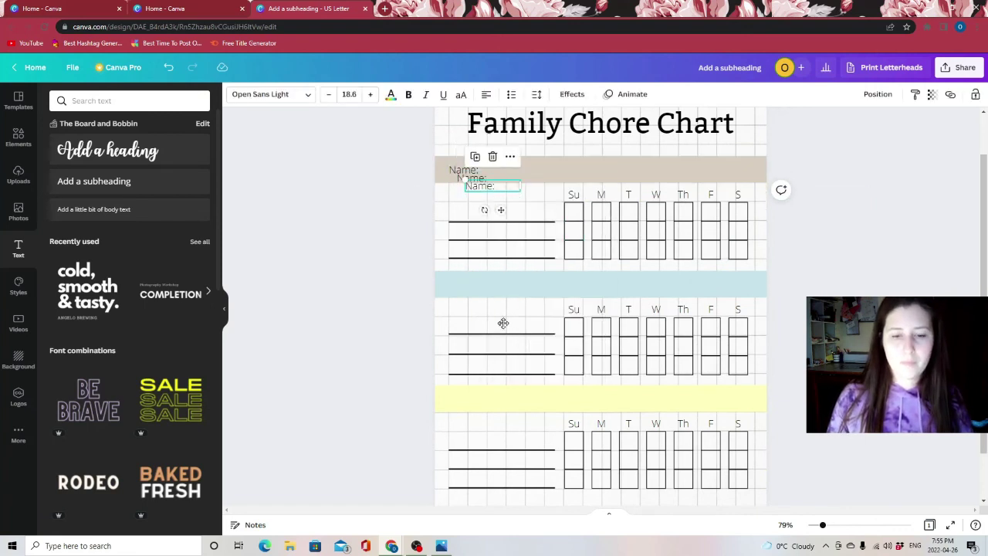
{"action": "left_click_drag", "start_coordinate": [503, 323], "coordinate": [480, 286]}
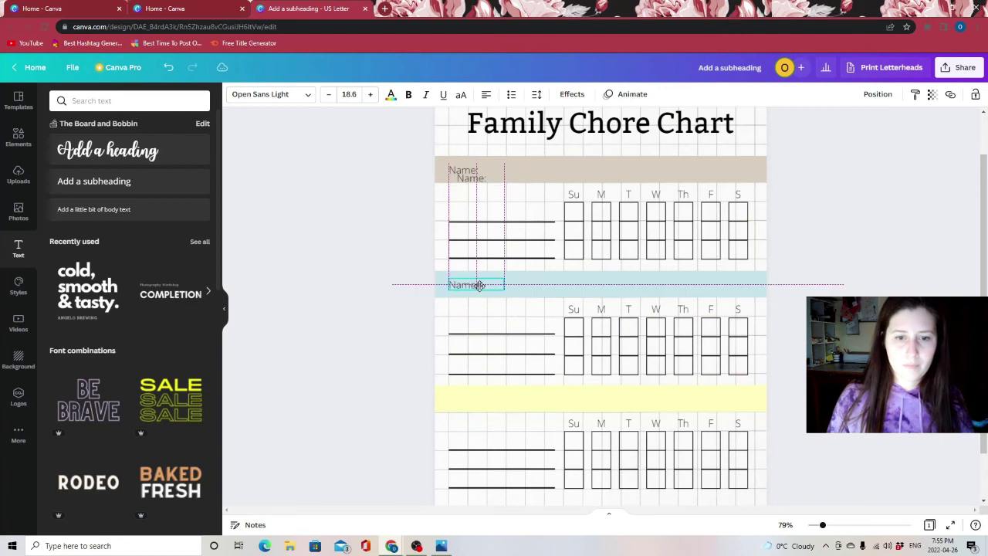
{"action": "left_click", "coordinate": [471, 179]}
{"action": "left_click_drag", "start_coordinate": [471, 179], "coordinate": [470, 400]}
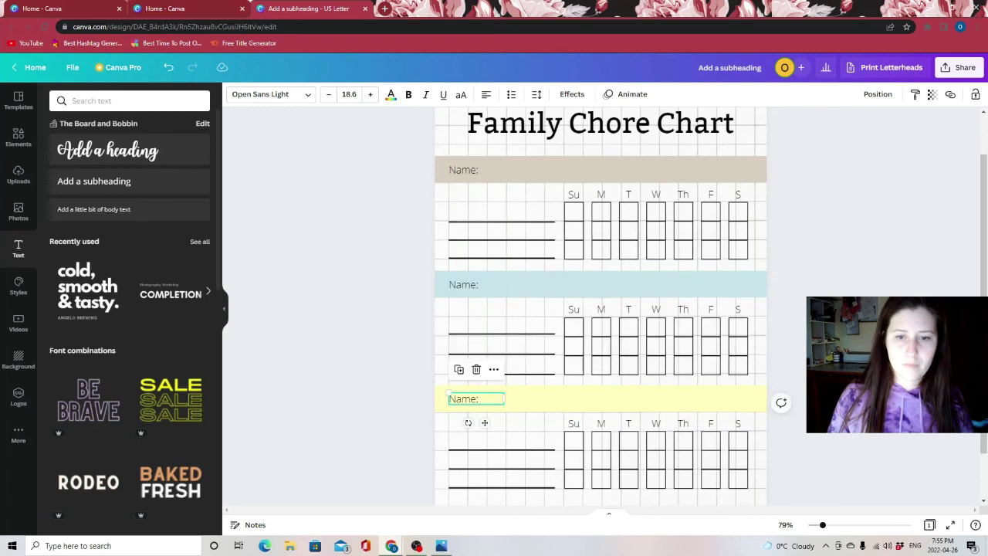
{"action": "left_click", "coordinate": [844, 276]}
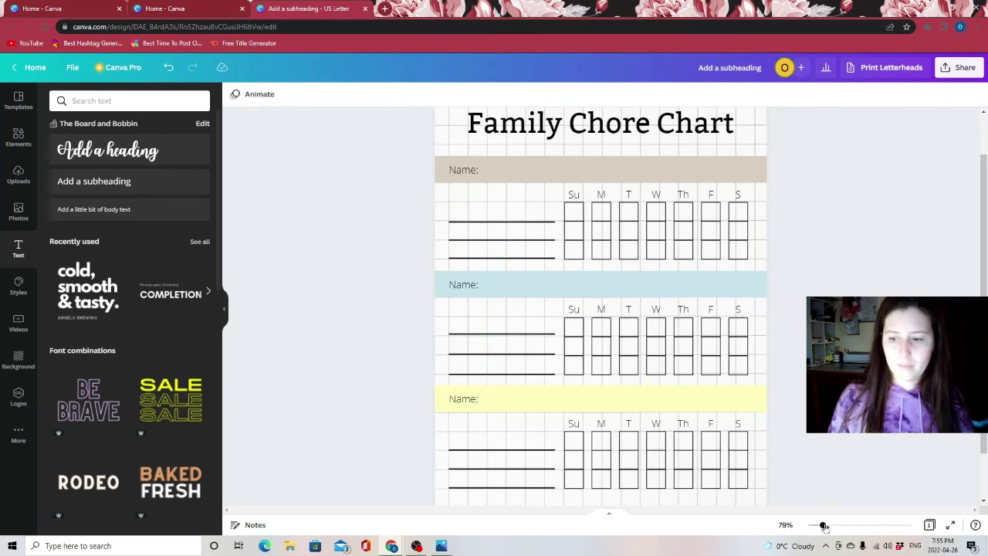
Unlock the graph paper background and remove it from the page to leave a plain white background.
{"action": "left_click_drag", "start_coordinate": [824, 526], "coordinate": [819, 525]}
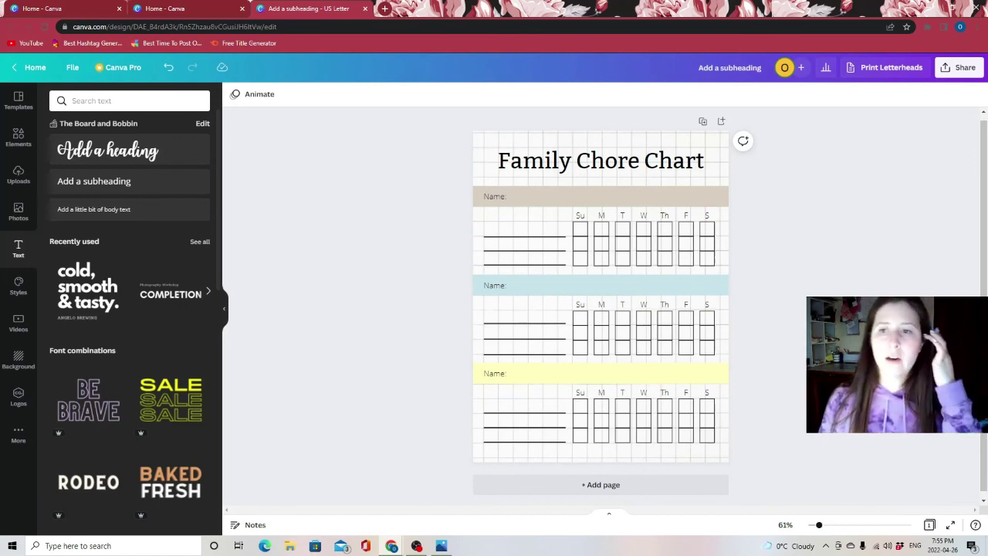
{"action": "left_click", "coordinate": [555, 141]}
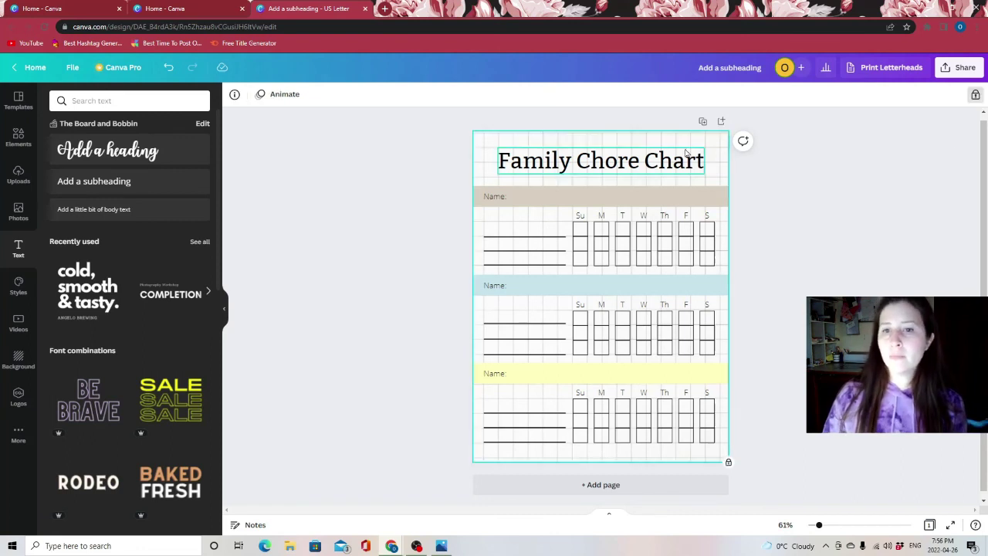
{"action": "left_click", "coordinate": [975, 95]}
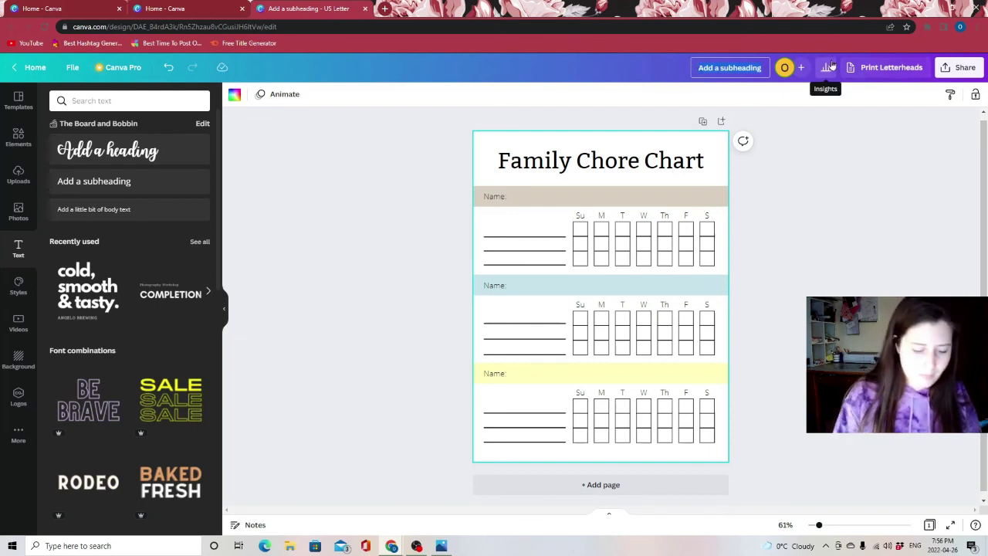
Rename the design as "Family Chore Chart Printable".
{"action": "type", "text": "Family"}
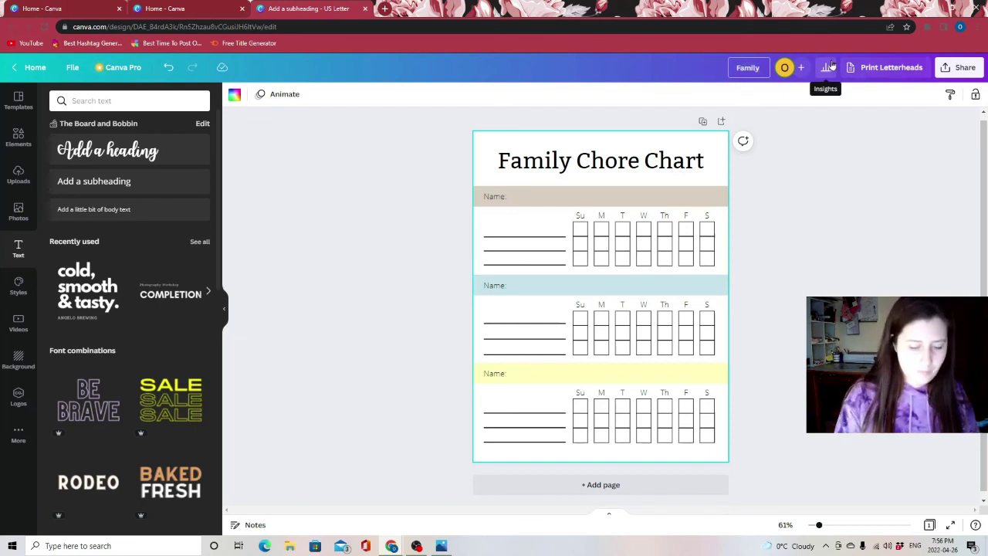
{"action": "type", "text": " Chore Chart"}
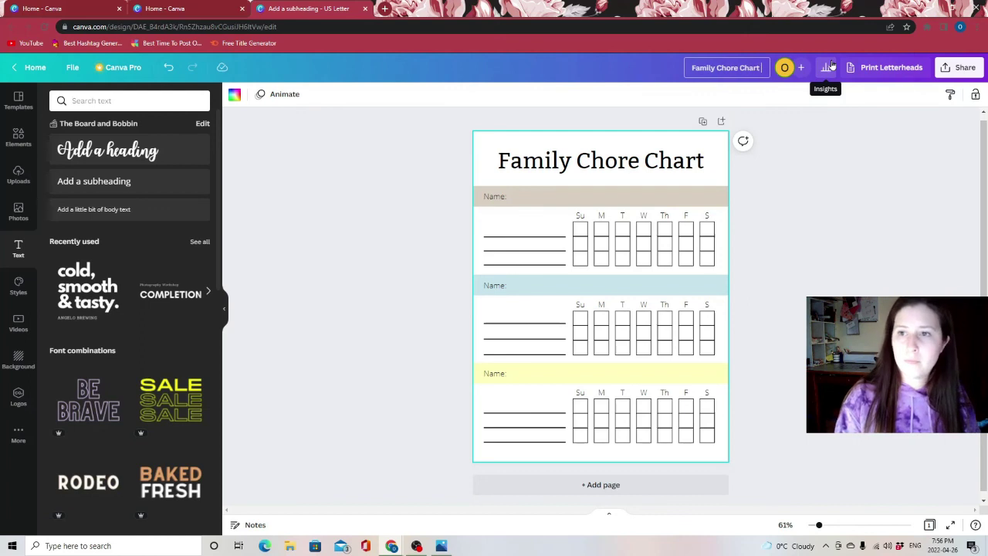
{"action": "type", "text": " Printable"}
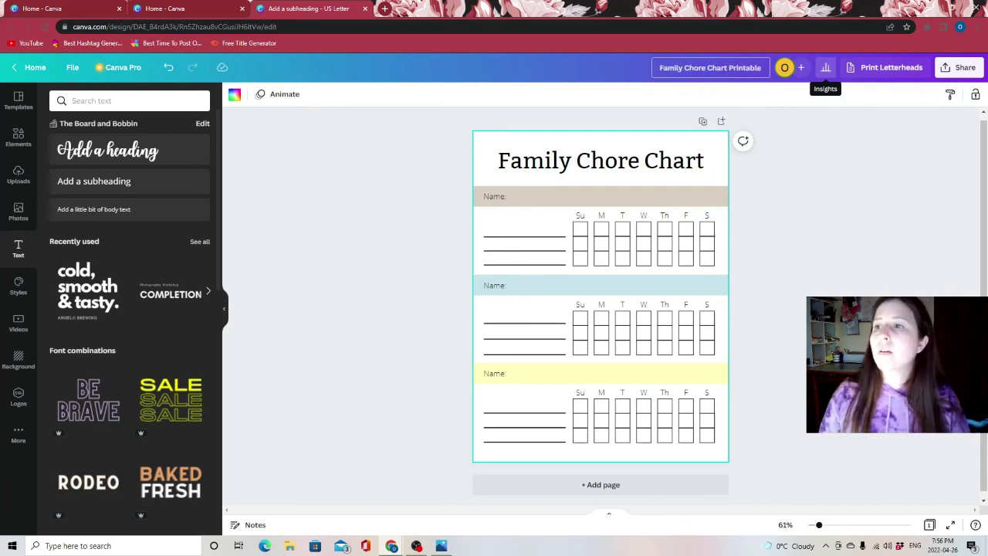
{"action": "key", "text": "Return"}
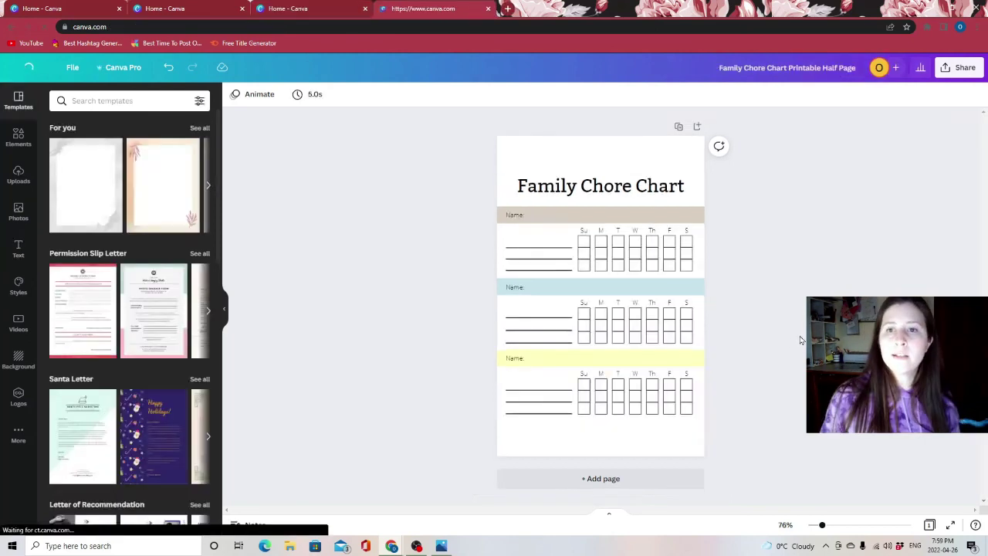
Leave the half-page chart design and return to the Canva home page.
{"action": "key", "text": "alt+Left"}
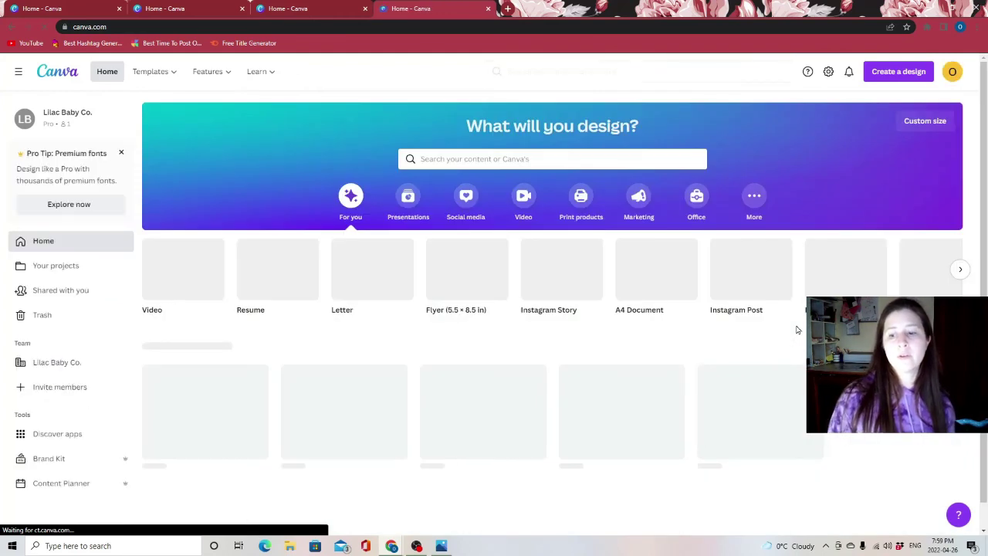